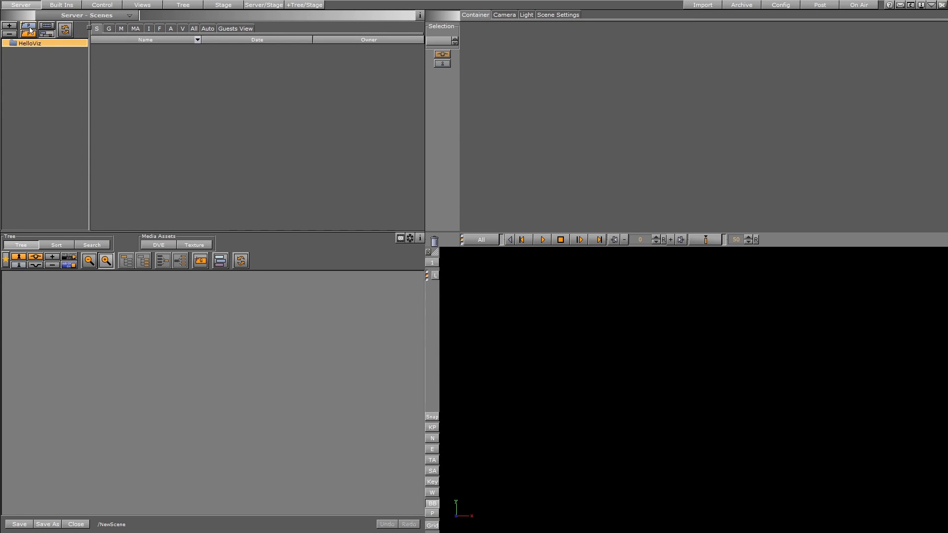
Step: Create a folder named Test under the HelloViz project and save the scene in it as New
{"action": "left_click_drag", "start_coordinate": [29, 31], "coordinate": [47, 44]}
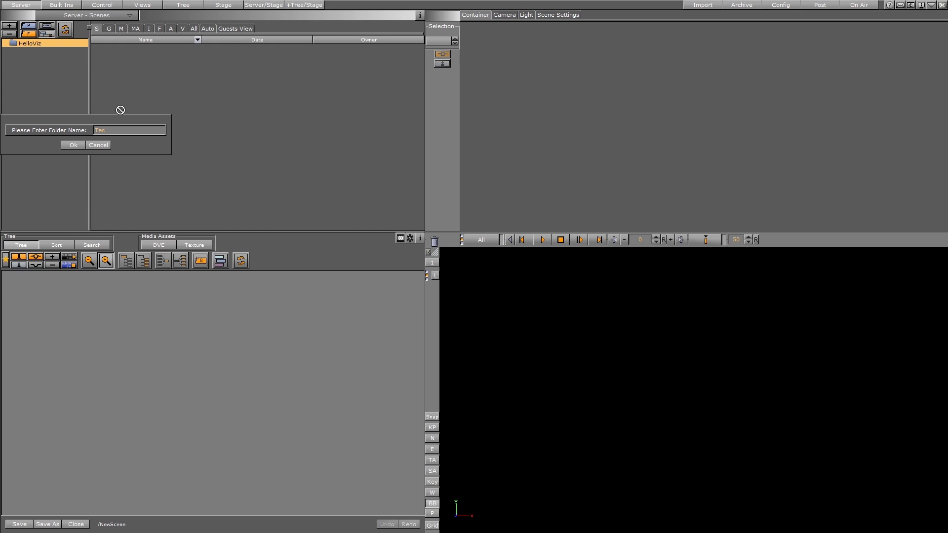
{"action": "key", "text": "Return"}
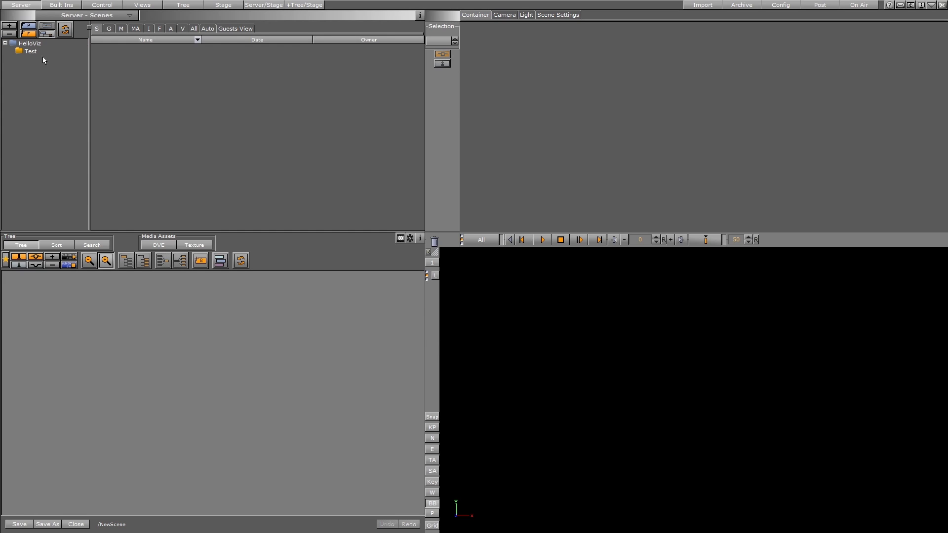
{"action": "left_click", "coordinate": [31, 52]}
{"action": "left_click", "coordinate": [47, 524]}
{"action": "left_click", "coordinate": [466, 291]}
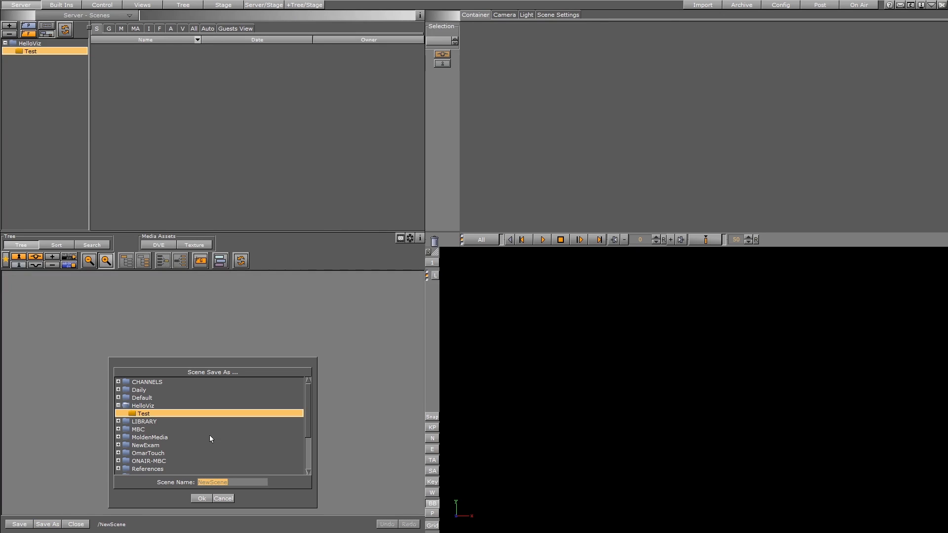
{"action": "type", "text": "New"}
{"action": "key", "text": "Return"}
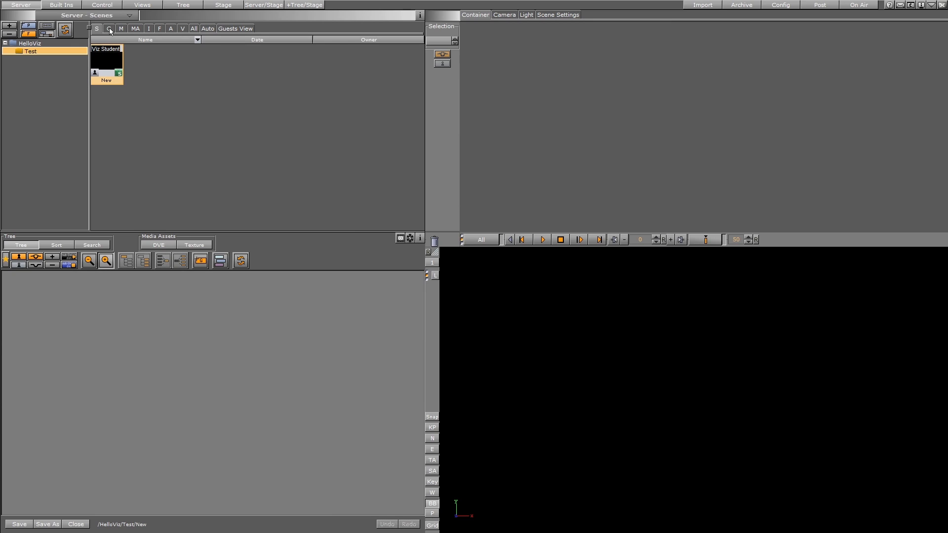
Step: Review the Test folder's content by asset type, from scenes and geometries through materials, images, fonts, audio and video to all elements
{"action": "left_click", "coordinate": [109, 29]}
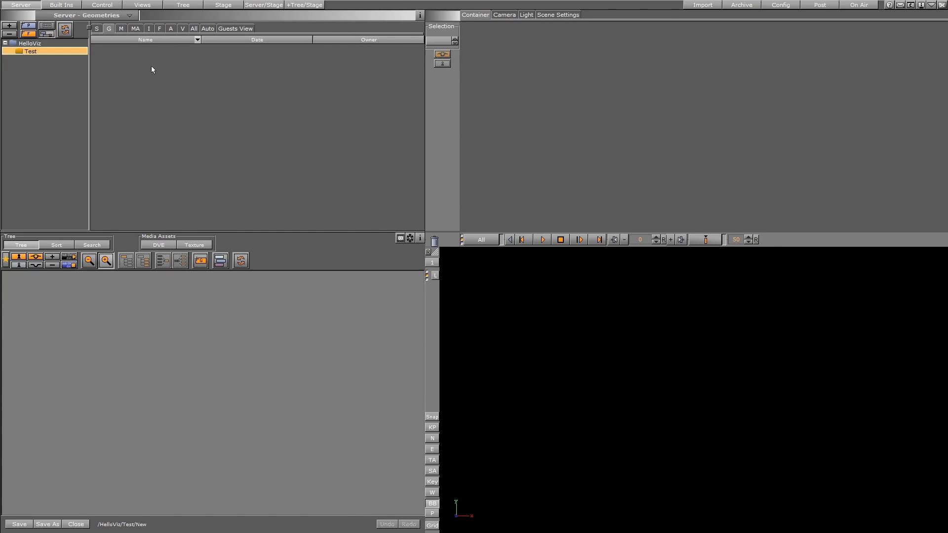
{"action": "left_click", "coordinate": [193, 29]}
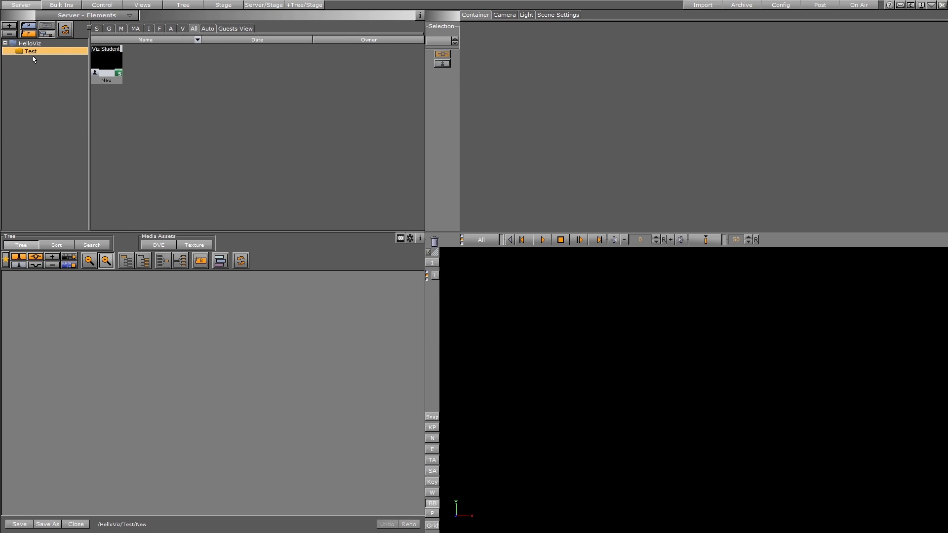
{"action": "left_click", "coordinate": [96, 29]}
{"action": "left_click", "coordinate": [109, 29]}
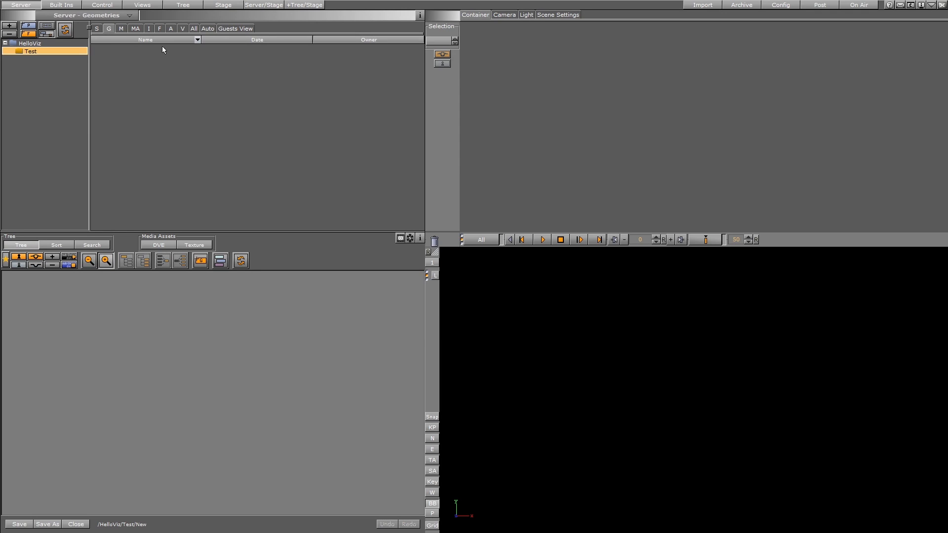
{"action": "left_click", "coordinate": [121, 28]}
{"action": "left_click", "coordinate": [135, 29]}
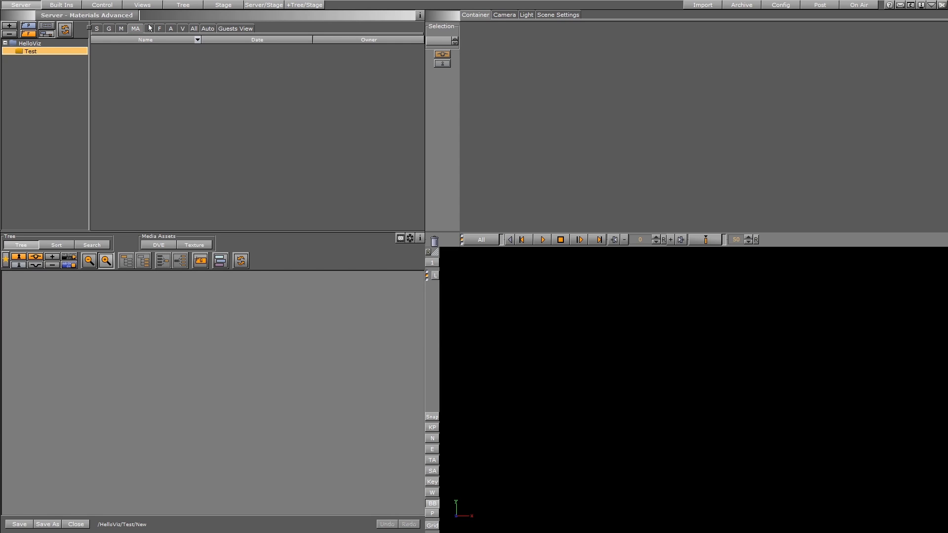
{"action": "left_click", "coordinate": [150, 29]}
{"action": "left_click", "coordinate": [159, 28]}
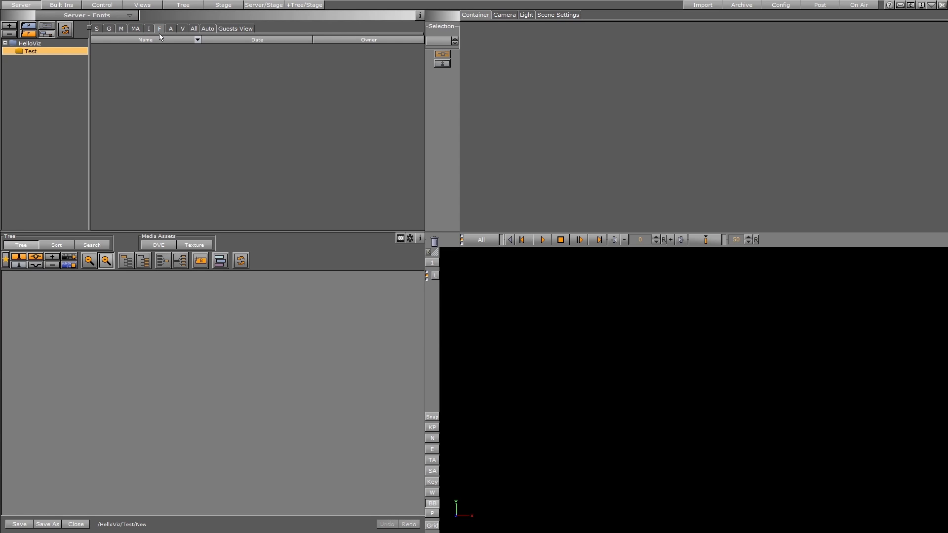
{"action": "left_click", "coordinate": [171, 28]}
{"action": "left_click", "coordinate": [182, 29]}
{"action": "left_click", "coordinate": [194, 29]}
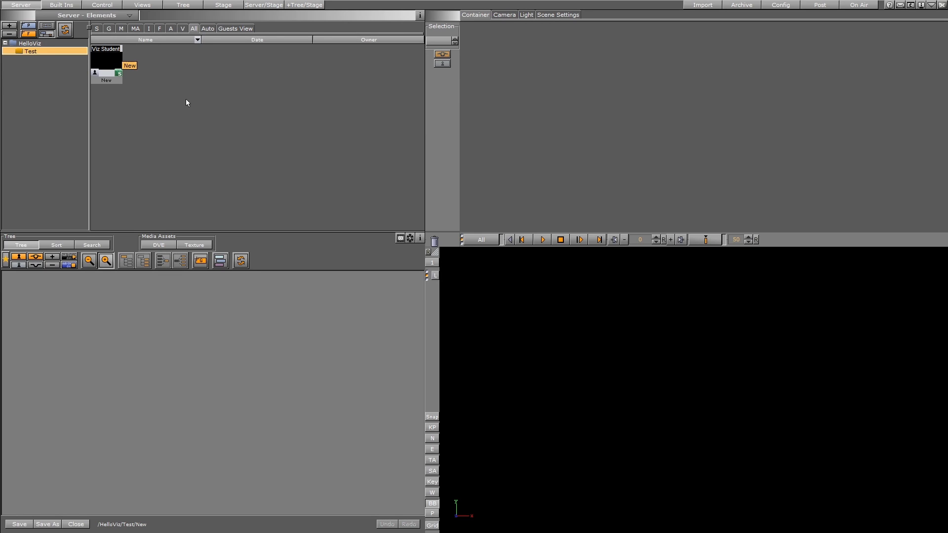
Step: Recheck the Test folder for scenes, materials, advanced materials, images and audio clips
{"action": "left_click", "coordinate": [121, 29]}
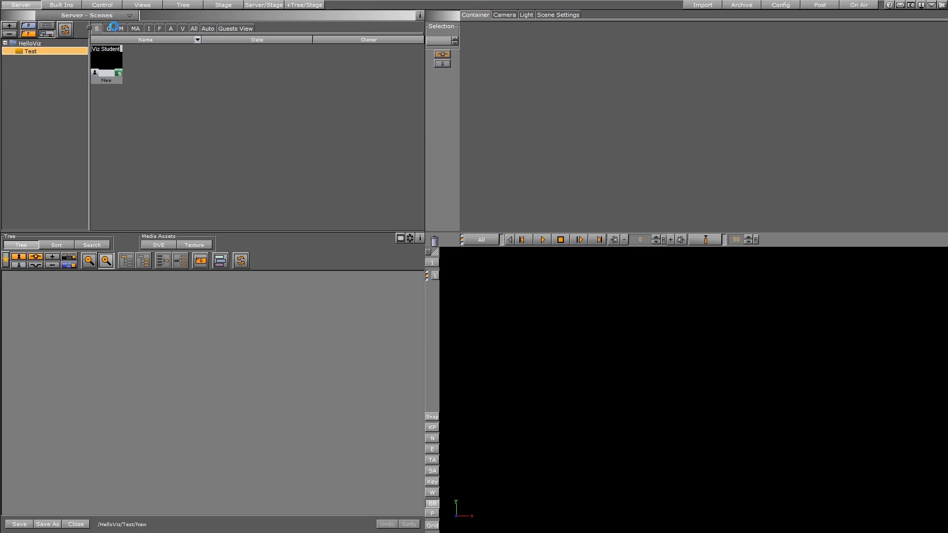
{"action": "left_click", "coordinate": [136, 28]}
{"action": "left_click", "coordinate": [149, 29]}
{"action": "left_click", "coordinate": [170, 29]}
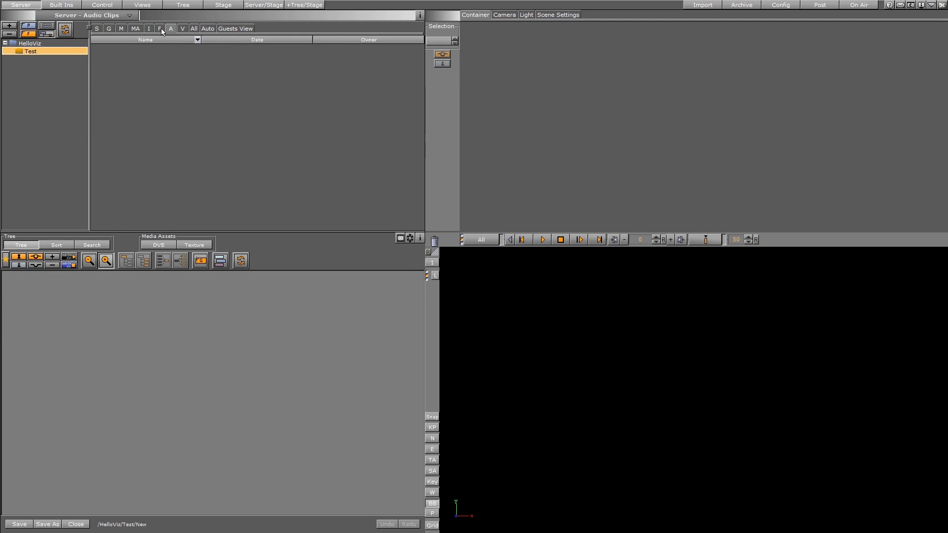
{"action": "left_click", "coordinate": [149, 29]}
{"action": "left_click", "coordinate": [121, 28]}
{"action": "left_click", "coordinate": [97, 29]}
{"action": "left_click", "coordinate": [121, 28]}
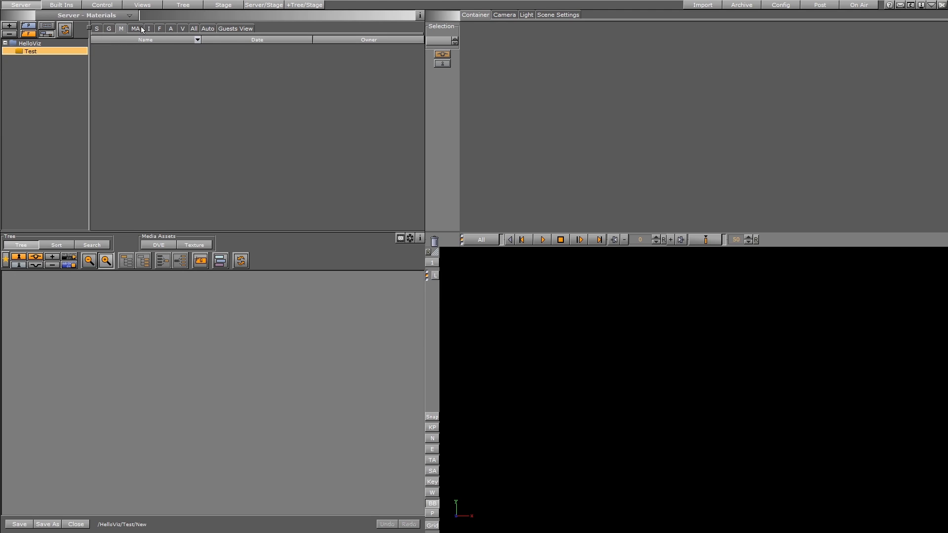
{"action": "left_click", "coordinate": [171, 29]}
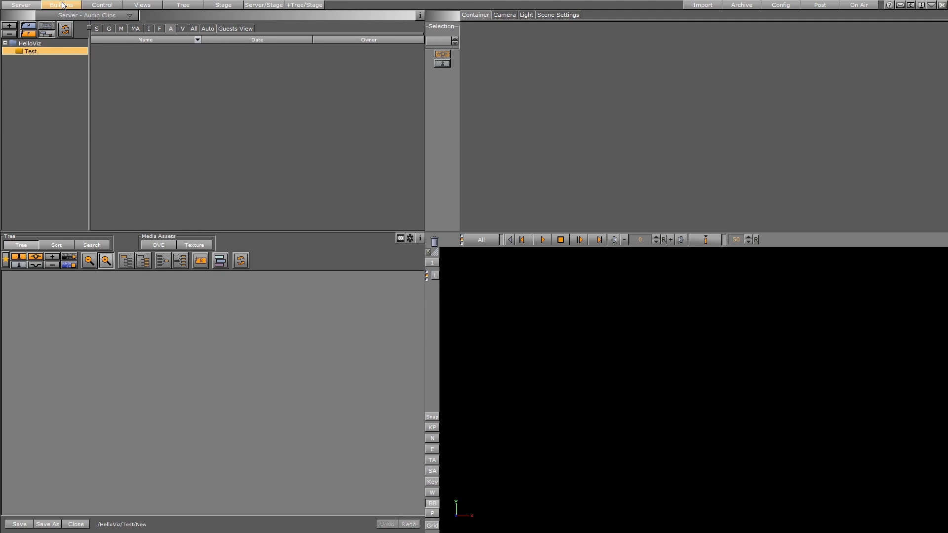
Step: Examine the built-in geometry plugins in the Default and PixelFX folders
{"action": "left_click", "coordinate": [63, 5]}
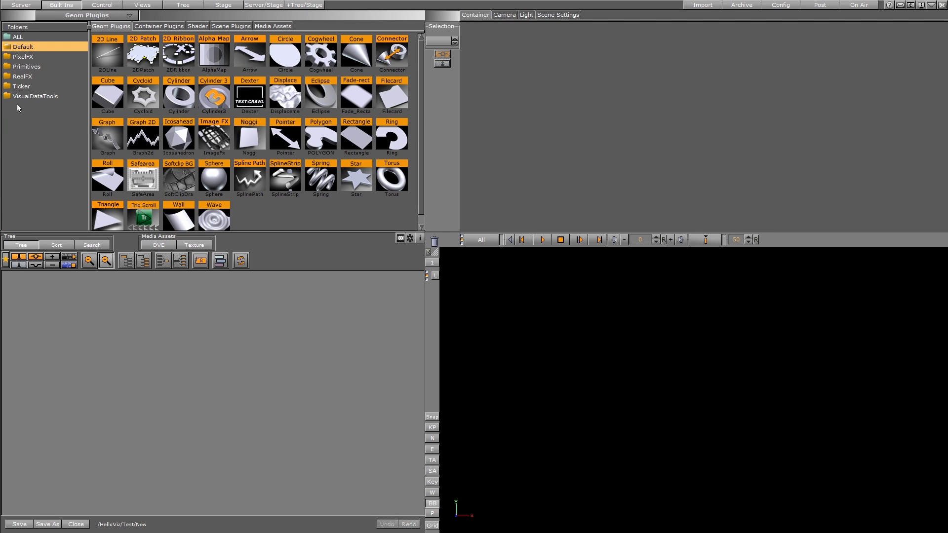
{"action": "left_click", "coordinate": [30, 58]}
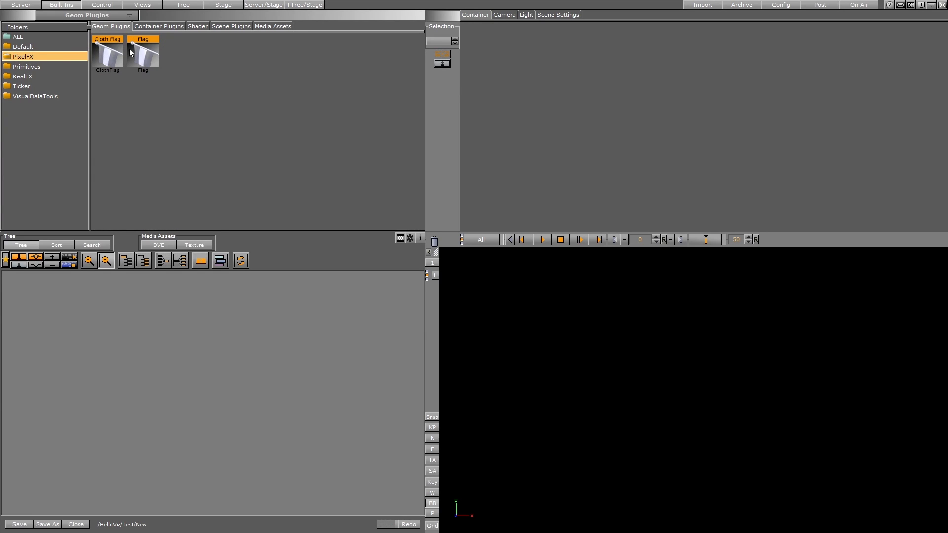
{"action": "left_click_drag", "start_coordinate": [130, 49], "coordinate": [149, 60]}
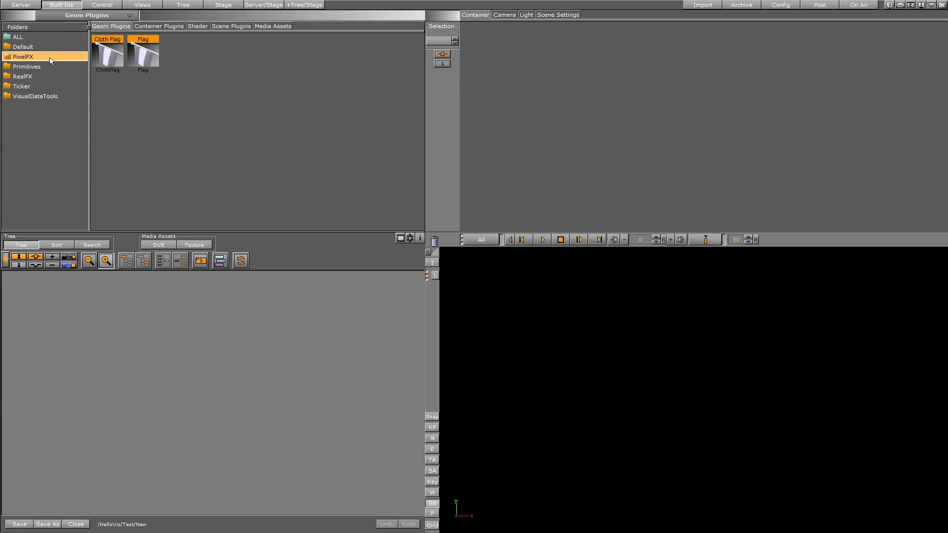
{"action": "left_click", "coordinate": [24, 48]}
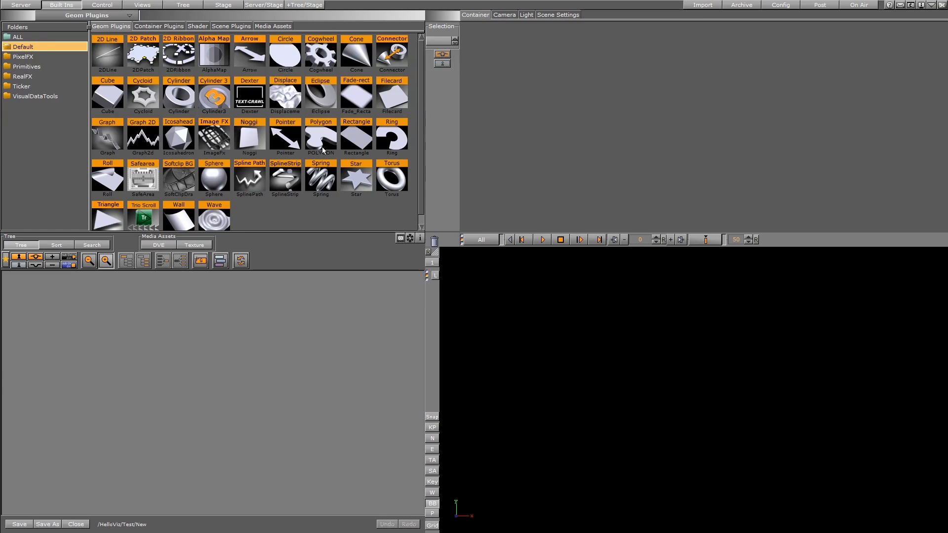
Step: Examine the container plugins across their folders, including Arrange, ContainerFx, Text, Texture, Tools, RealFX and TextFx
{"action": "left_click", "coordinate": [146, 26]}
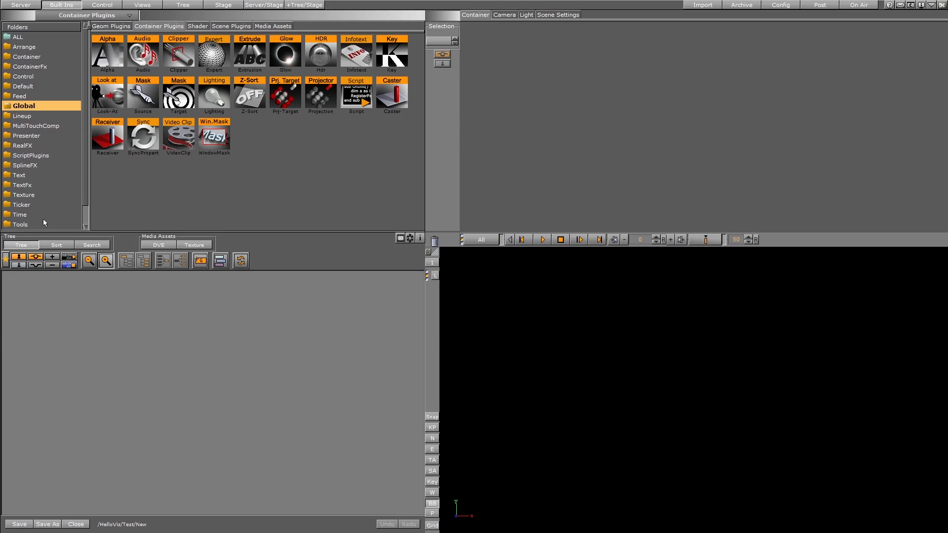
{"action": "left_click", "coordinate": [21, 57]}
{"action": "left_click", "coordinate": [23, 47]}
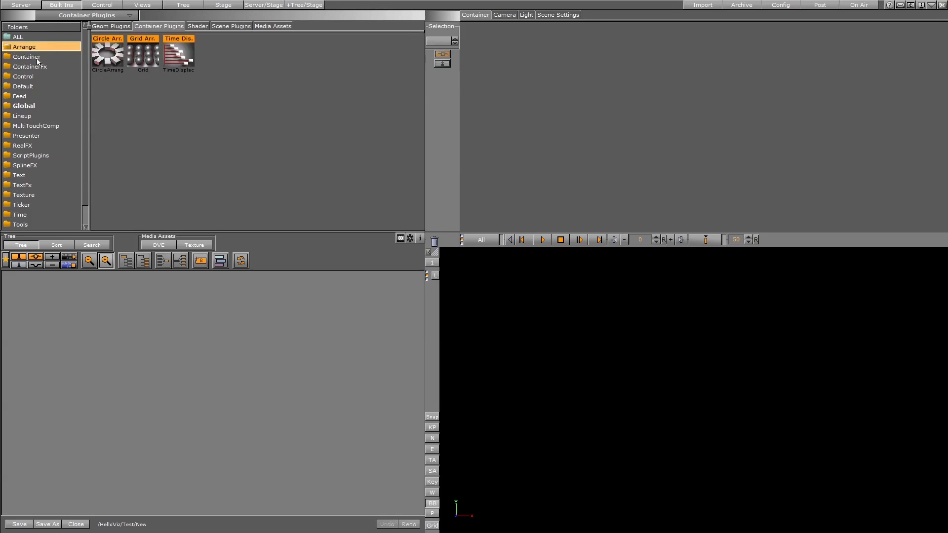
{"action": "left_click", "coordinate": [29, 66]}
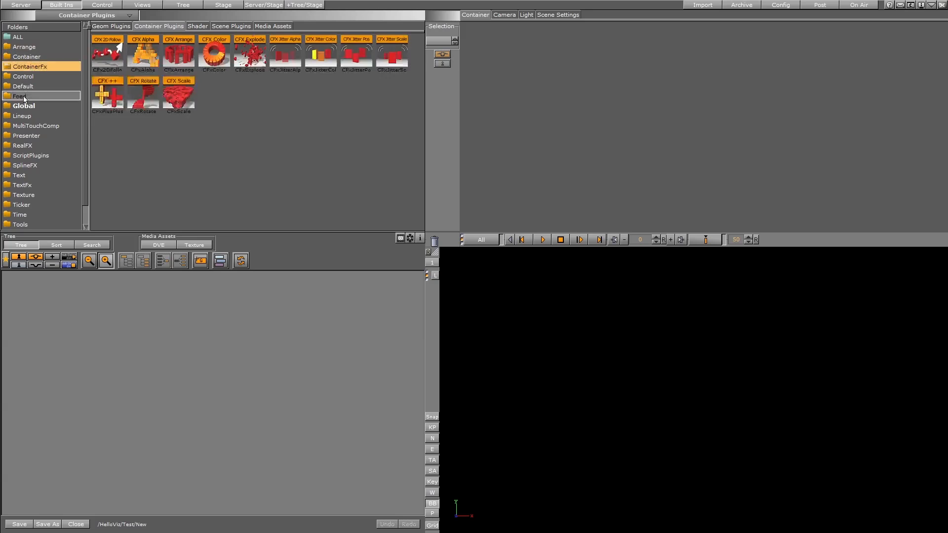
{"action": "left_click", "coordinate": [27, 125]}
{"action": "left_click", "coordinate": [23, 176]}
{"action": "left_click", "coordinate": [23, 195]}
{"action": "left_click", "coordinate": [21, 224]}
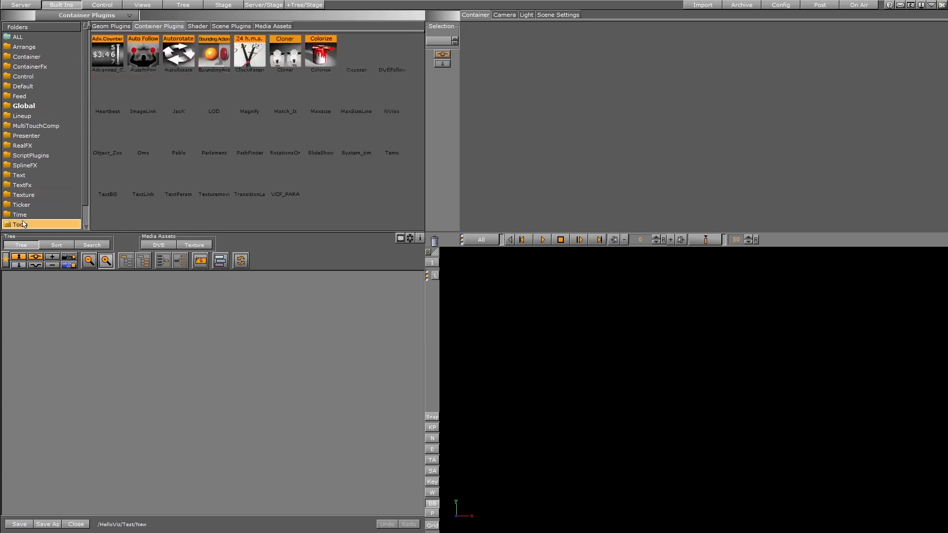
{"action": "left_click", "coordinate": [24, 175]}
{"action": "left_click", "coordinate": [23, 146]}
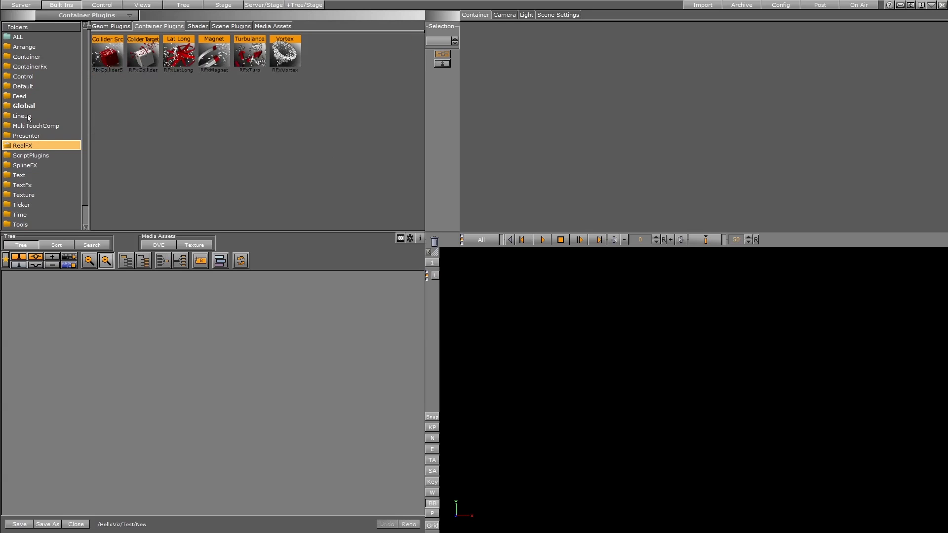
{"action": "left_click", "coordinate": [23, 46]}
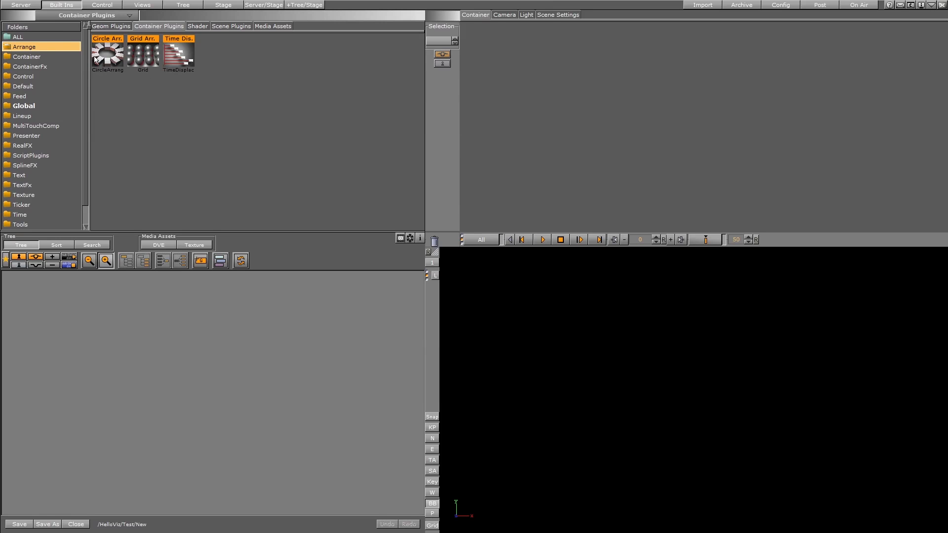
{"action": "left_click", "coordinate": [29, 184]}
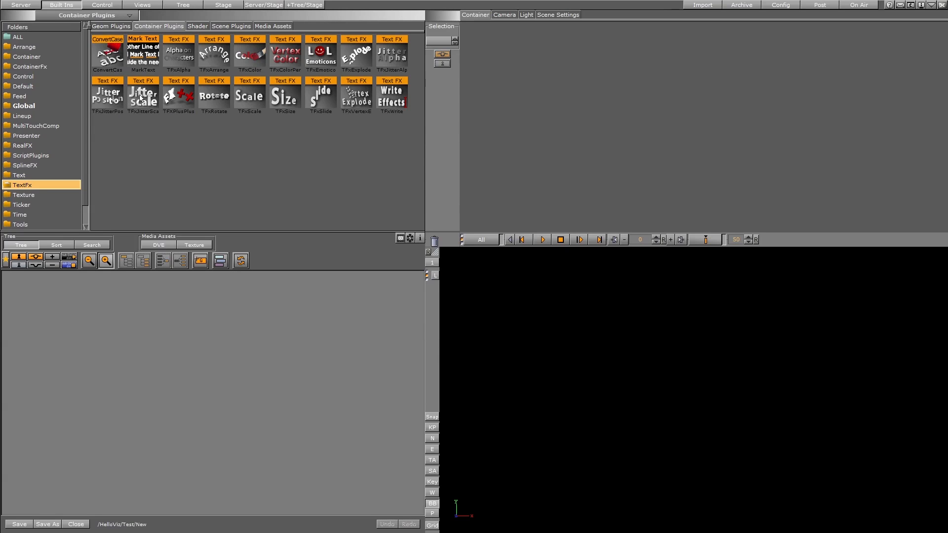
{"action": "left_click", "coordinate": [108, 53]}
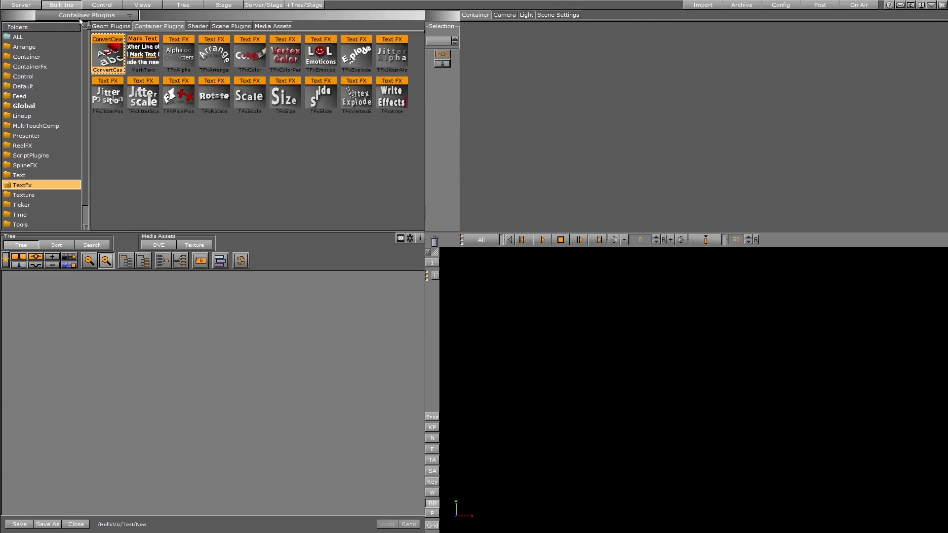
Step: Compare the geometry plugins with the container plugins and examine the Global ones, including Expert, Look-At and WindowMask
{"action": "left_click", "coordinate": [109, 26]}
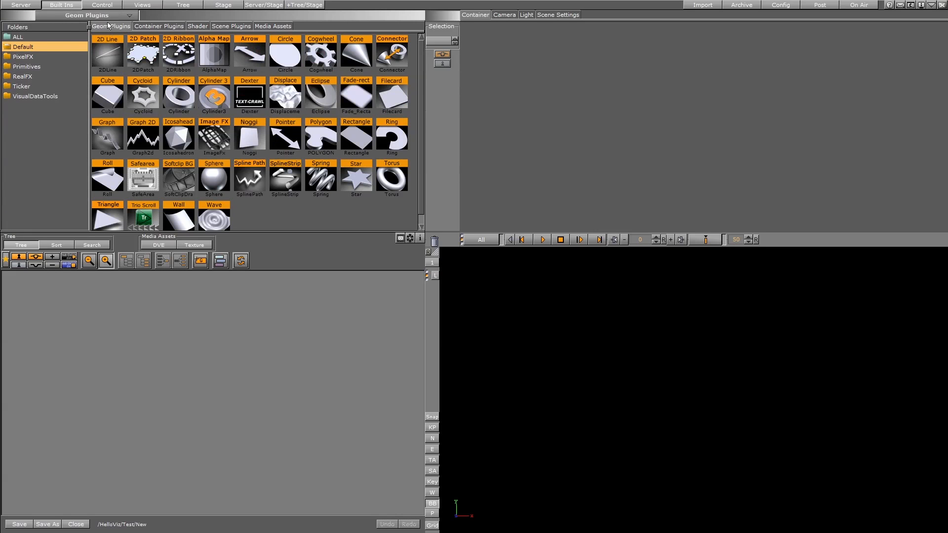
{"action": "left_click", "coordinate": [153, 26]}
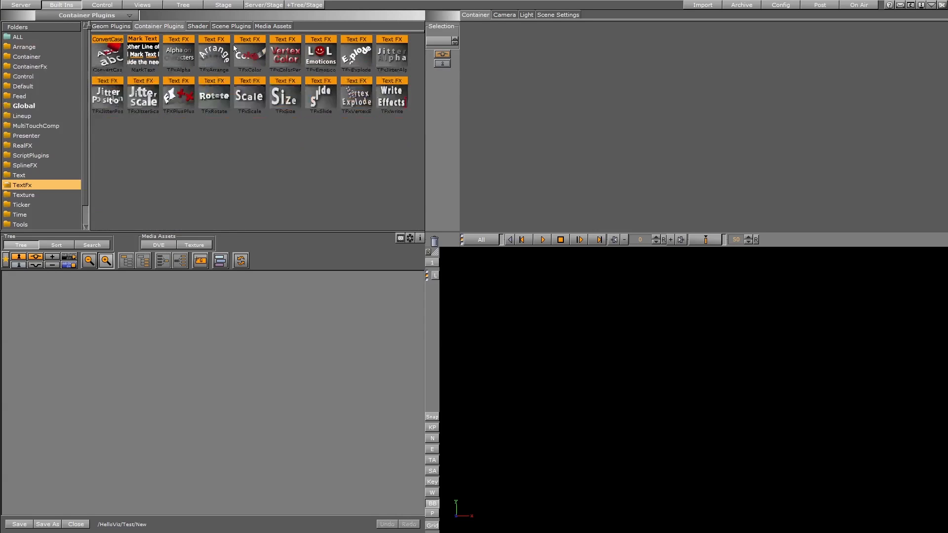
{"action": "left_click", "coordinate": [24, 106]}
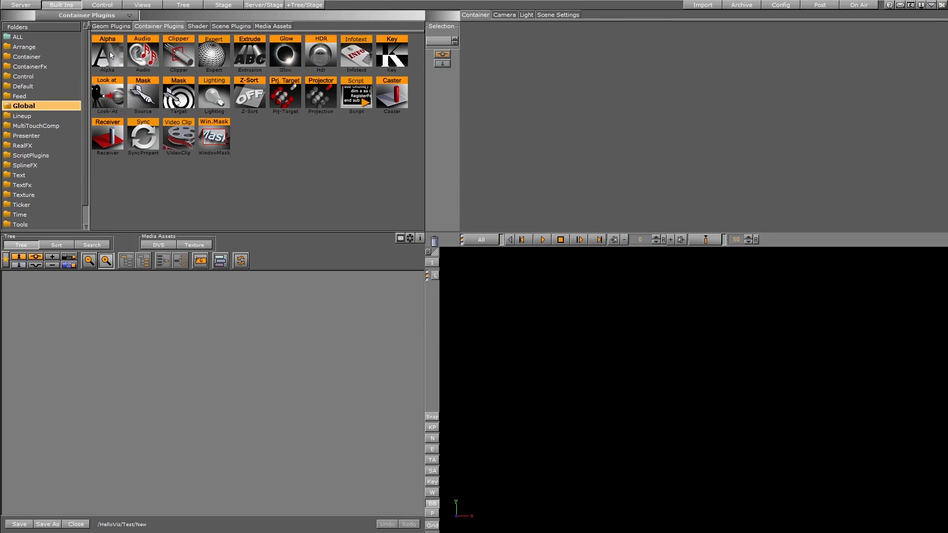
{"action": "left_click", "coordinate": [225, 52]}
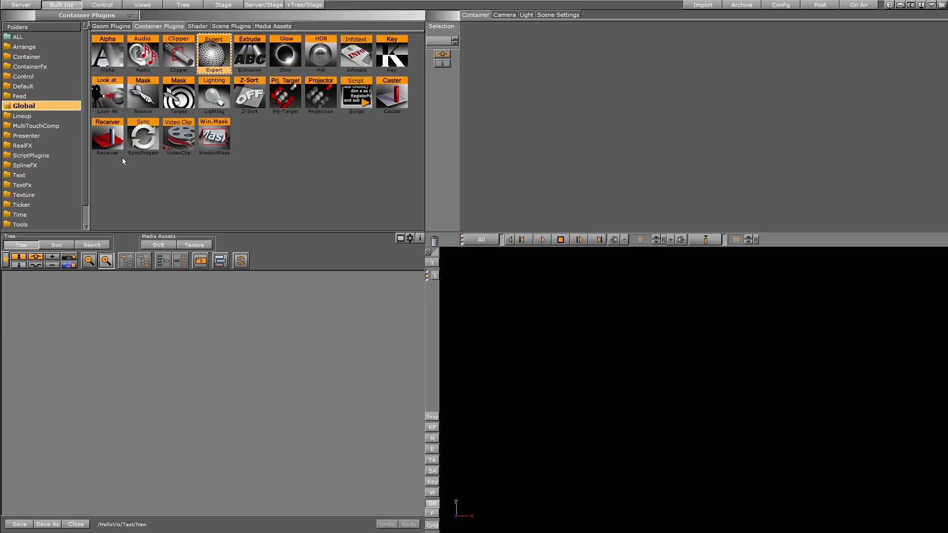
{"action": "left_click", "coordinate": [115, 110]}
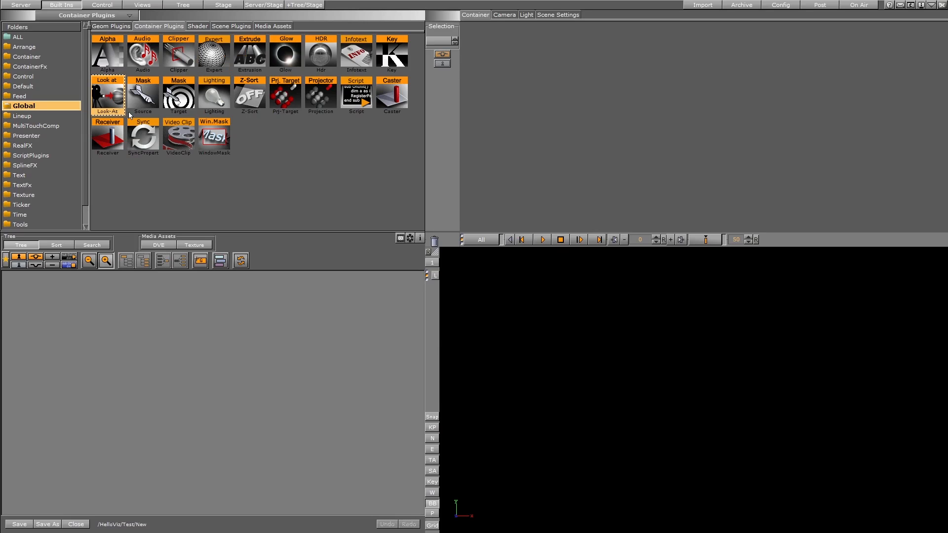
{"action": "left_click", "coordinate": [208, 136]}
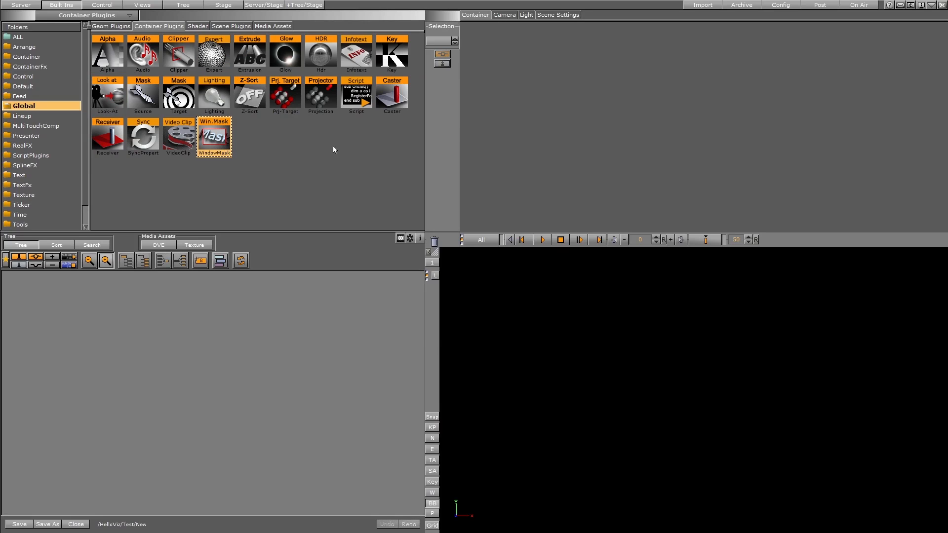
Step: Examine the shader plugins in the Filter folder, including Sharpen
{"action": "left_click", "coordinate": [197, 26]}
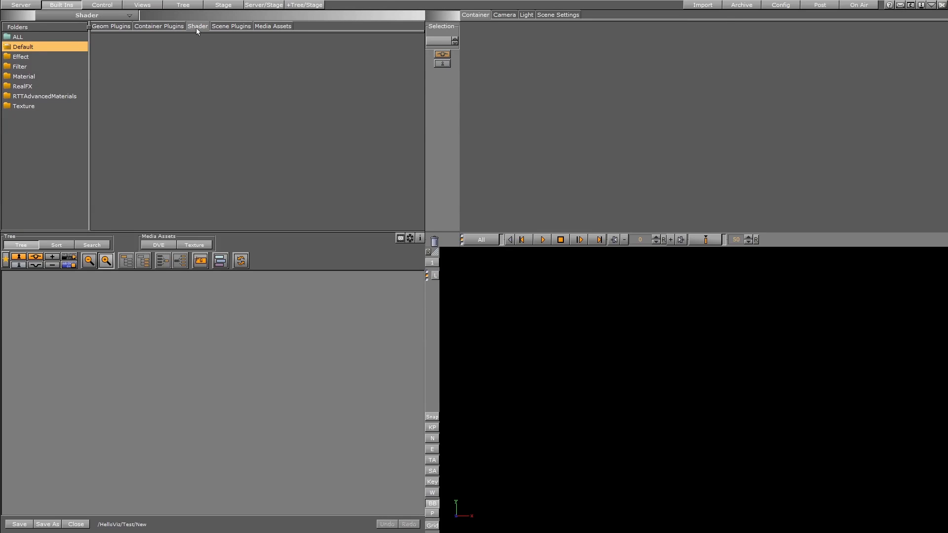
{"action": "left_click", "coordinate": [21, 66]}
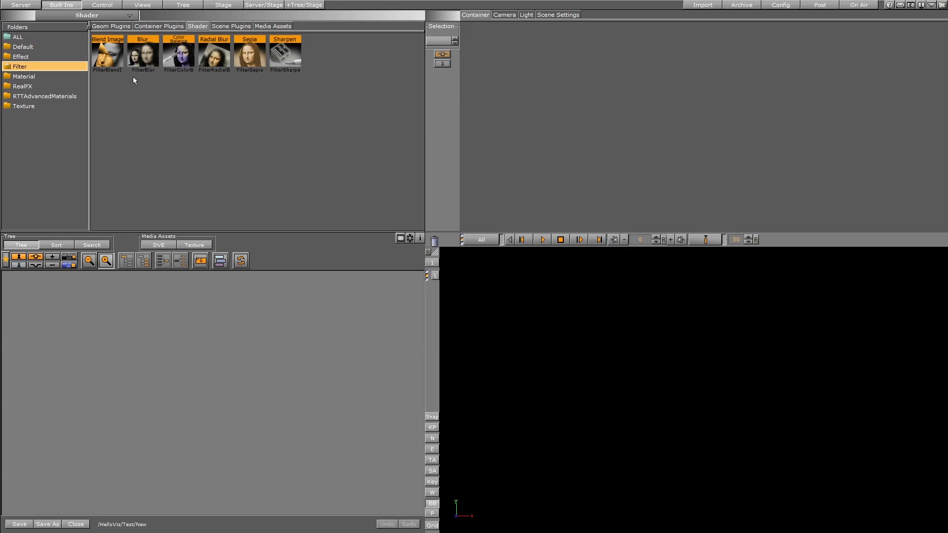
{"action": "left_click", "coordinate": [280, 52]}
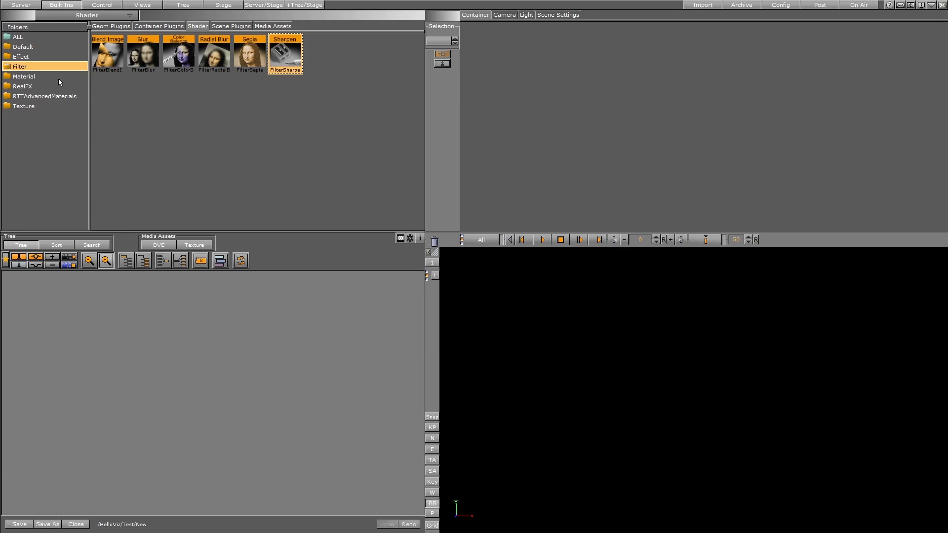
Step: Examine the shader plugins in the Default and Effect folders, including Water
{"action": "left_click", "coordinate": [27, 57]}
{"action": "left_click", "coordinate": [27, 48]}
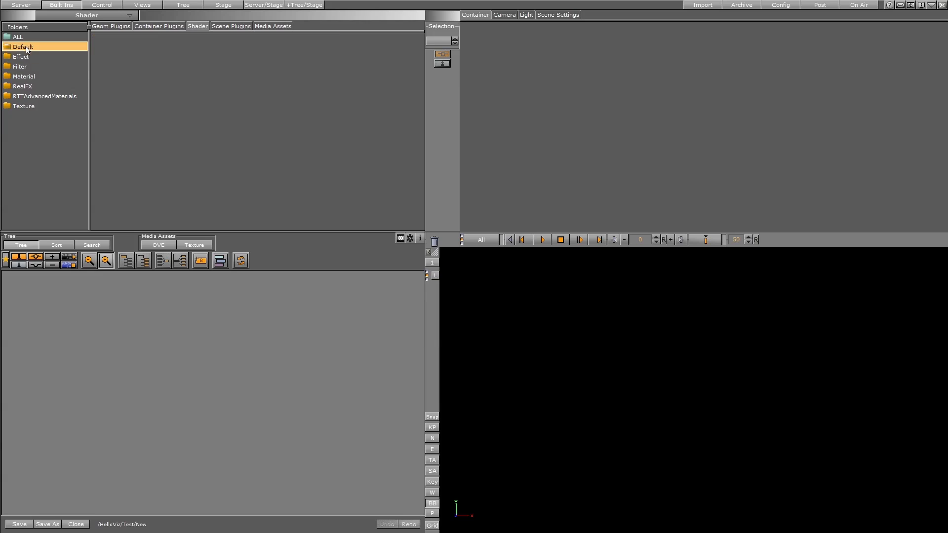
{"action": "left_click", "coordinate": [30, 58]}
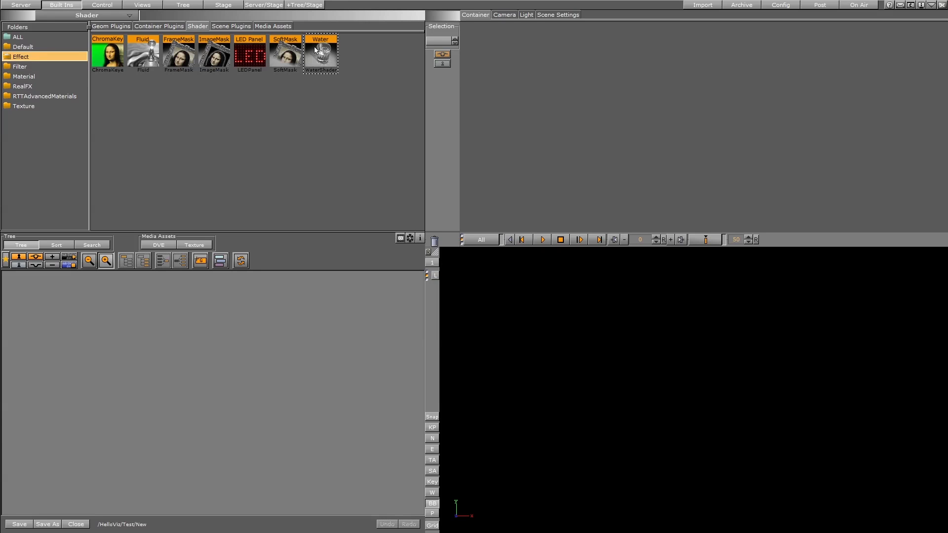
{"action": "left_click", "coordinate": [314, 50]}
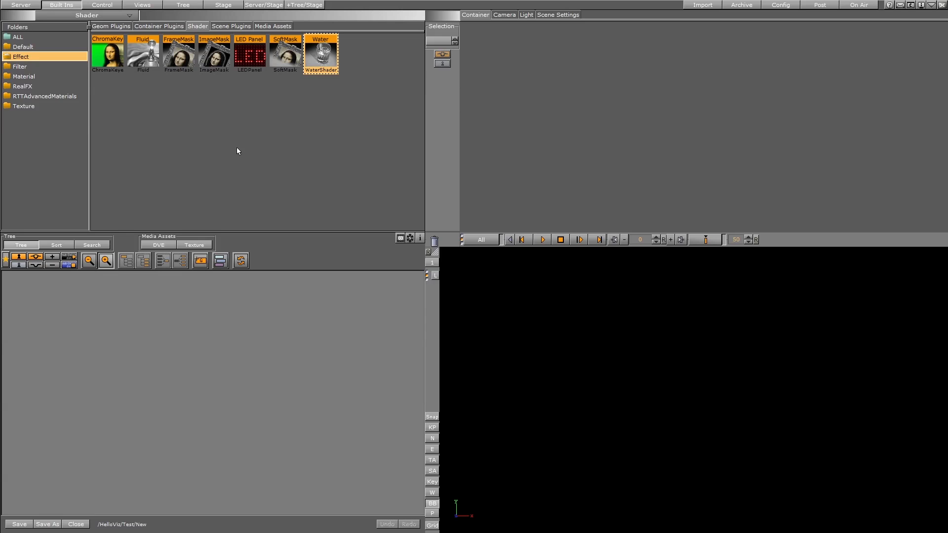
Step: Examine the scene plugins, the media asset channels, the default geometry plugins and the animation stage
{"action": "left_click", "coordinate": [241, 27]}
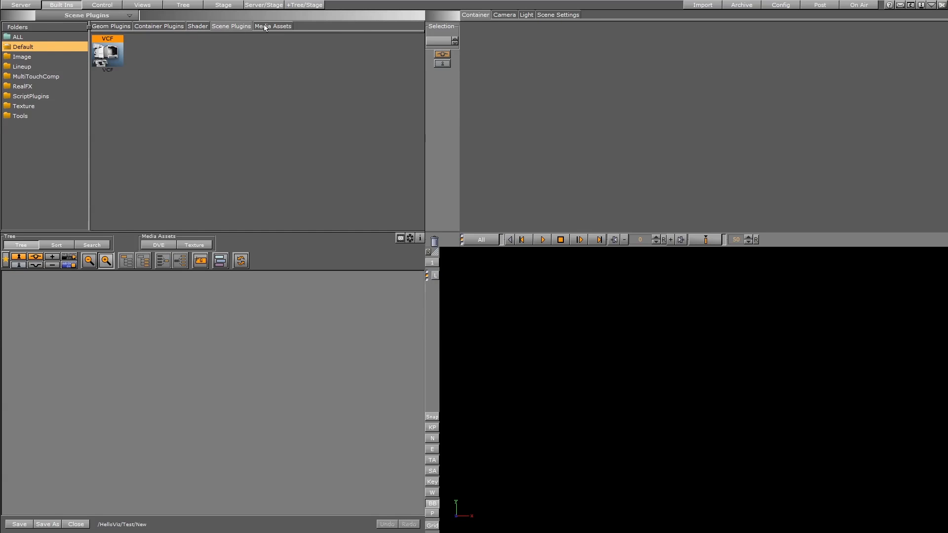
{"action": "left_click", "coordinate": [264, 25]}
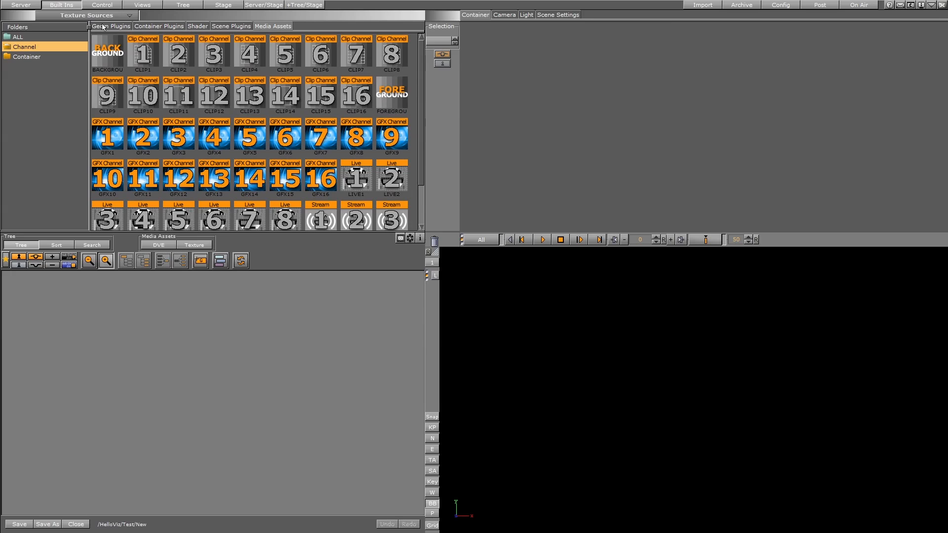
{"action": "left_click", "coordinate": [122, 28]}
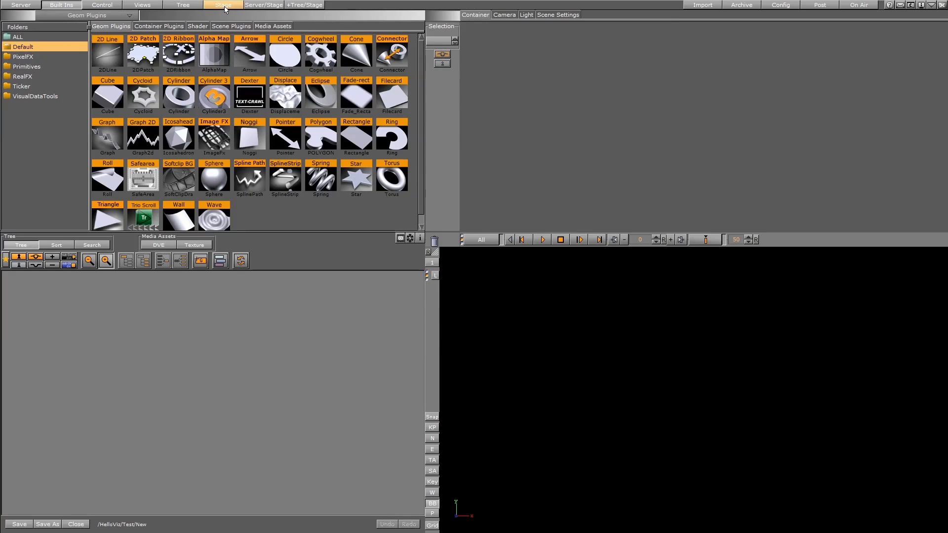
{"action": "left_click", "coordinate": [224, 6]}
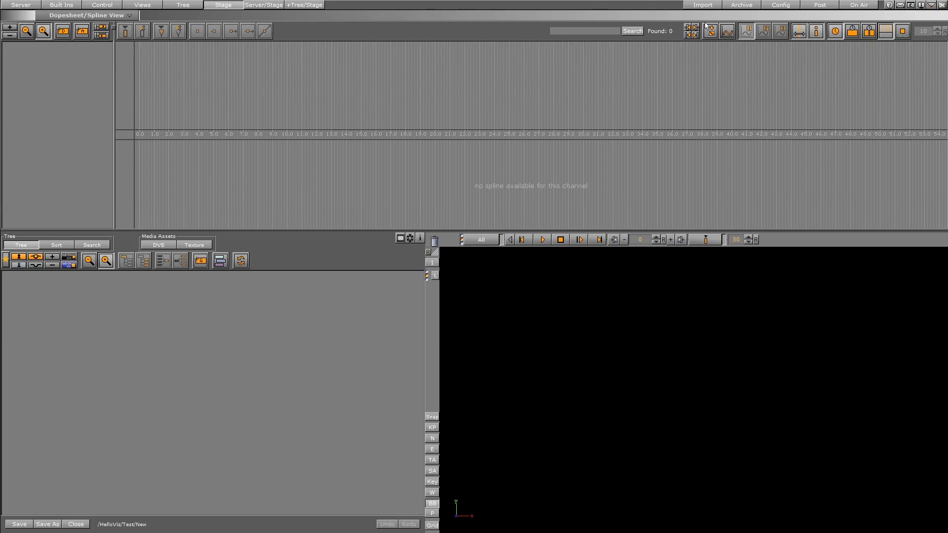
Step: Look through the importable asset types, including archives and scenes, and list the images in the Images folder
{"action": "left_click", "coordinate": [697, 5]}
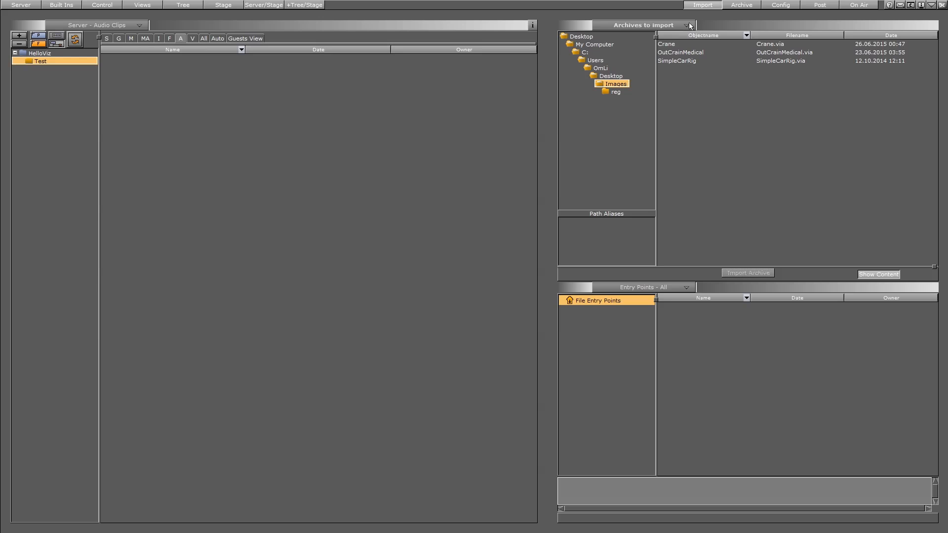
{"action": "left_click", "coordinate": [659, 25]}
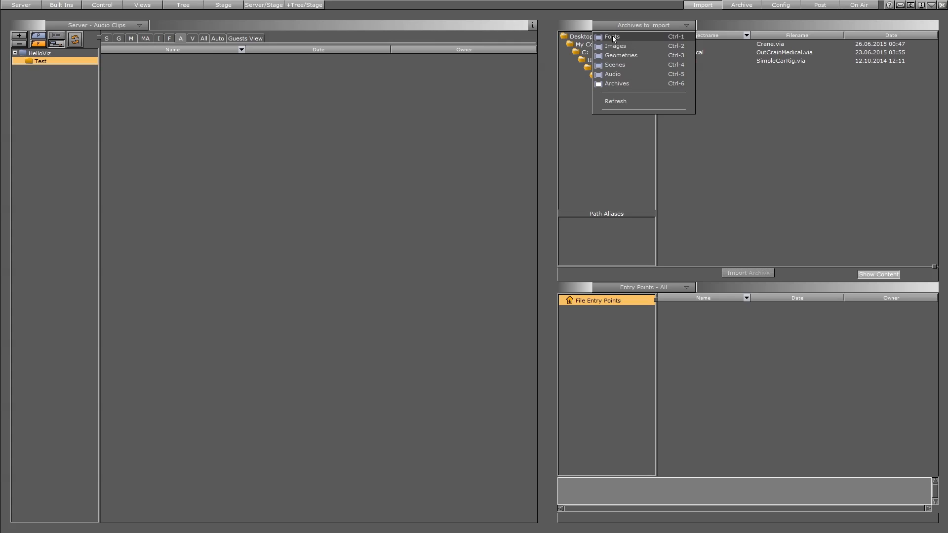
{"action": "left_click", "coordinate": [614, 65]}
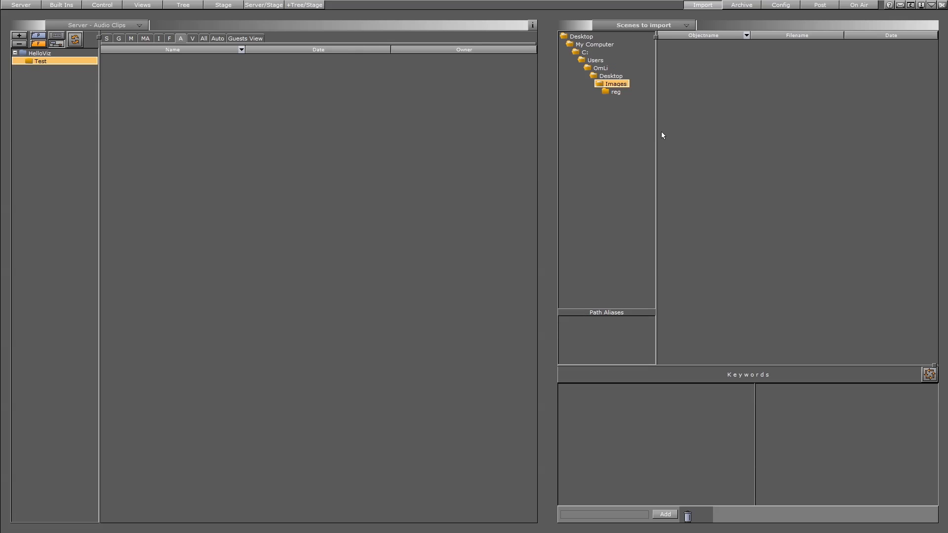
{"action": "left_click", "coordinate": [622, 33]}
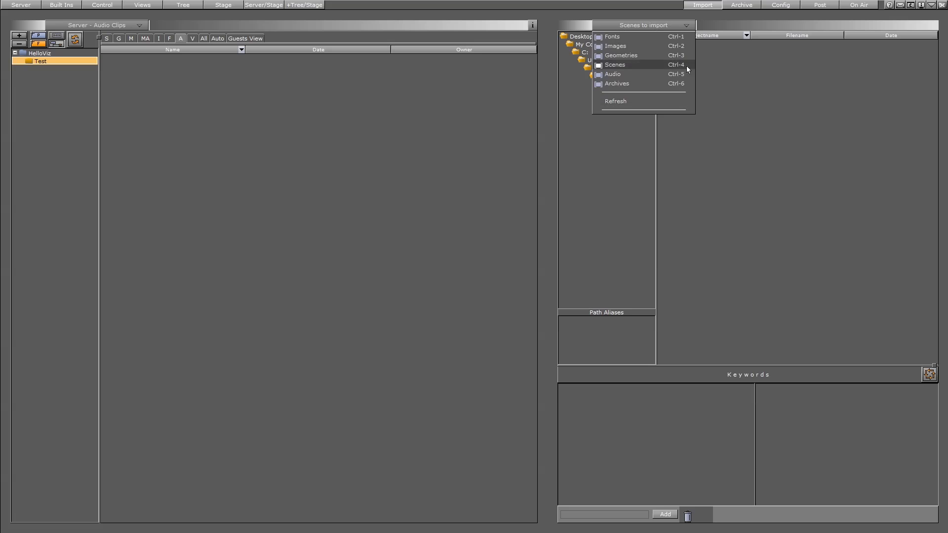
{"action": "left_click", "coordinate": [656, 46]}
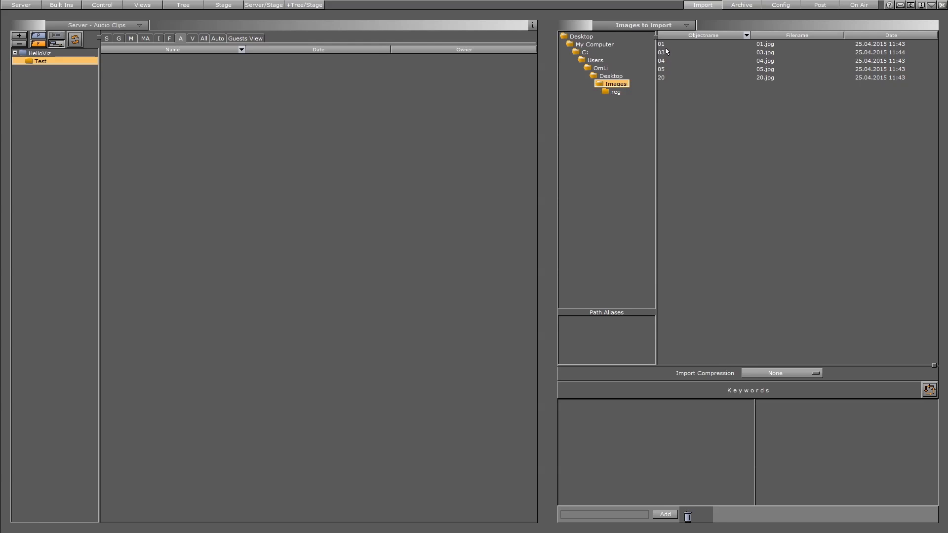
{"action": "left_click", "coordinate": [651, 26]}
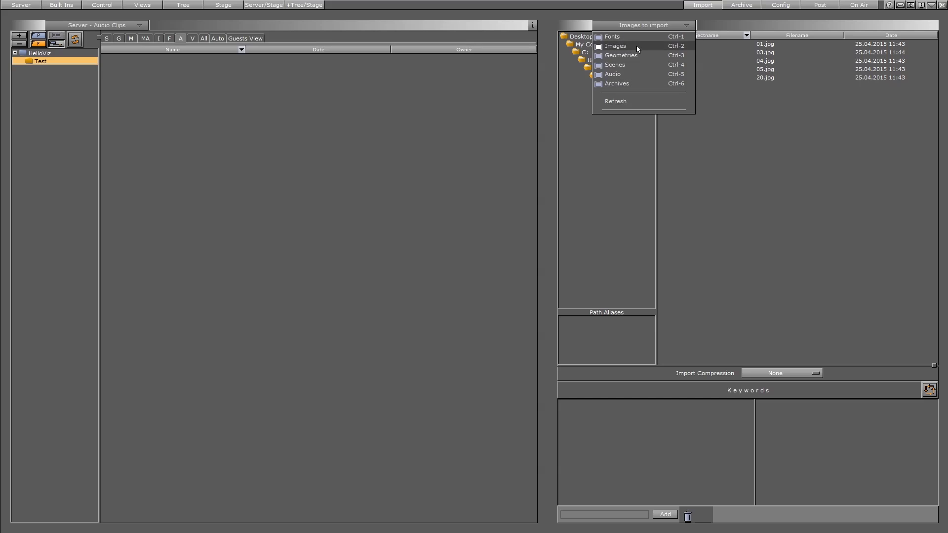
{"action": "left_click", "coordinate": [758, 92]}
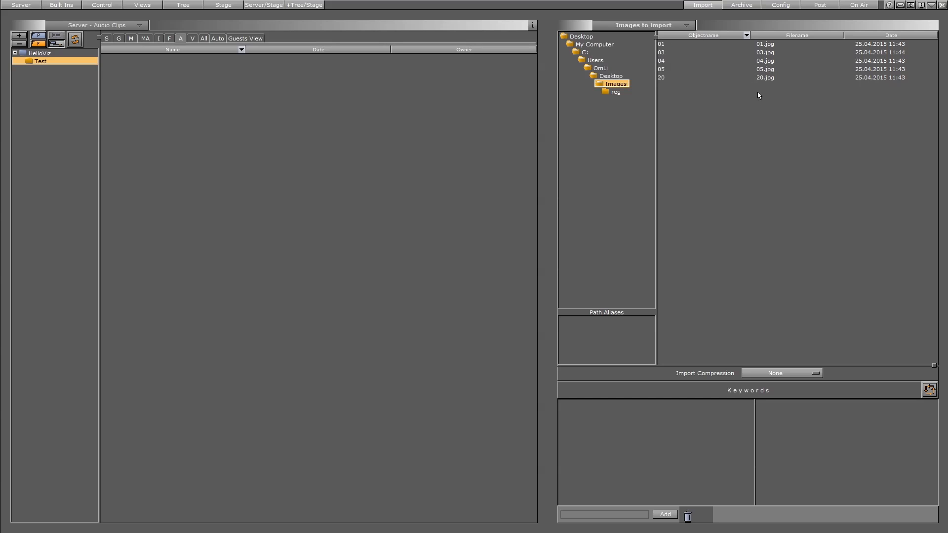
Step: Import the image 04.jpg from the Images folder into the server's Test folder
{"action": "left_click", "coordinate": [665, 53]}
{"action": "left_click", "coordinate": [665, 69]}
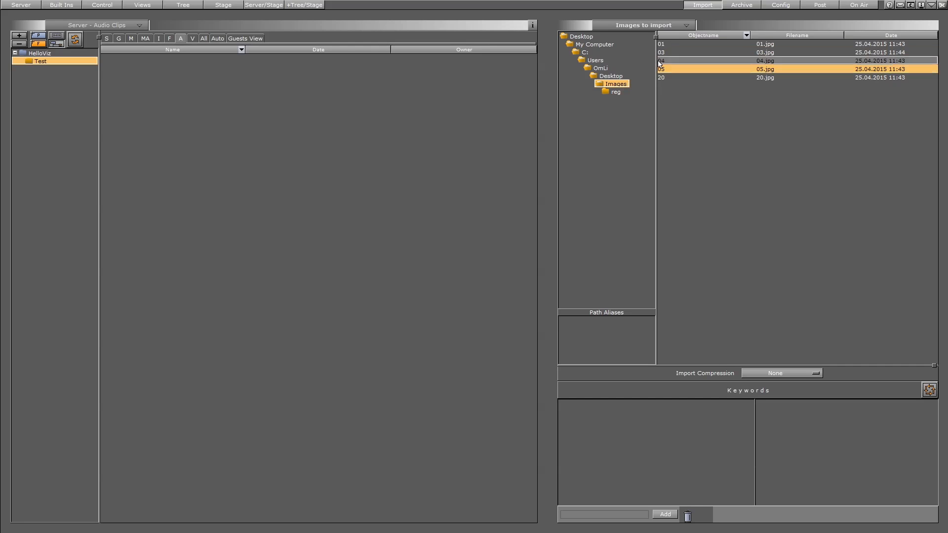
{"action": "left_click", "coordinate": [704, 60]}
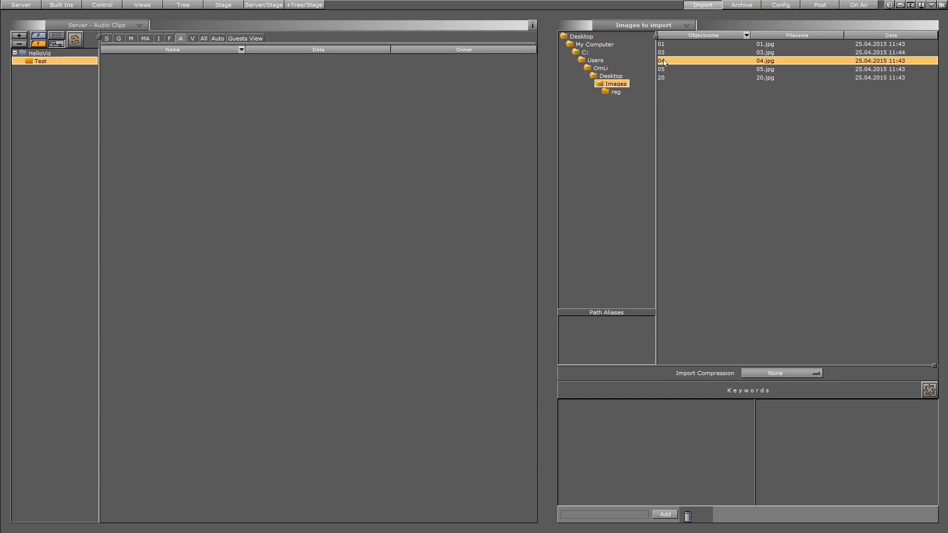
{"action": "left_click_drag", "start_coordinate": [664, 62], "coordinate": [694, 60]}
{"action": "left_click_drag", "start_coordinate": [828, 260], "coordinate": [187, 111]}
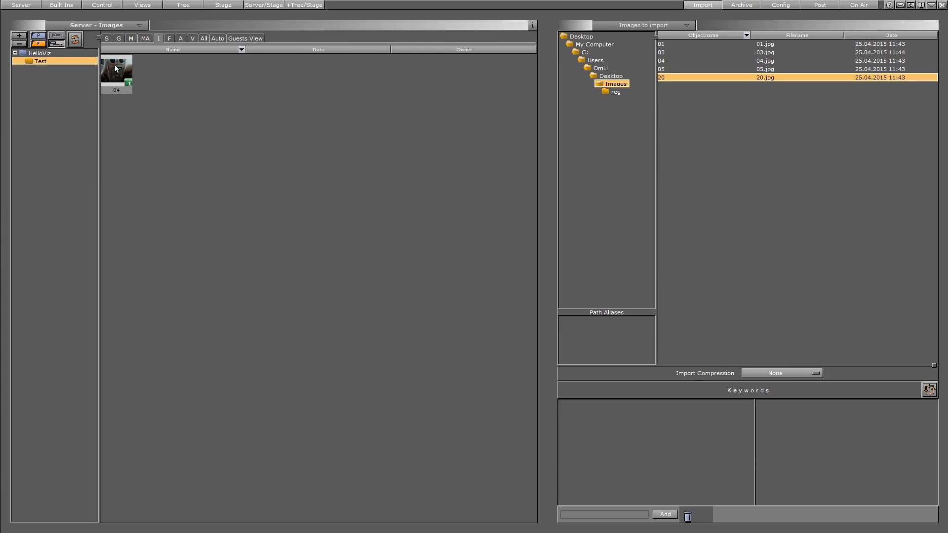
Step: Transfer image 04 from the Test folder to the HelloViz project and back to Test
{"action": "left_click", "coordinate": [19, 6]}
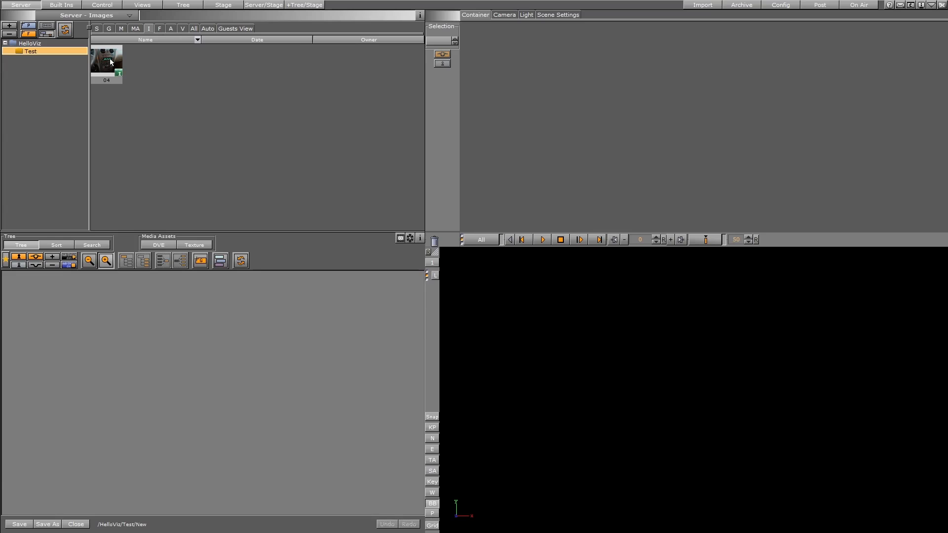
{"action": "left_click_drag", "start_coordinate": [109, 58], "coordinate": [40, 43]}
{"action": "left_click", "coordinate": [44, 45]}
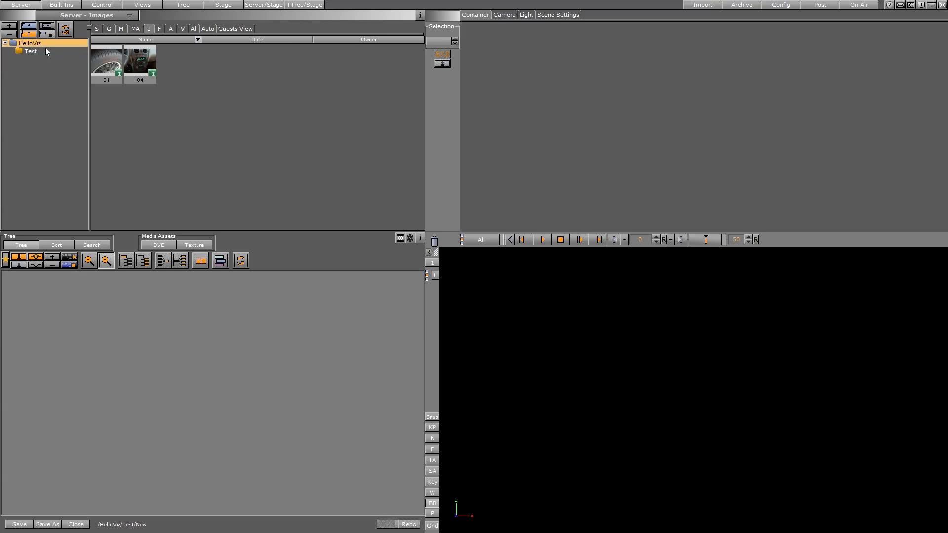
{"action": "left_click", "coordinate": [138, 60]}
{"action": "left_click_drag", "start_coordinate": [138, 59], "coordinate": [34, 51]}
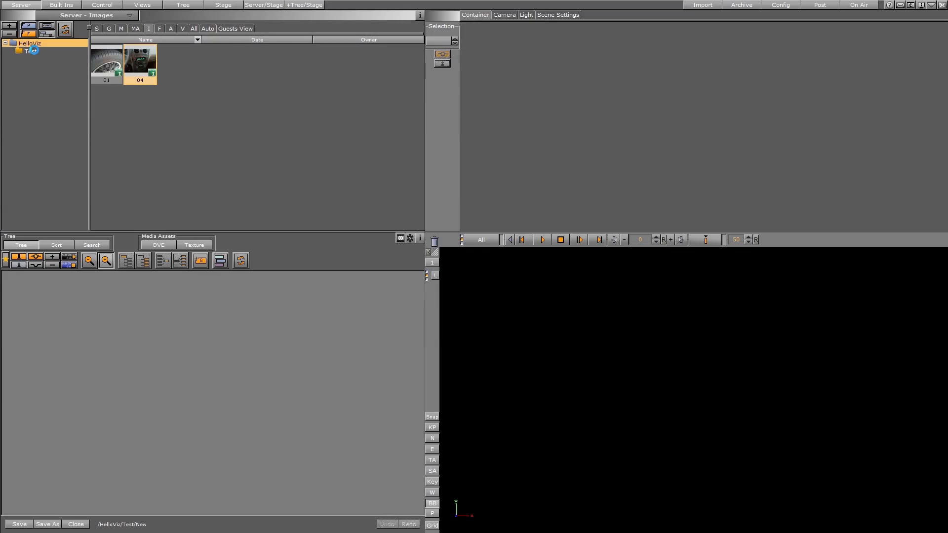
{"action": "left_click", "coordinate": [33, 51]}
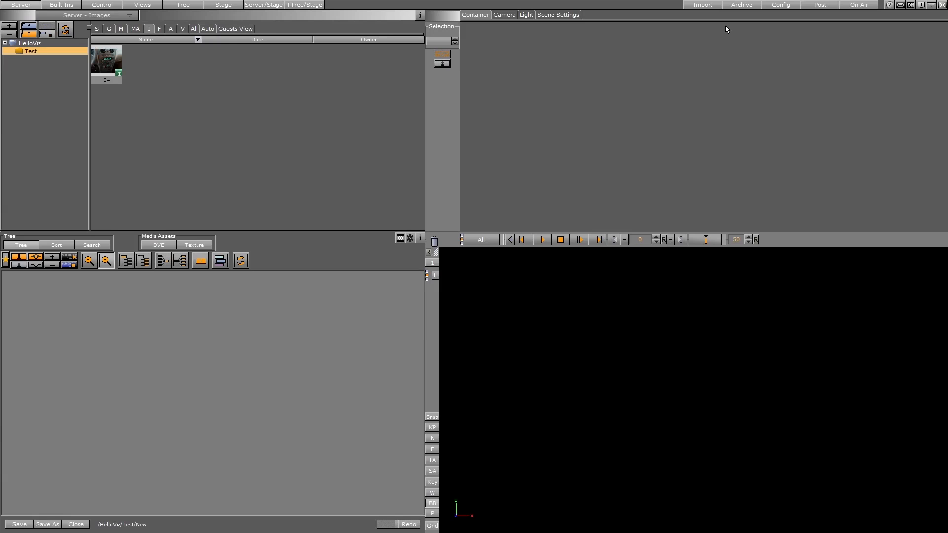
Step: Add image 04 to the archive's file entry points and keep C:\Users\Public\Documents as the export directory
{"action": "left_click", "coordinate": [737, 5]}
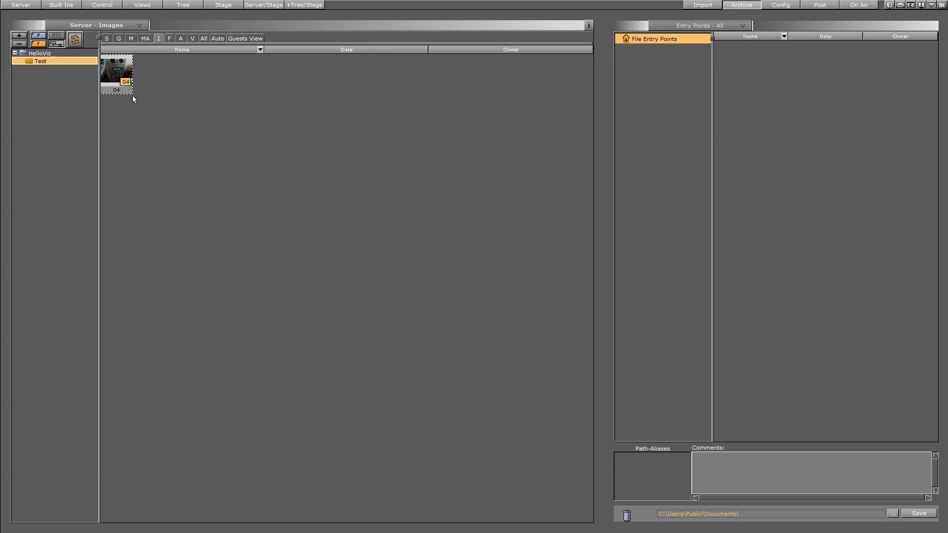
{"action": "left_click_drag", "start_coordinate": [133, 99], "coordinate": [746, 194]}
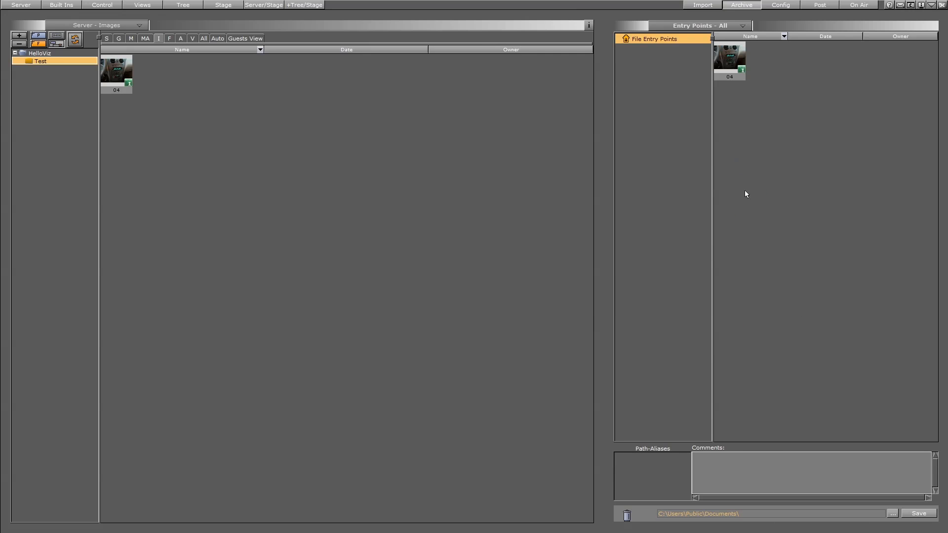
{"action": "left_click_drag", "start_coordinate": [722, 64], "coordinate": [411, 259]}
{"action": "left_click", "coordinate": [892, 513]}
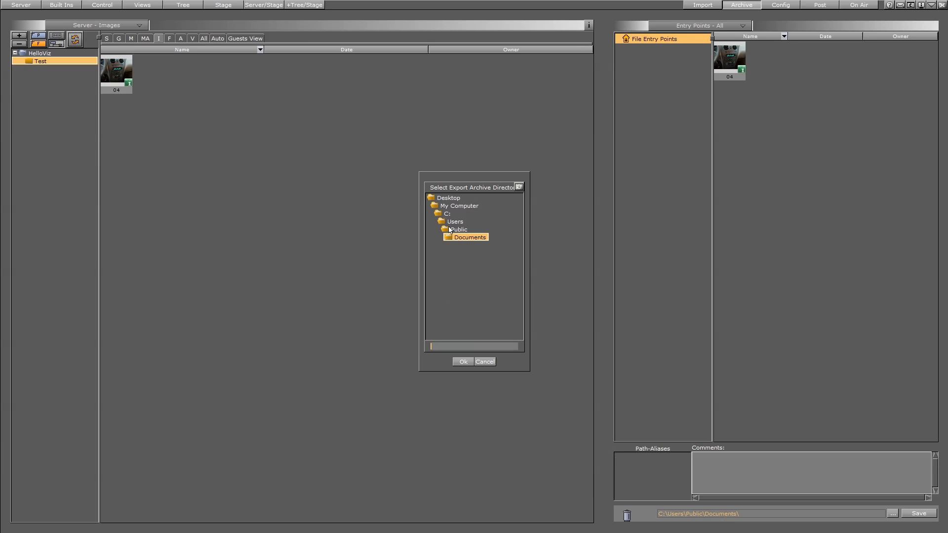
{"action": "left_click", "coordinate": [462, 361]}
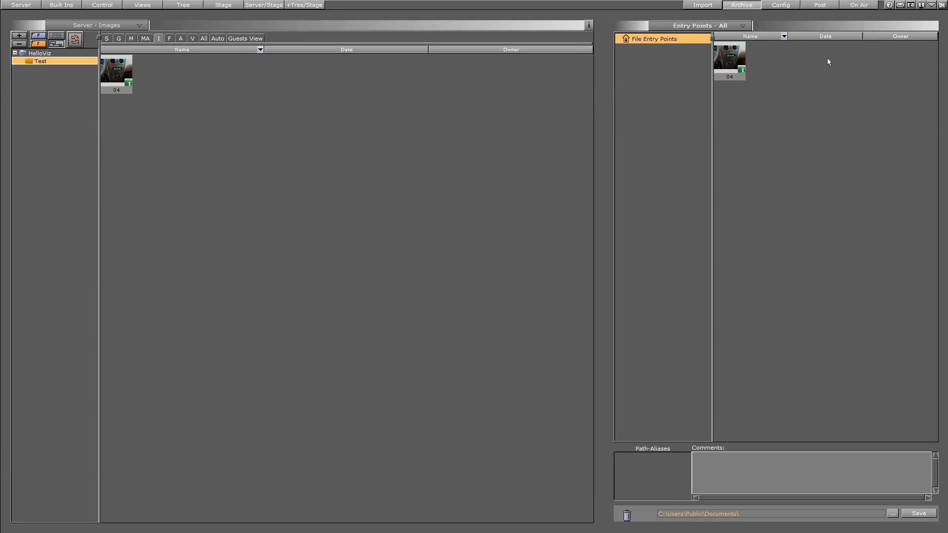
Step: Examine the configuration's Render Options, the Post rendering settings, the On Air license information and the import area
{"action": "left_click", "coordinate": [769, 5]}
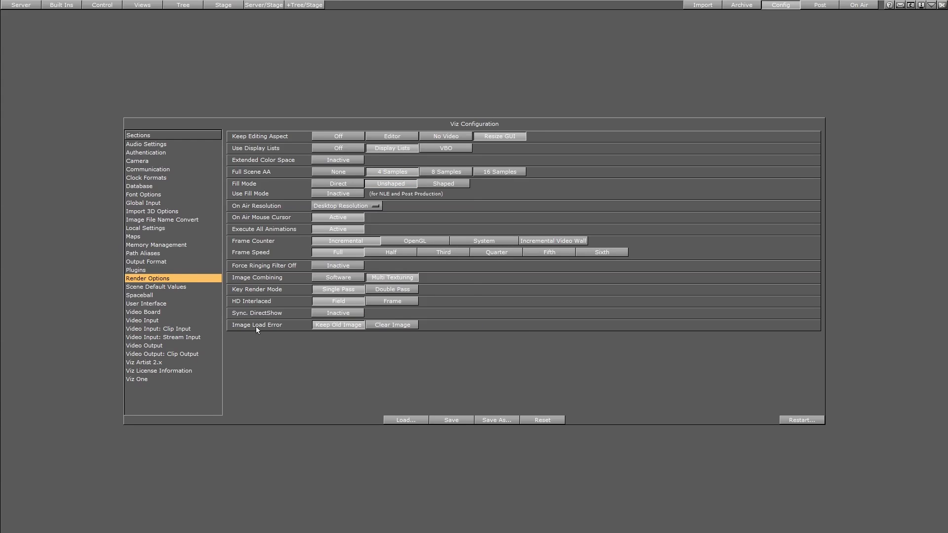
{"action": "mouse_move", "coordinate": [278, 147]}
{"action": "left_click", "coordinate": [815, 6]}
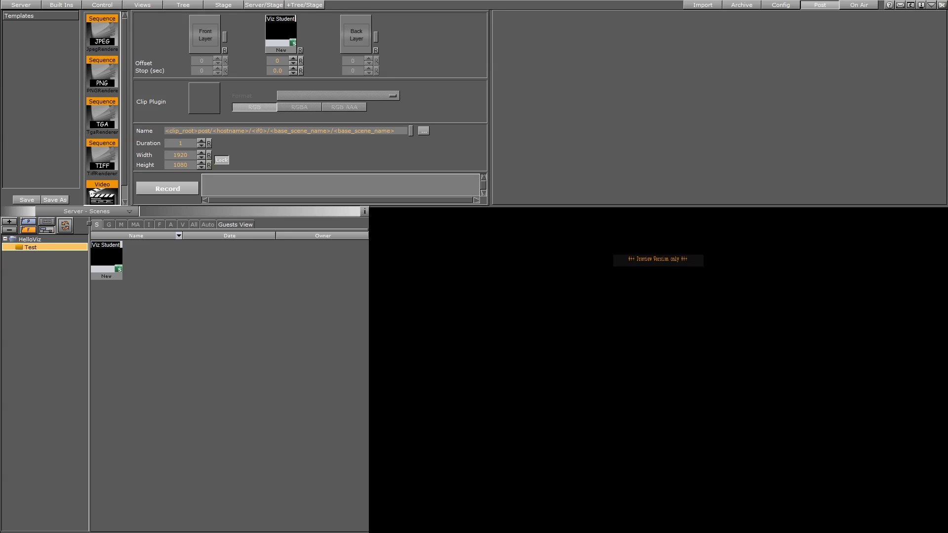
{"action": "left_click", "coordinate": [858, 5]}
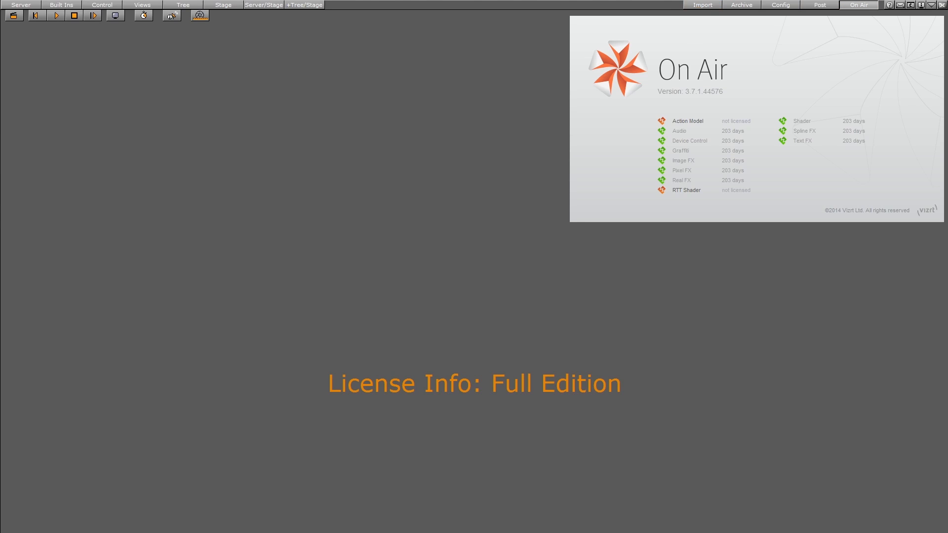
{"action": "left_click", "coordinate": [703, 6]}
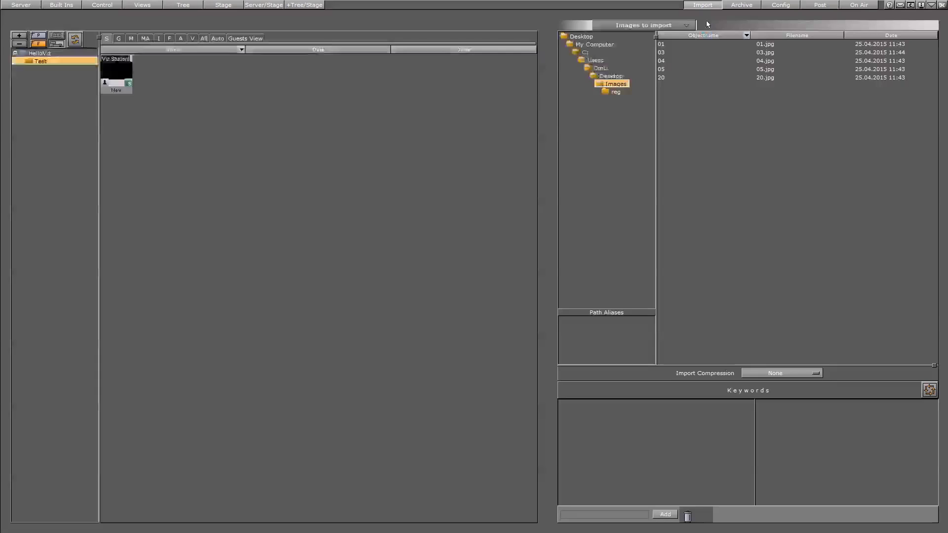
Step: Add a new group container to the scene tree and select it to show its transformation settings
{"action": "left_click", "coordinate": [16, 5]}
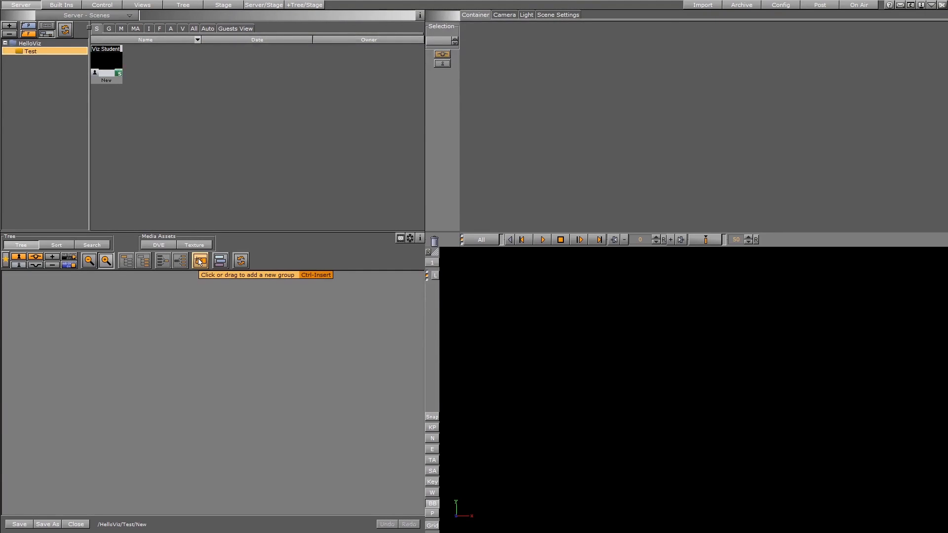
{"action": "left_click_drag", "start_coordinate": [195, 258], "coordinate": [69, 290]}
{"action": "left_click", "coordinate": [54, 280]}
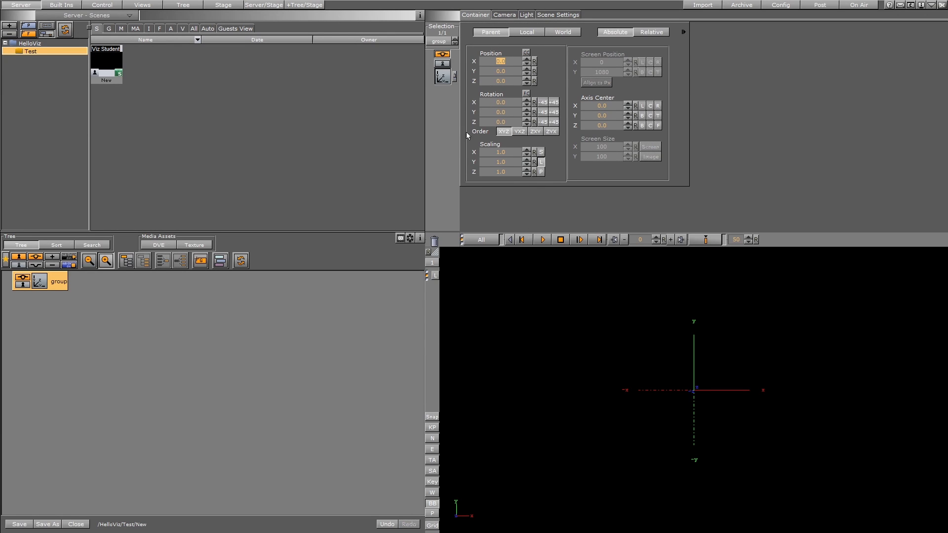
Step: Try shifting the group's position and reset its X and Y values
{"action": "left_click_drag", "start_coordinate": [496, 65], "coordinate": [514, 76]}
{"action": "left_click", "coordinate": [534, 61]}
{"action": "left_click", "coordinate": [534, 71]}
Step: Add the Alpha plugin from the Global container plugins to the group and compare its settings with the transformation settings
{"action": "left_click", "coordinate": [63, 5]}
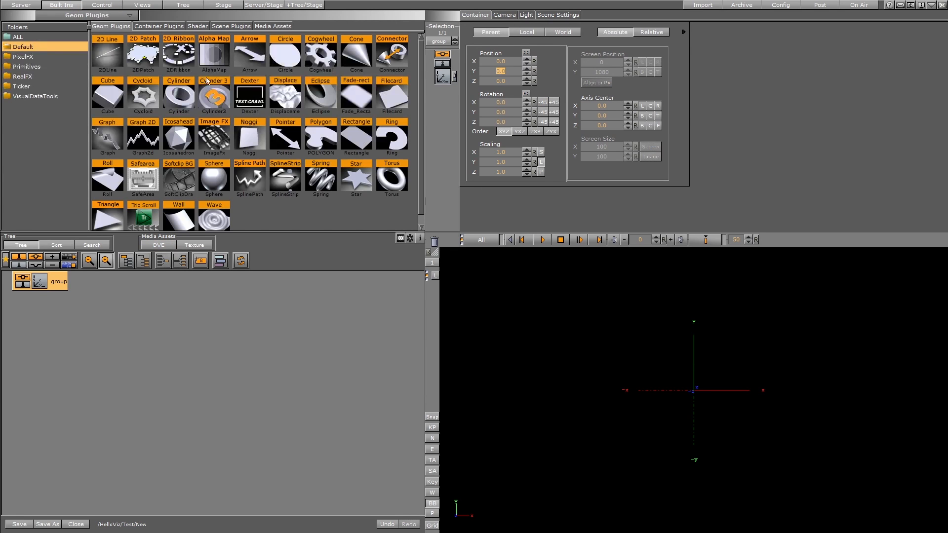
{"action": "left_click", "coordinate": [157, 26]}
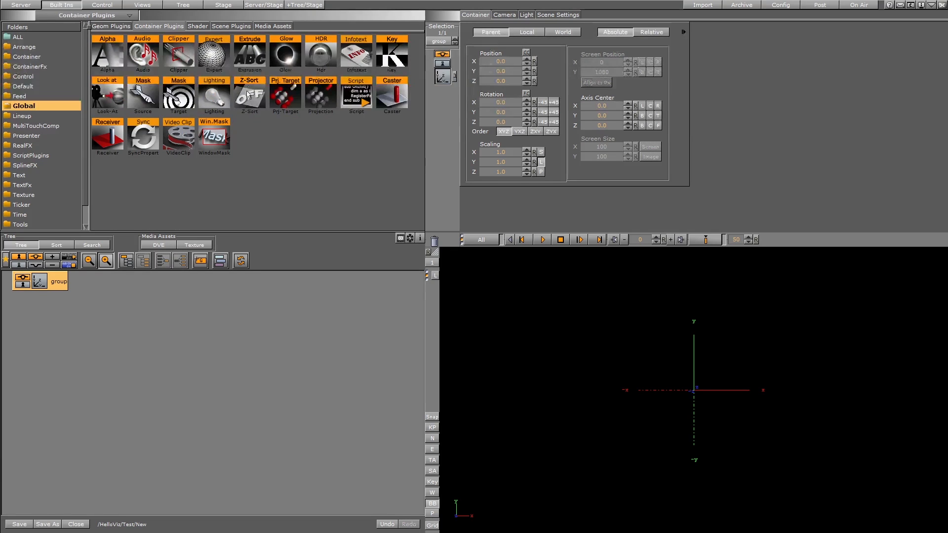
{"action": "left_click_drag", "start_coordinate": [112, 53], "coordinate": [63, 281]}
{"action": "left_click", "coordinate": [56, 282]}
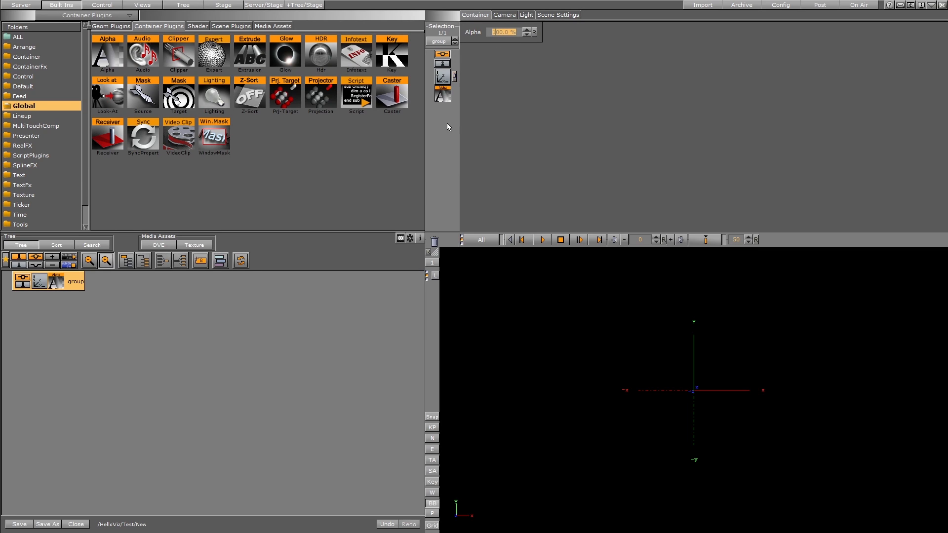
{"action": "left_click", "coordinate": [442, 77]}
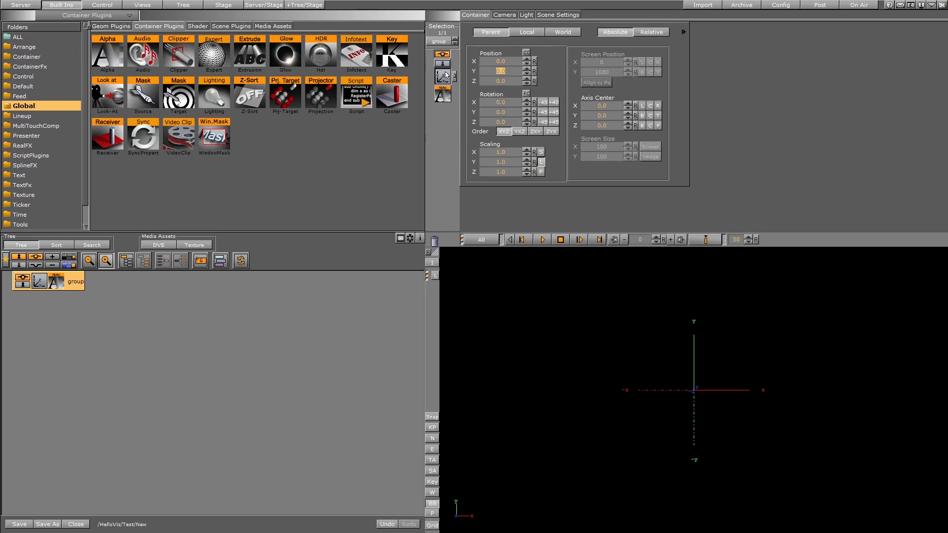
Step: Review the group's Alpha and transformation settings, and delete the group from the scene tree
{"action": "left_click", "coordinate": [443, 95]}
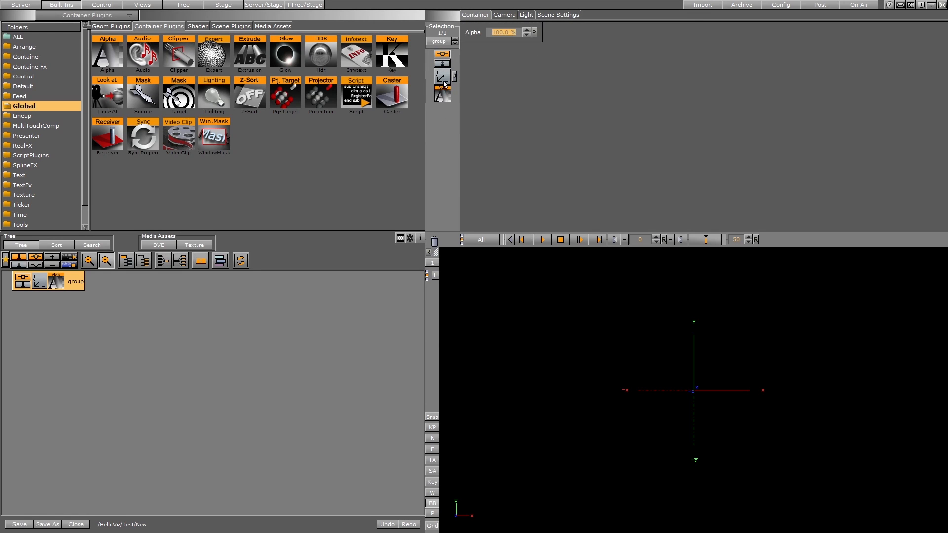
{"action": "left_click", "coordinate": [443, 78]}
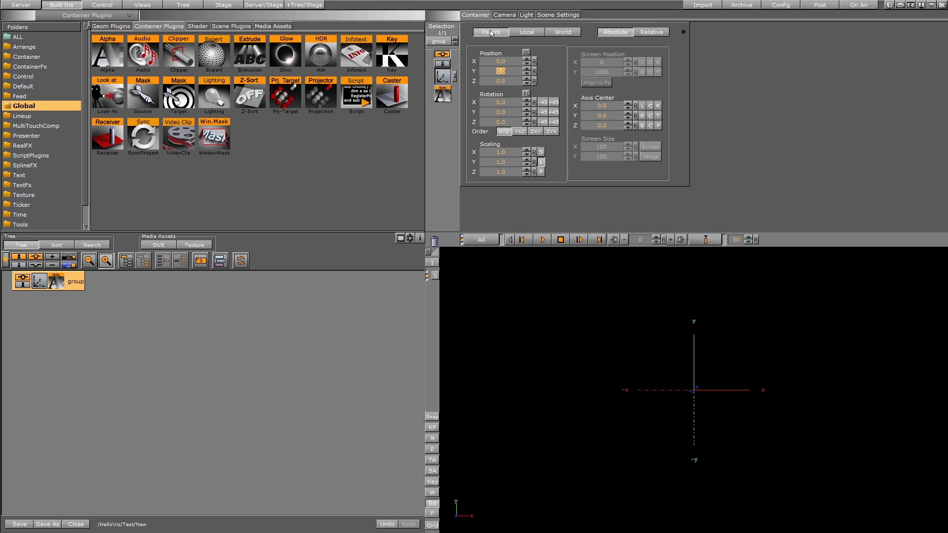
{"action": "left_click_drag", "start_coordinate": [58, 285], "coordinate": [437, 241]}
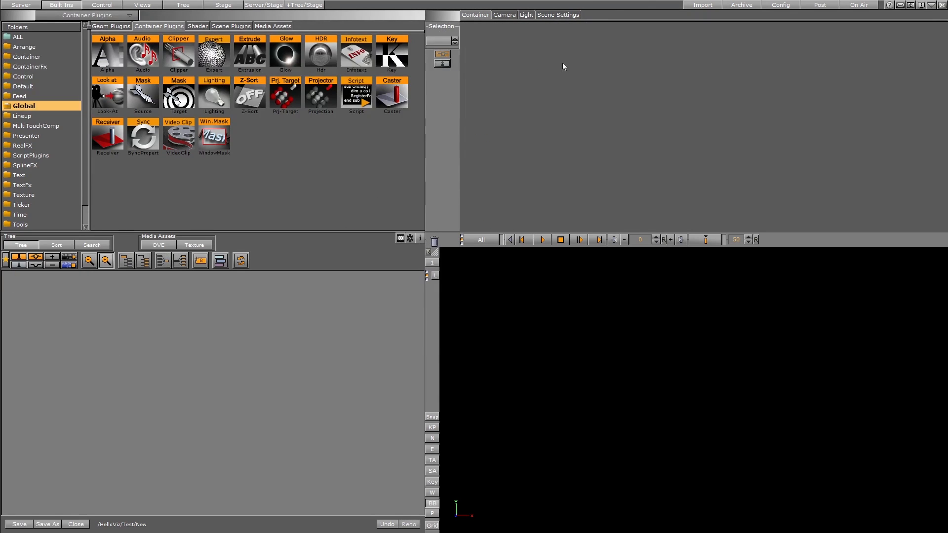
Step: Try changing camera 1's position and direction values, and reset them to their defaults
{"action": "left_click", "coordinate": [504, 17]}
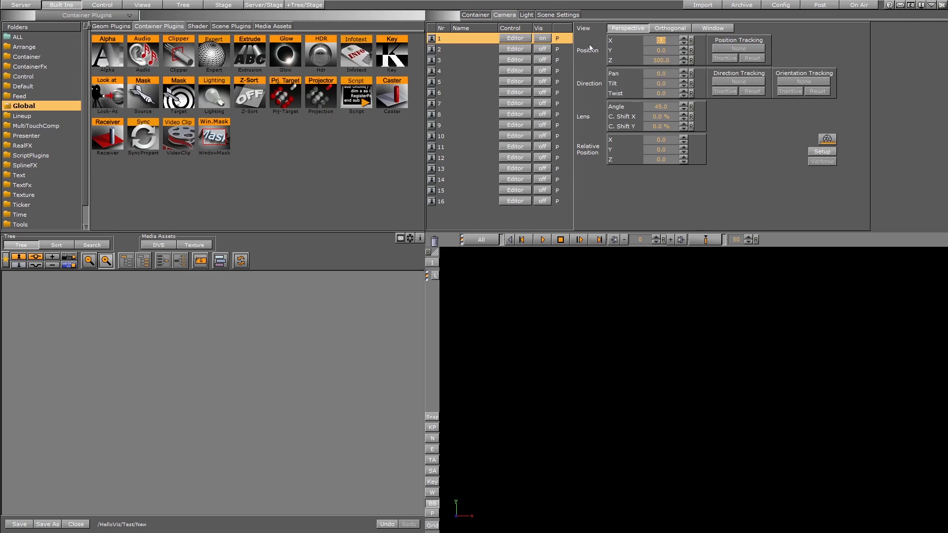
{"action": "left_click_drag", "start_coordinate": [668, 47], "coordinate": [729, 58]}
{"action": "left_click_drag", "start_coordinate": [658, 48], "coordinate": [715, 92]}
{"action": "left_click", "coordinate": [692, 40]}
{"action": "left_click", "coordinate": [691, 50]}
{"action": "left_click", "coordinate": [691, 60]}
{"action": "left_click", "coordinate": [691, 84]}
{"action": "left_click", "coordinate": [684, 92]}
Step: Examine the light settings and the scene's Global Settings, Media Asset and Rendering options
{"action": "left_click", "coordinate": [526, 15]}
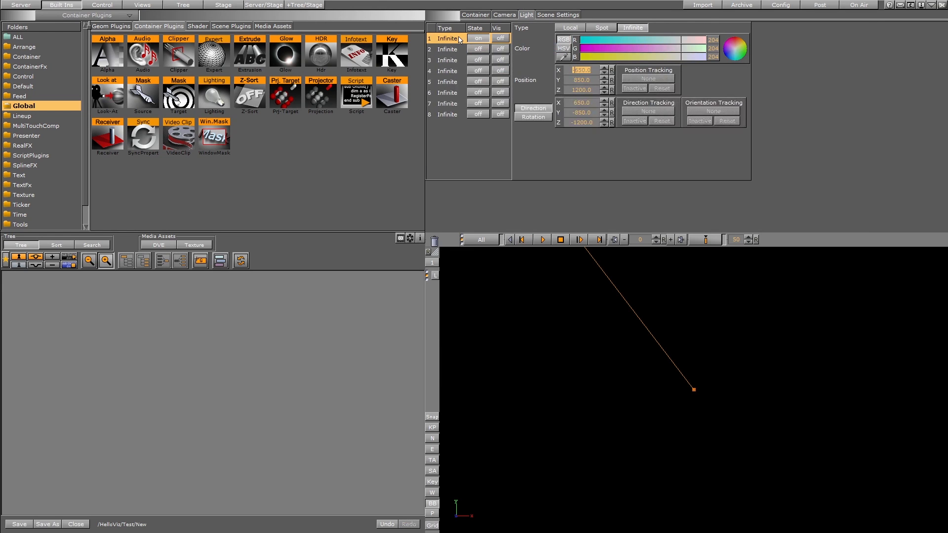
{"action": "left_click", "coordinate": [553, 16]}
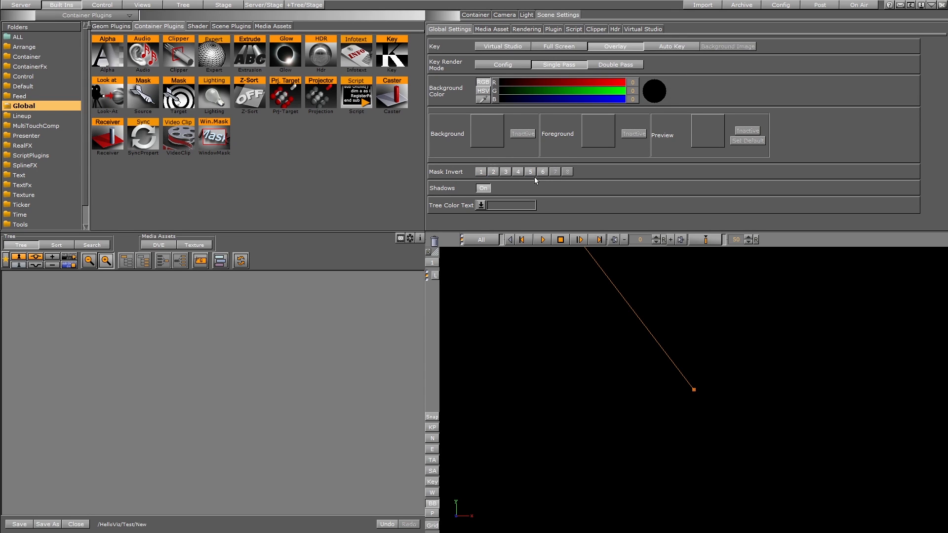
{"action": "left_click", "coordinate": [483, 29]}
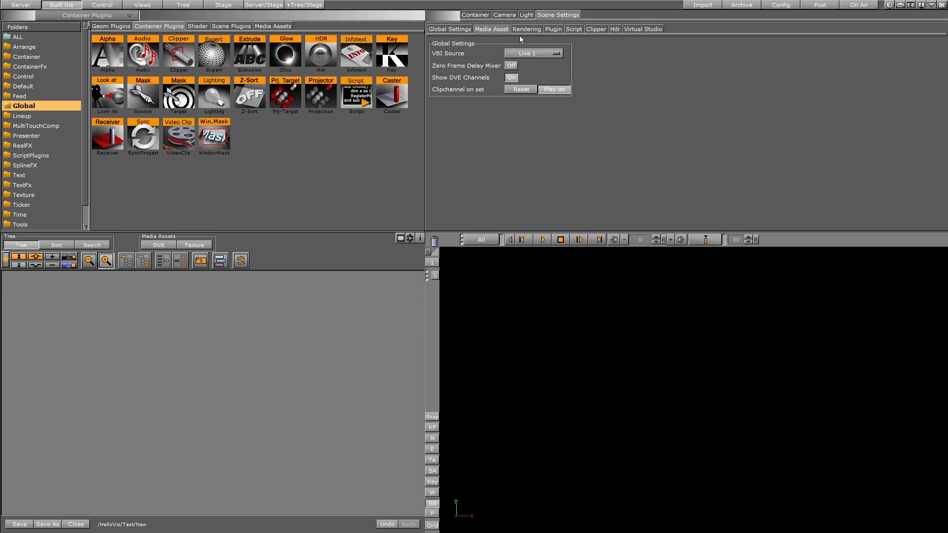
{"action": "left_click", "coordinate": [519, 30]}
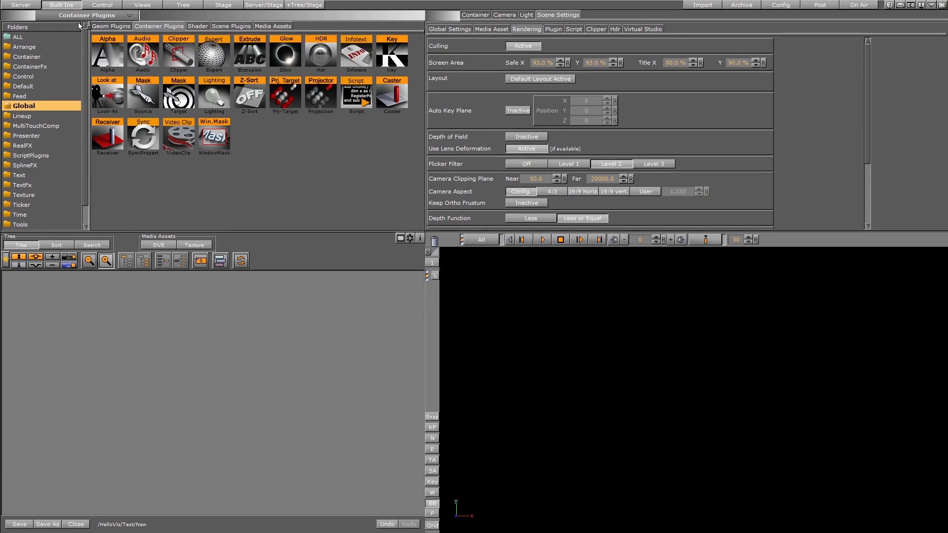
Step: Add a Cube from the geometry plugins to the scene tree and show its transformation settings
{"action": "left_click", "coordinate": [21, 5]}
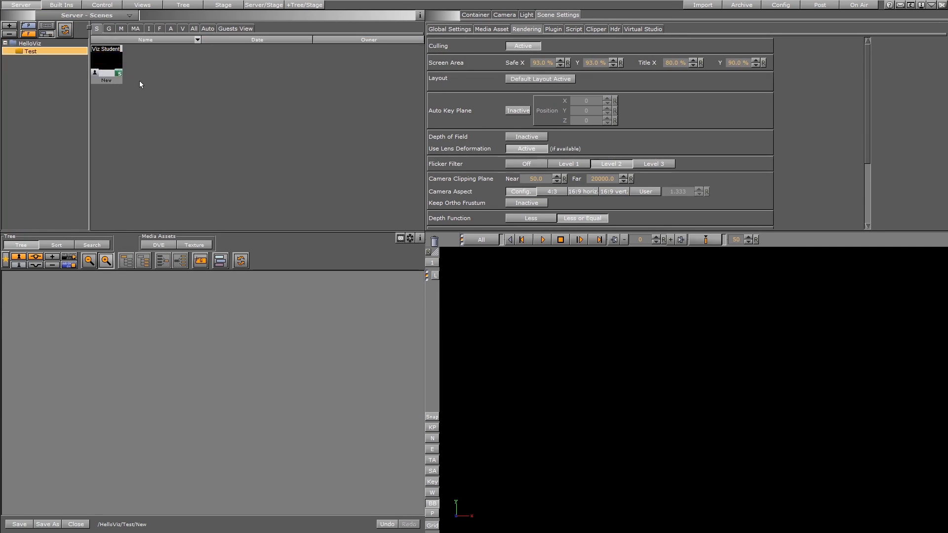
{"action": "left_click", "coordinate": [64, 5]}
{"action": "left_click", "coordinate": [112, 27]}
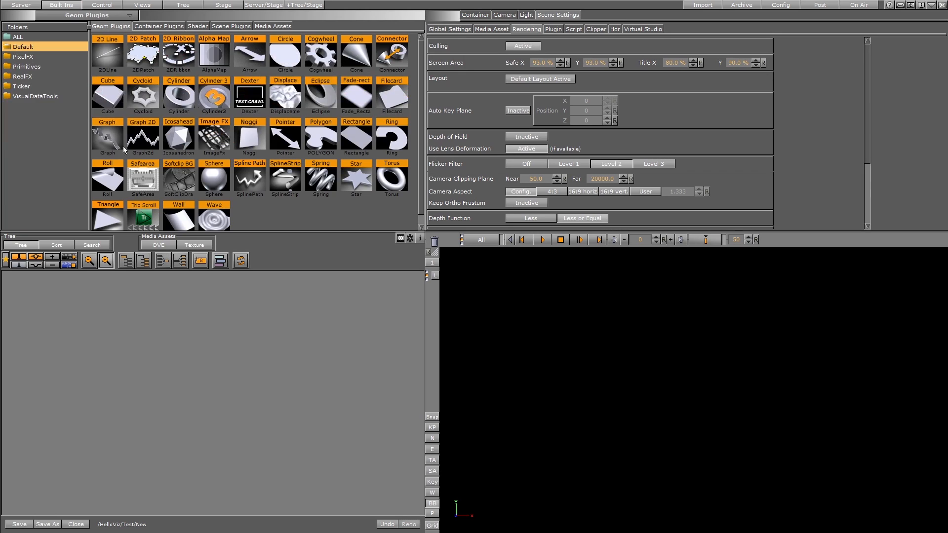
{"action": "left_click_drag", "start_coordinate": [103, 101], "coordinate": [234, 302]}
{"action": "left_click", "coordinate": [39, 281]}
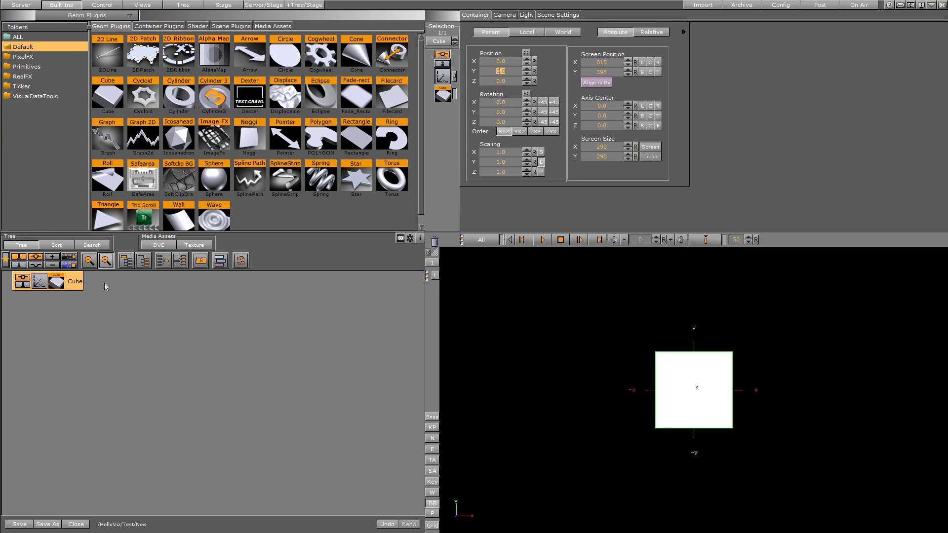
Step: Move the cube close to the camera along Z, shift its X position to -20 and scale it uniformly to 0.4
{"action": "left_click_drag", "start_coordinate": [502, 83], "coordinate": [659, 115]}
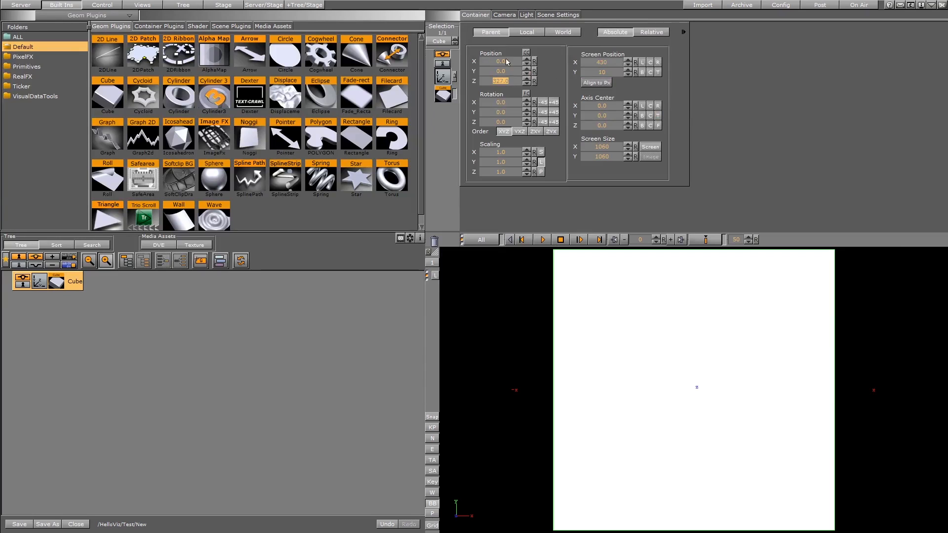
{"action": "left_click_drag", "start_coordinate": [504, 62], "coordinate": [467, 116]}
{"action": "left_click_drag", "start_coordinate": [500, 163], "coordinate": [471, 164]}
{"action": "mouse_move", "coordinate": [500, 82]}
{"action": "left_mouse_down"}
{"action": "mouse_move", "coordinate": [510, 84]}
{"action": "mouse_move", "coordinate": [491, 87]}
{"action": "mouse_move", "coordinate": [553, 84]}
{"action": "mouse_move", "coordinate": [528, 80]}
{"action": "mouse_move", "coordinate": [513, 62]}
{"action": "mouse_move", "coordinate": [526, 63]}
{"action": "mouse_move", "coordinate": [508, 83]}
{"action": "mouse_move", "coordinate": [530, 84]}
{"action": "mouse_move", "coordinate": [516, 85]}
{"action": "left_mouse_up"}
Step: Try lowering the Near camera clipping plane in the scene's Rendering settings, and set it back to 50
{"action": "left_click", "coordinate": [504, 15]}
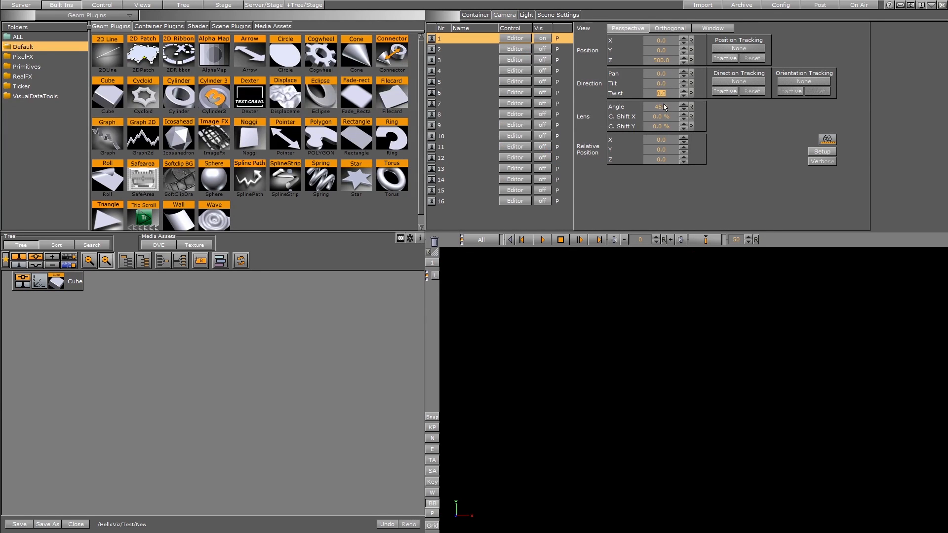
{"action": "left_click", "coordinate": [550, 15]}
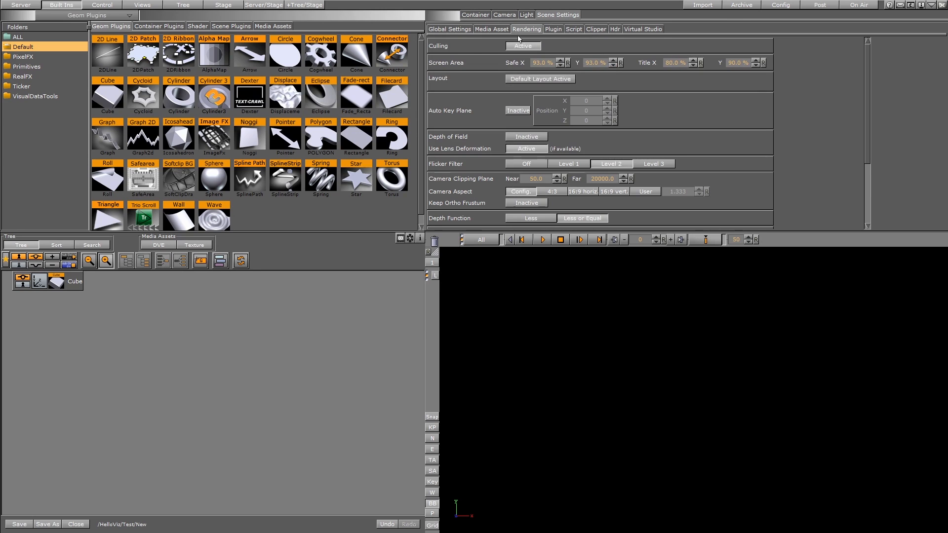
{"action": "mouse_move", "coordinate": [537, 179]}
{"action": "left_mouse_down"}
{"action": "mouse_move", "coordinate": [515, 179]}
{"action": "mouse_move", "coordinate": [536, 179]}
{"action": "left_mouse_up"}
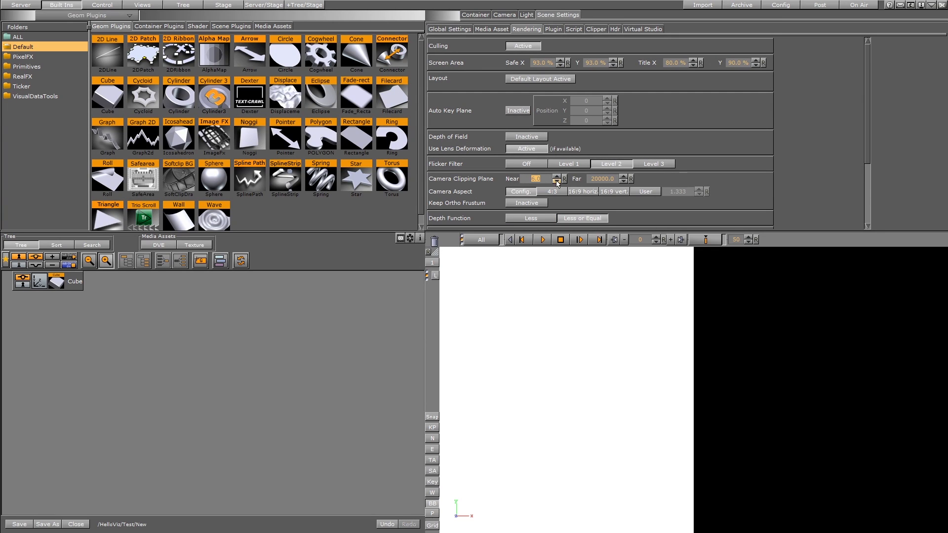
{"action": "mouse_move", "coordinate": [530, 179]}
{"action": "left_mouse_down"}
{"action": "mouse_move", "coordinate": [515, 181]}
{"action": "mouse_move", "coordinate": [538, 179]}
{"action": "left_mouse_up"}
{"action": "left_click", "coordinate": [558, 176]}
{"action": "type", "text": "50"}
{"action": "key", "text": "Return"}
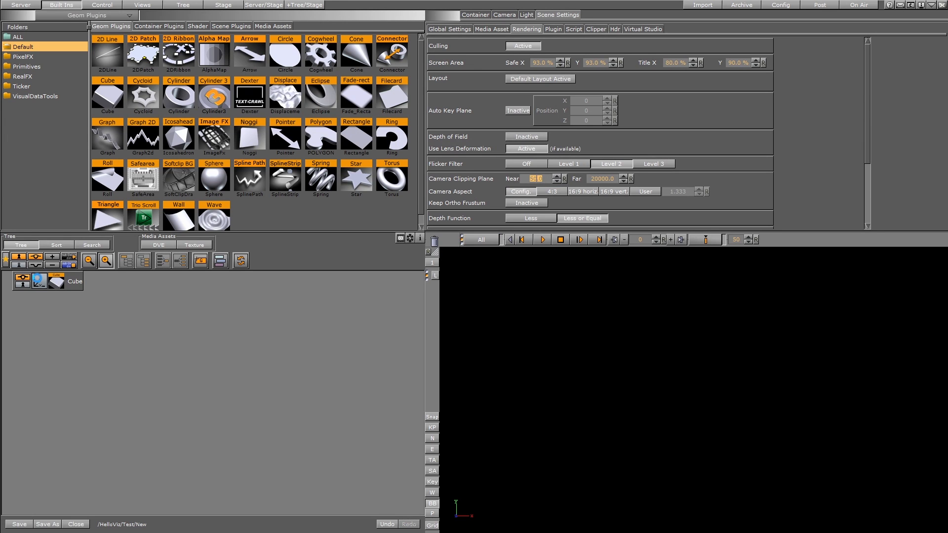
Step: Set the cube's Z position to 274 and view the scene's clipping plane settings
{"action": "left_click", "coordinate": [39, 280]}
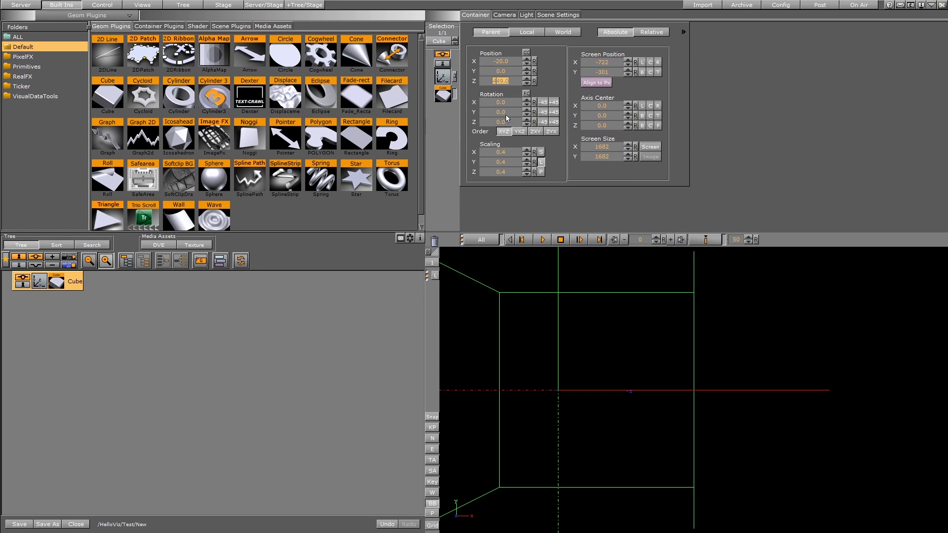
{"action": "type", "text": "274"}
{"action": "key", "text": "Return"}
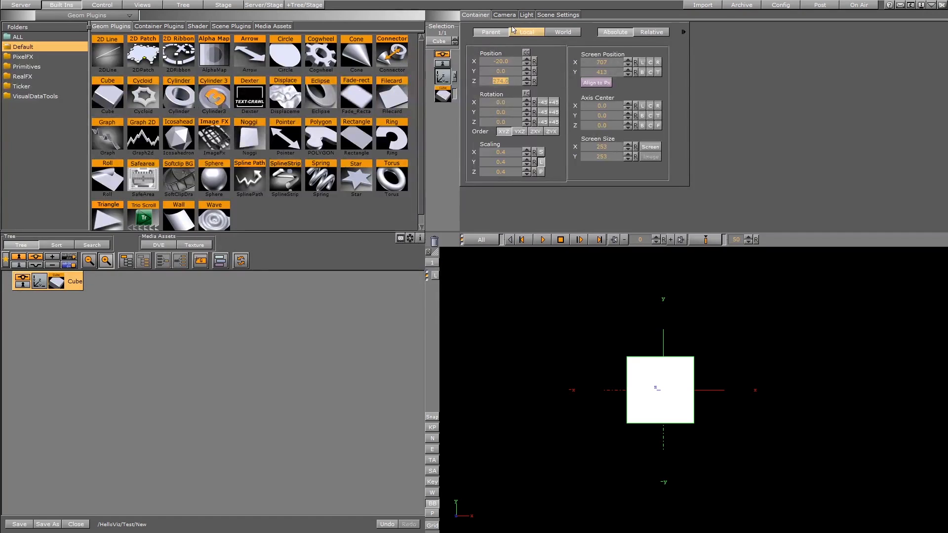
{"action": "left_click", "coordinate": [558, 15]}
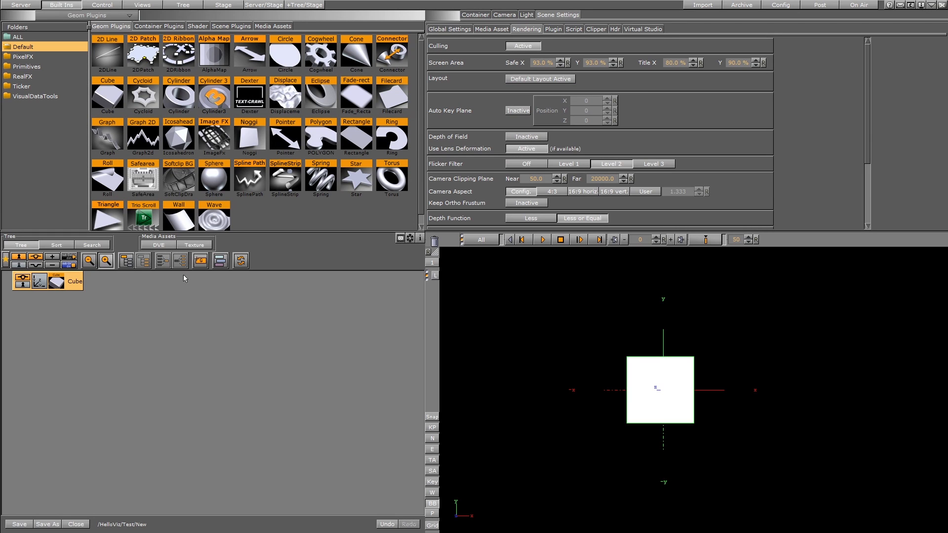
Step: Set the cube's Z position to -21000 and scale it up uniformly to 11.69
{"action": "left_click", "coordinate": [39, 284]}
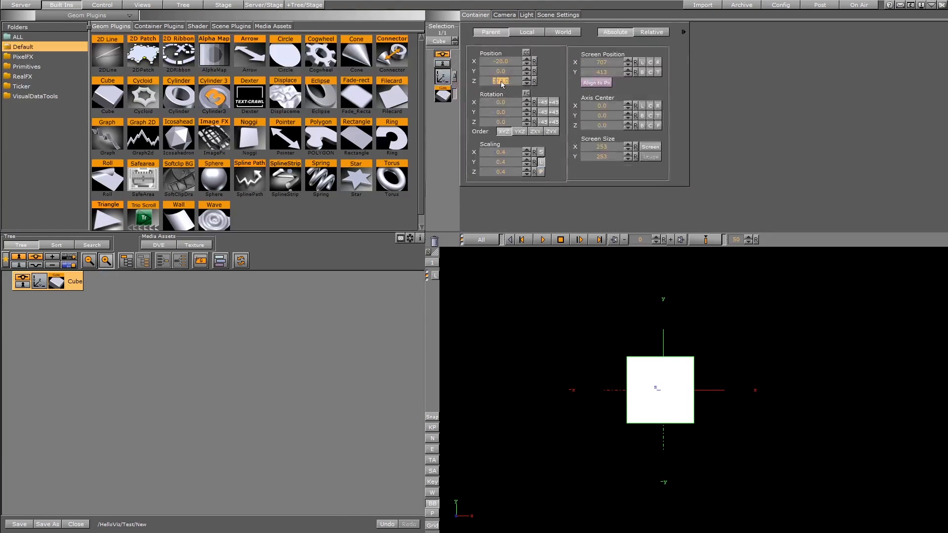
{"action": "left_click", "coordinate": [501, 81]}
{"action": "type", "text": "-21000"}
{"action": "key", "text": "Return"}
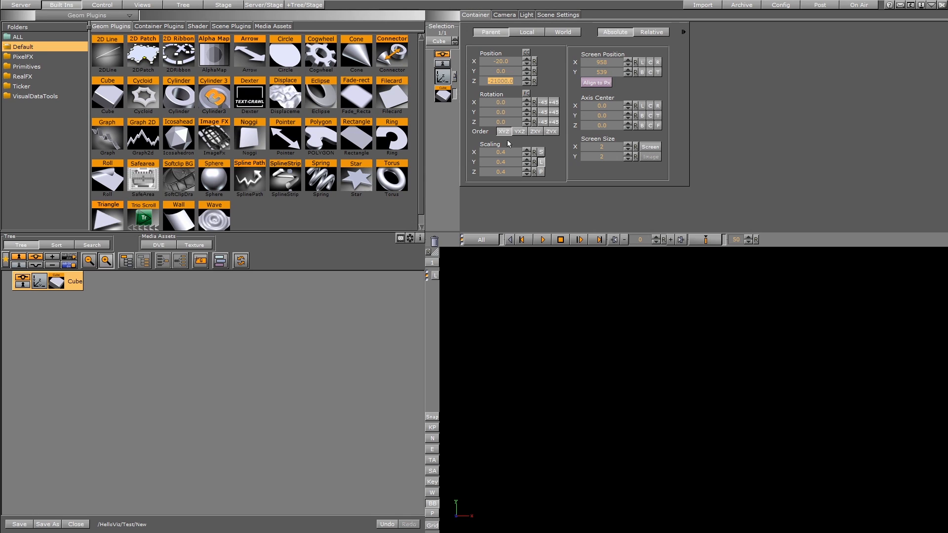
{"action": "left_click_drag", "start_coordinate": [497, 170], "coordinate": [839, 188]}
{"action": "left_click_drag", "start_coordinate": [500, 162], "coordinate": [693, 186]}
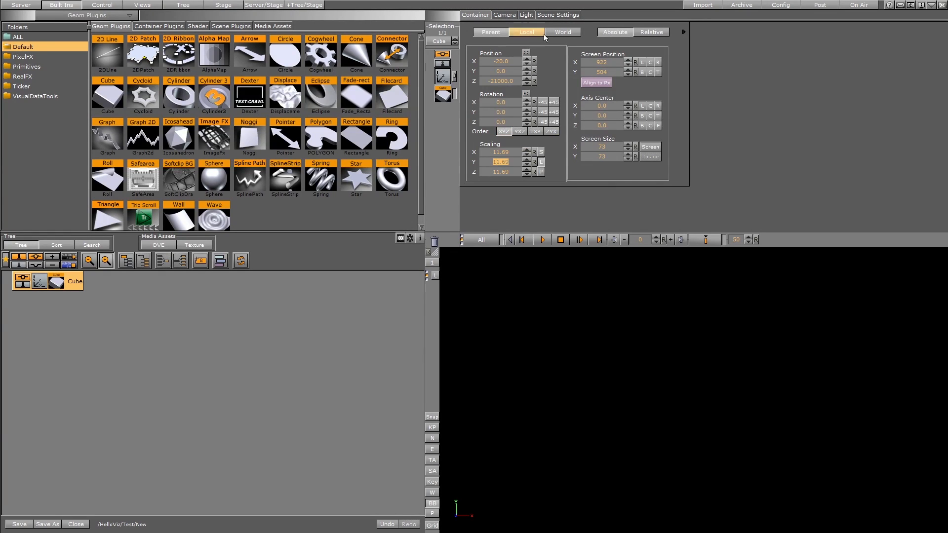
Step: Set the Far camera clipping plane to 22000 in the scene's Rendering settings
{"action": "left_click", "coordinate": [557, 15]}
{"action": "left_click", "coordinate": [614, 164]}
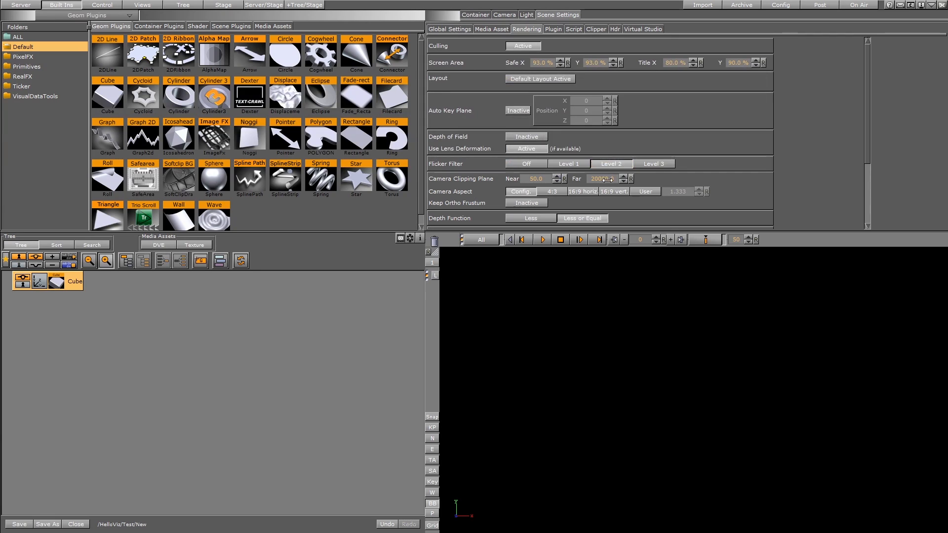
{"action": "left_click", "coordinate": [606, 179]}
{"action": "type", "text": "22000"}
{"action": "key", "text": "Return"}
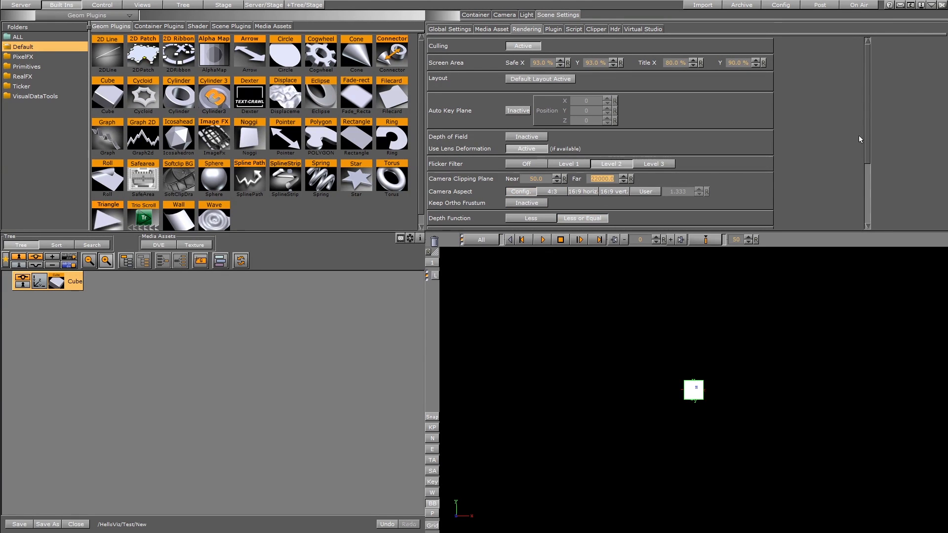
Step: Review the scene's Rendering and Global Settings, and delete the cube from the scene tree
{"action": "mouse_move", "coordinate": [870, 128]}
{"action": "left_mouse_down"}
{"action": "mouse_move", "coordinate": [869, 192]}
{"action": "mouse_move", "coordinate": [869, 110]}
{"action": "left_mouse_up"}
{"action": "left_click", "coordinate": [446, 29]}
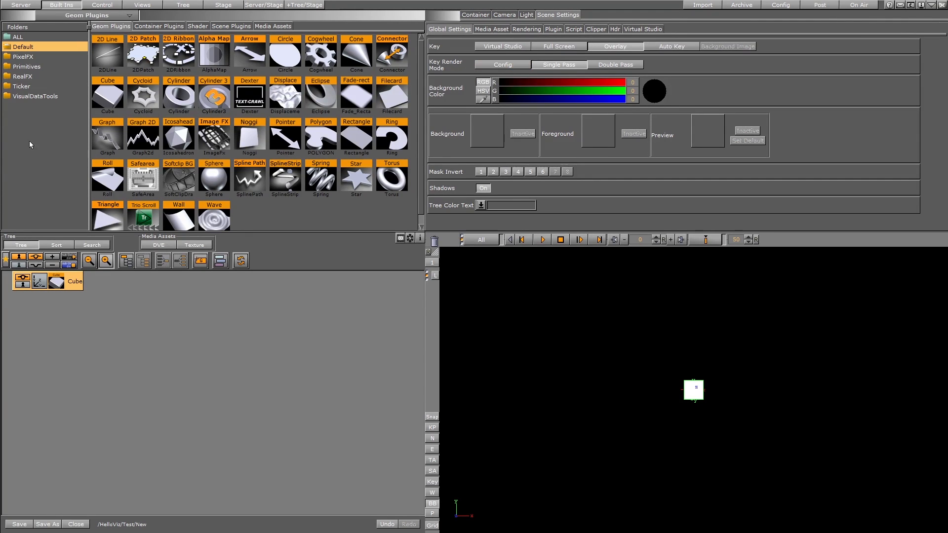
{"action": "left_click_drag", "start_coordinate": [72, 284], "coordinate": [434, 242]}
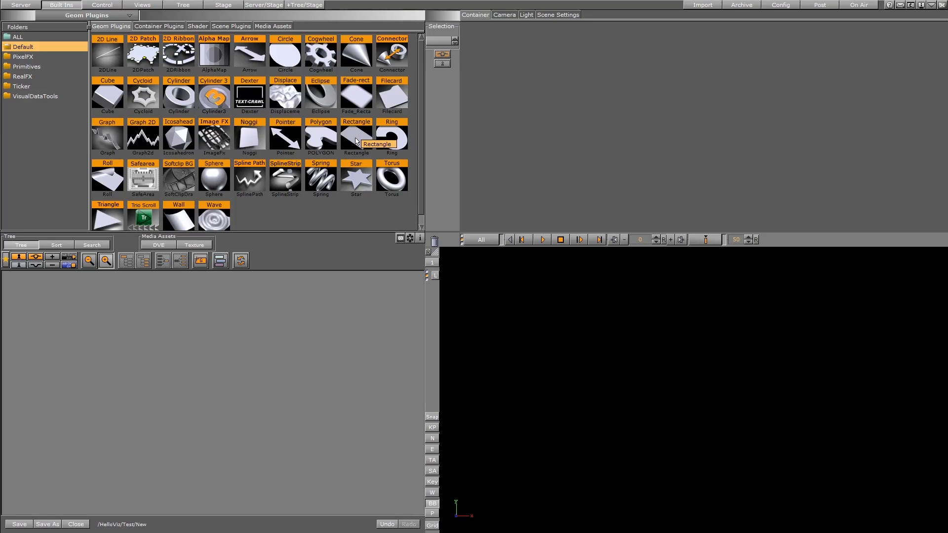
{"action": "left_click", "coordinate": [357, 141]}
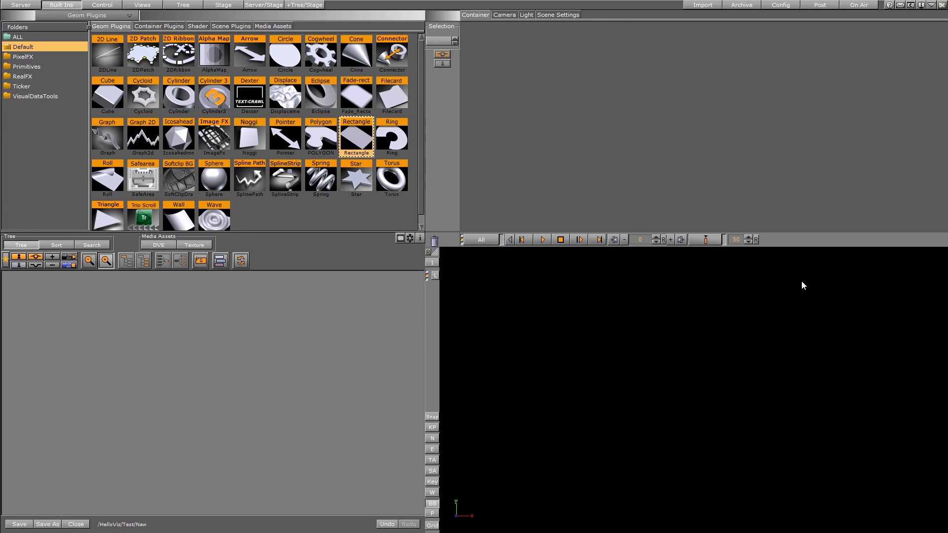
Step: Set the scene's background color to gray using HSV with a V value of 42
{"action": "left_click", "coordinate": [563, 15]}
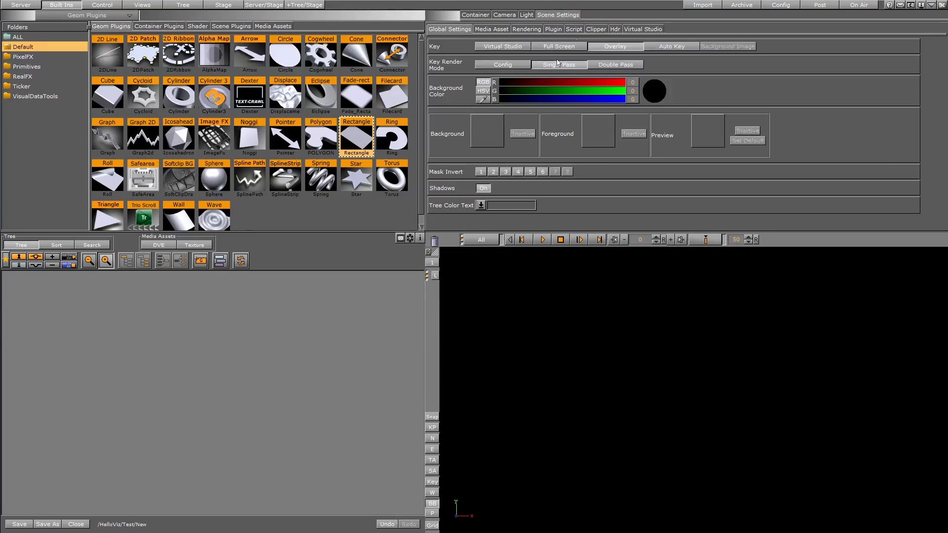
{"action": "left_click", "coordinate": [483, 91]}
{"action": "mouse_move", "coordinate": [555, 100]}
{"action": "left_mouse_down"}
{"action": "mouse_move", "coordinate": [612, 99]}
{"action": "mouse_move", "coordinate": [498, 99]}
{"action": "mouse_move", "coordinate": [606, 99]}
{"action": "mouse_move", "coordinate": [546, 98]}
{"action": "left_mouse_up"}
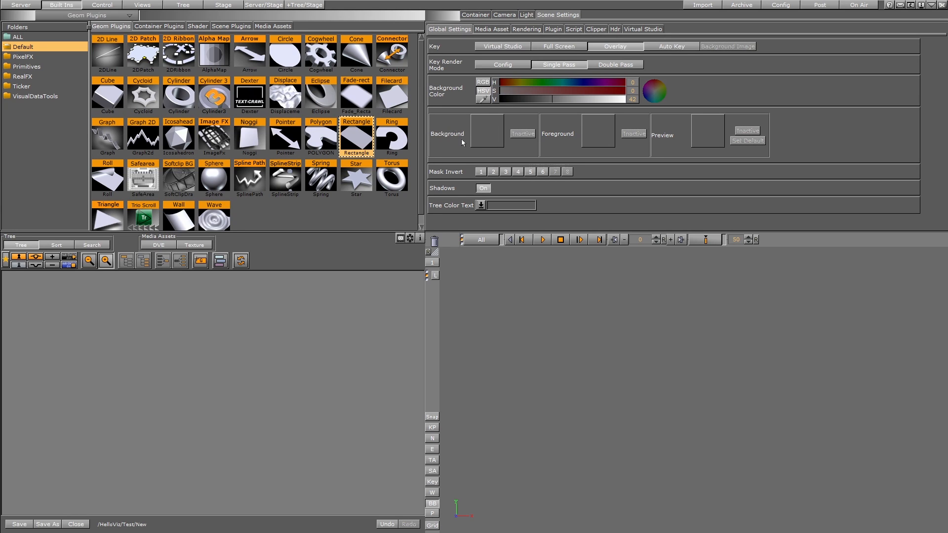
Step: Assign image 04 from the Test folder as the scene's background image
{"action": "left_click", "coordinate": [21, 5]}
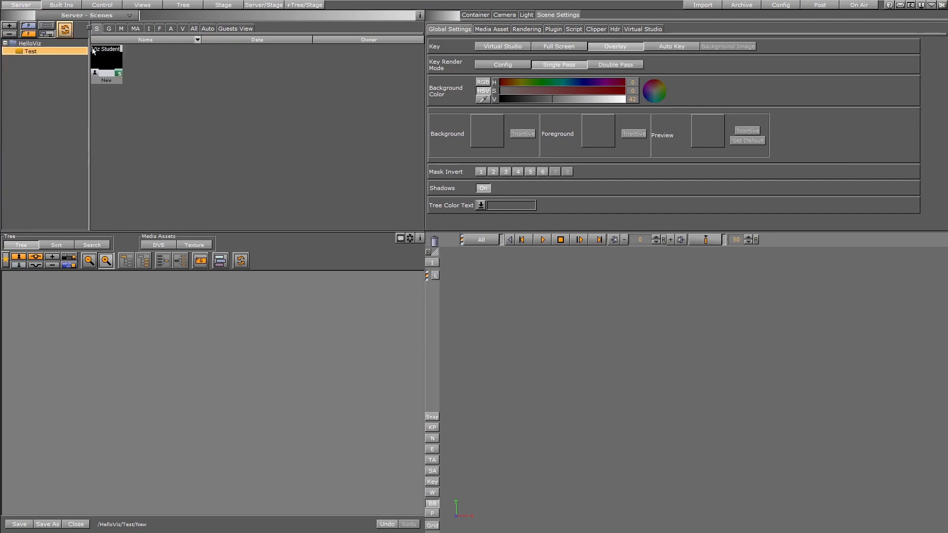
{"action": "left_click", "coordinate": [149, 28]}
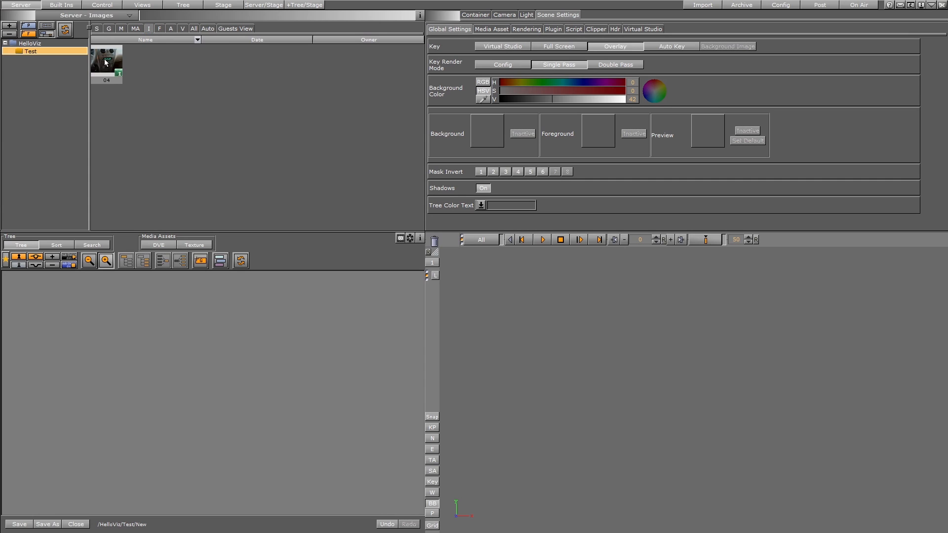
{"action": "left_click_drag", "start_coordinate": [107, 63], "coordinate": [487, 131]}
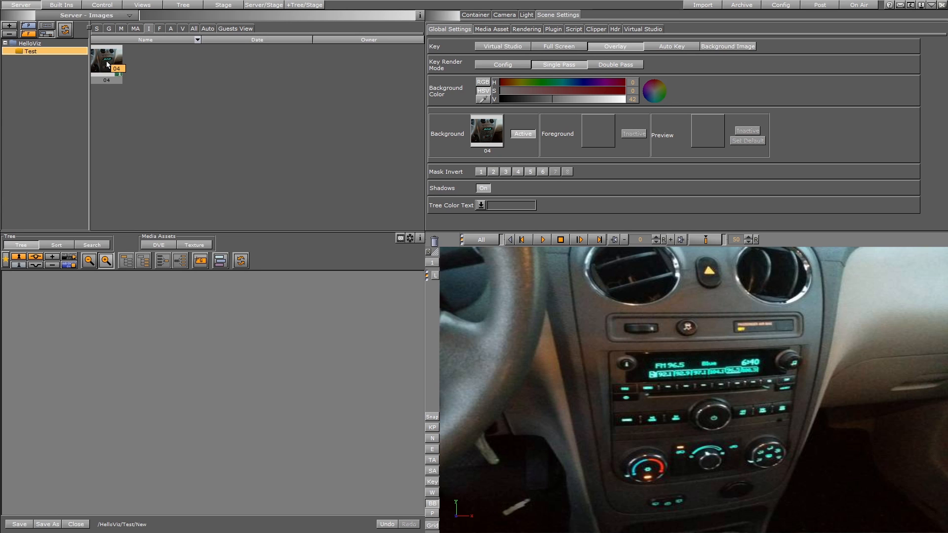
{"action": "mouse_move", "coordinate": [107, 65]}
{"action": "left_mouse_down"}
{"action": "mouse_move", "coordinate": [446, 264]}
{"action": "mouse_move", "coordinate": [414, 231]}
{"action": "mouse_move", "coordinate": [434, 238]}
{"action": "mouse_move", "coordinate": [106, 61]}
{"action": "left_mouse_up"}
Step: Close the scene without saving its changes, reopen the New scene from the Test folder and show the geometry plugins
{"action": "left_click", "coordinate": [83, 525]}
{"action": "left_click", "coordinate": [351, 290]}
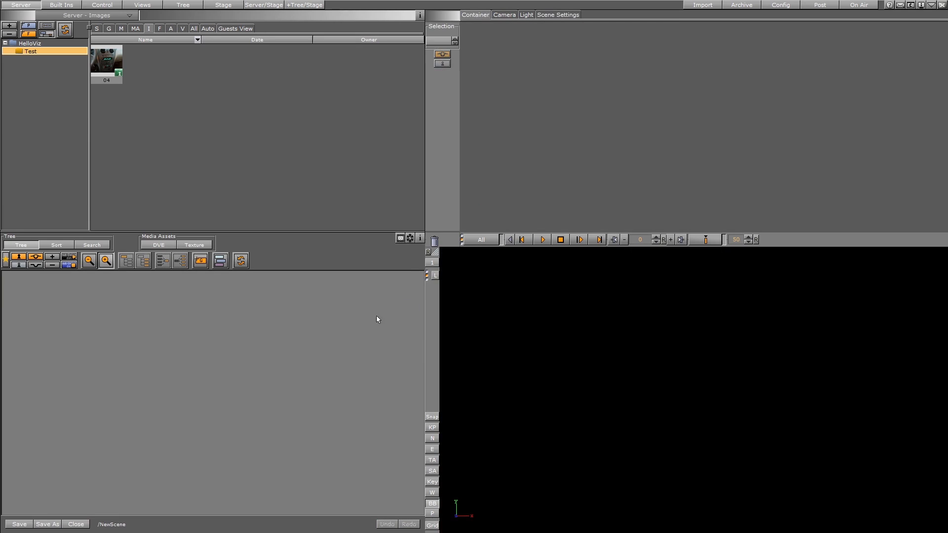
{"action": "left_click", "coordinate": [19, 6]}
{"action": "left_click_drag", "start_coordinate": [104, 58], "coordinate": [203, 350]}
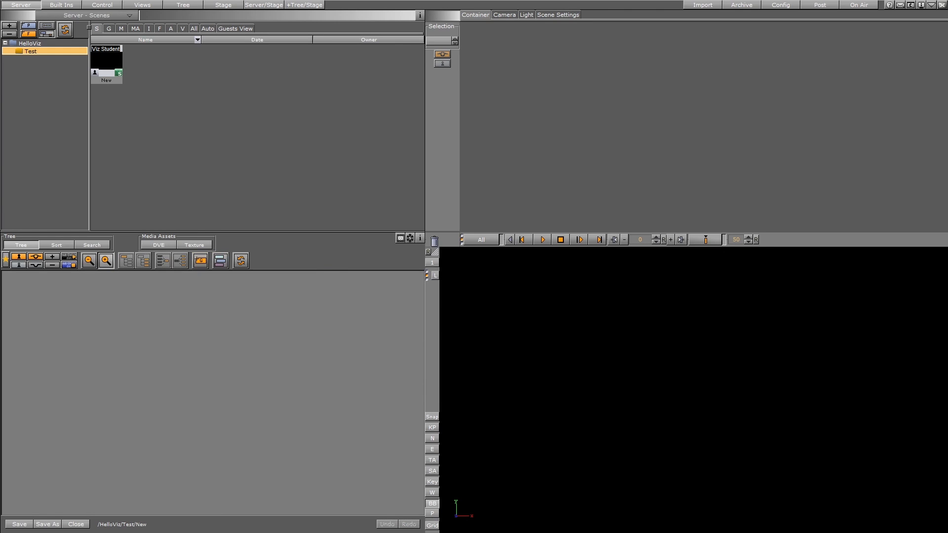
{"action": "left_click", "coordinate": [62, 5]}
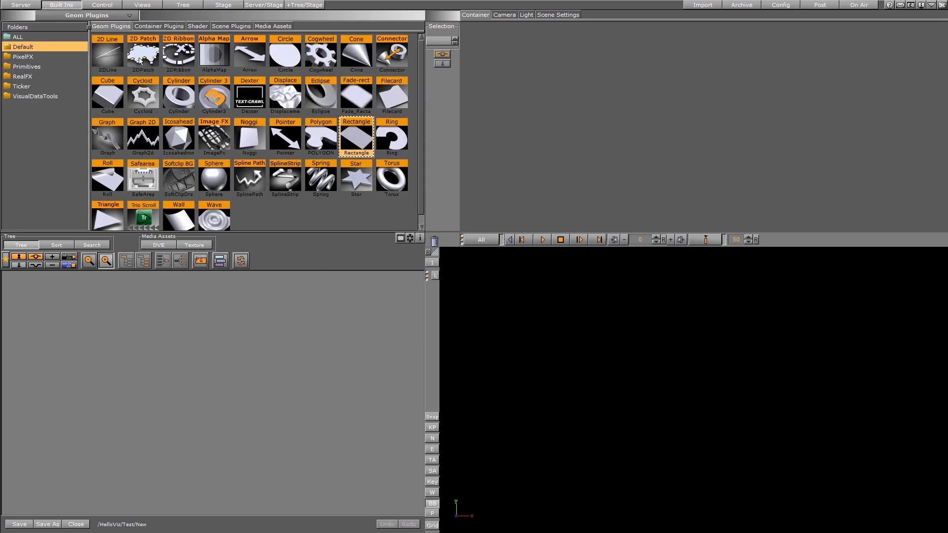
Step: Add a Rectangle container to the empty scene tree and set its Z position to -10000
{"action": "left_click_drag", "start_coordinate": [357, 137], "coordinate": [131, 404]}
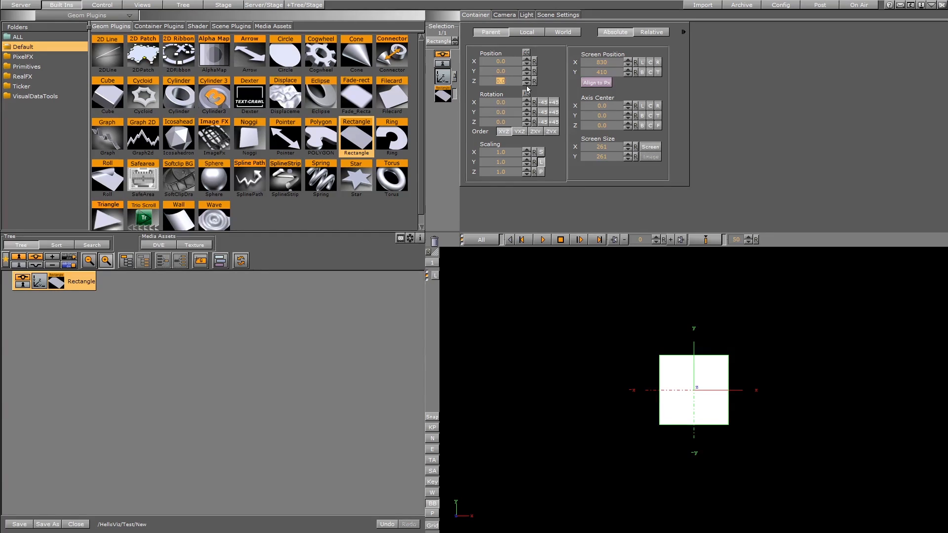
{"action": "type", "text": "-10000"}
{"action": "key", "text": "Return"}
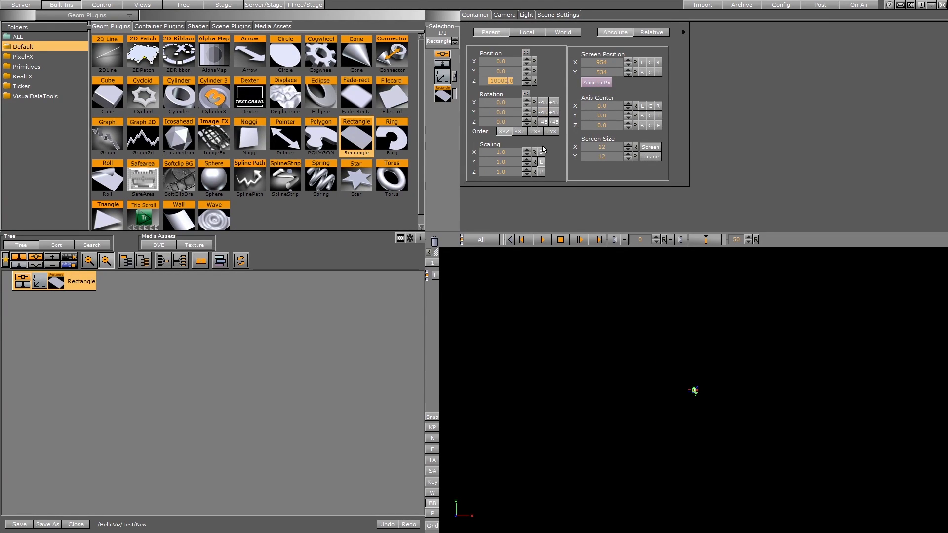
Step: Enlarge the rectangle proportionally to a scaling of 15.93 and fit it to the full screen size
{"action": "left_click_drag", "start_coordinate": [504, 162], "coordinate": [946, 164]}
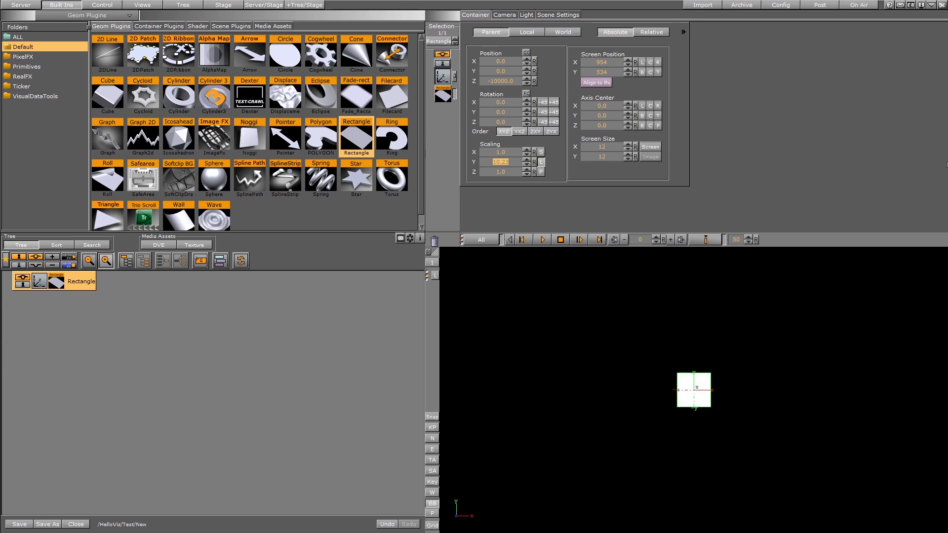
{"action": "left_click_drag", "start_coordinate": [497, 162], "coordinate": [779, 164]}
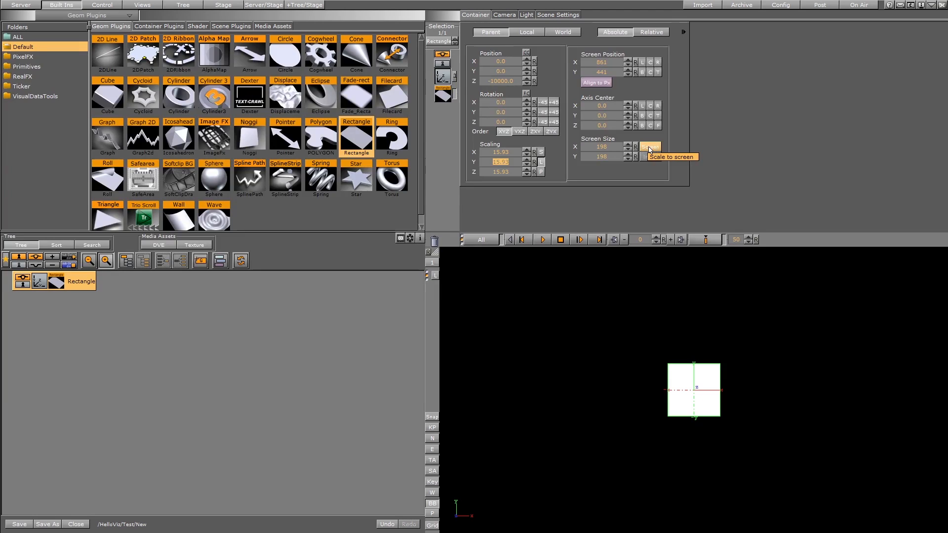
{"action": "left_click", "coordinate": [650, 147]}
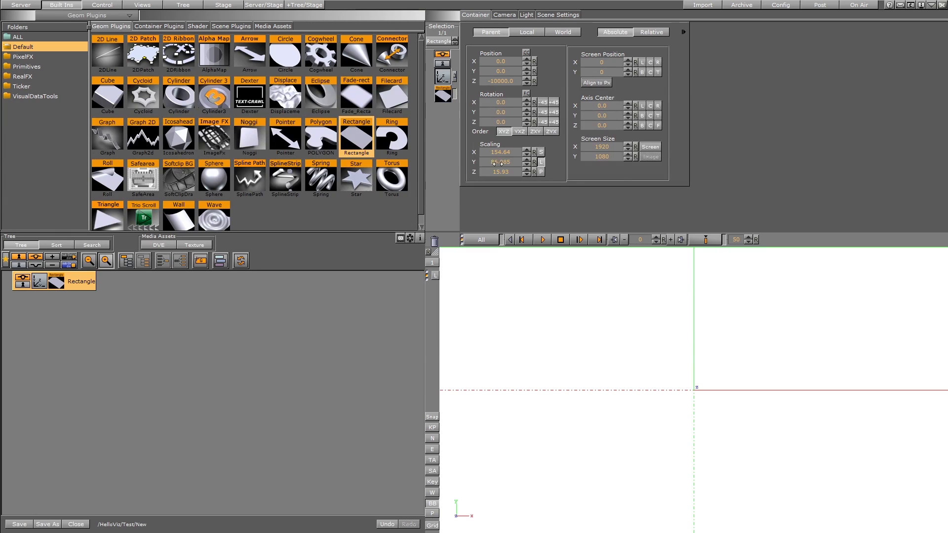
Step: Try proportional scaling and a Y rotation on the rectangle, reset the rotation and fit the rectangle to the screen again
{"action": "left_click_drag", "start_coordinate": [498, 163], "coordinate": [481, 163]}
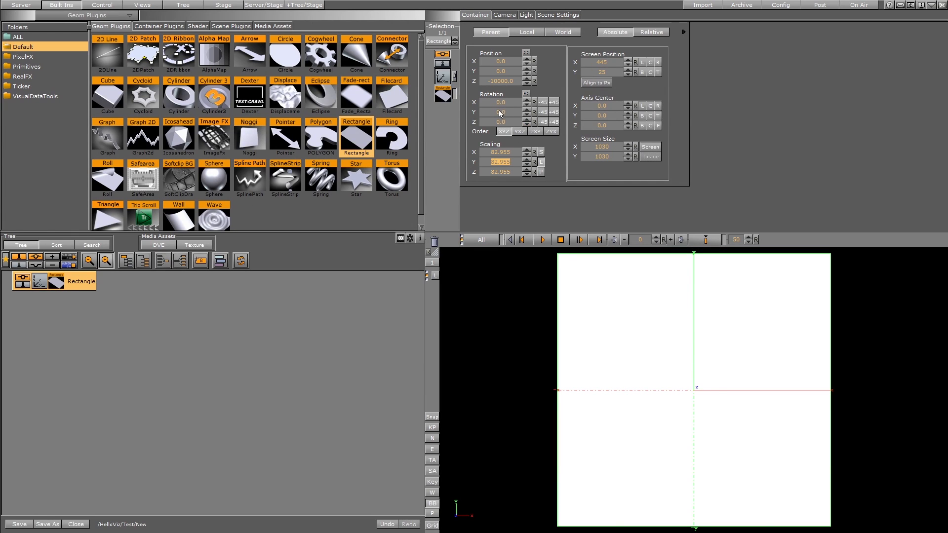
{"action": "left_click_drag", "start_coordinate": [499, 113], "coordinate": [516, 113]}
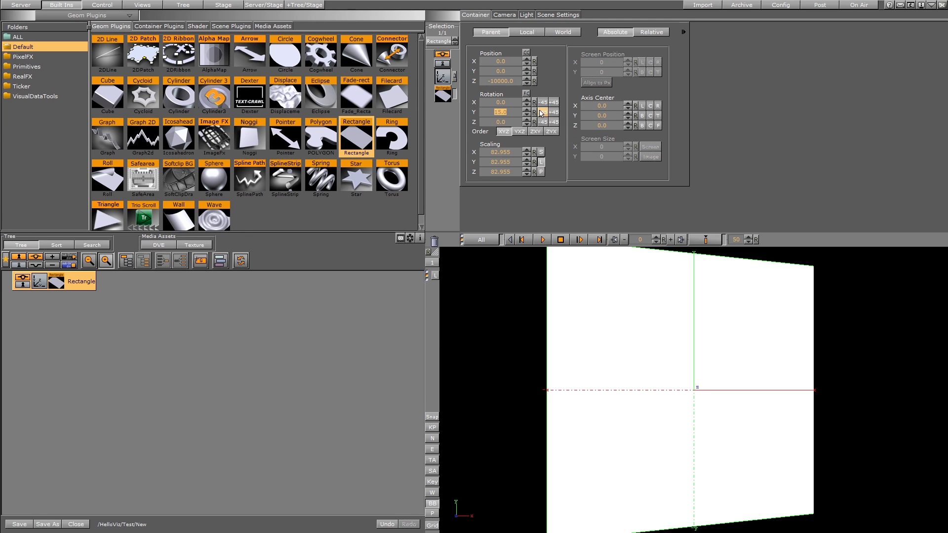
{"action": "left_click", "coordinate": [536, 113]}
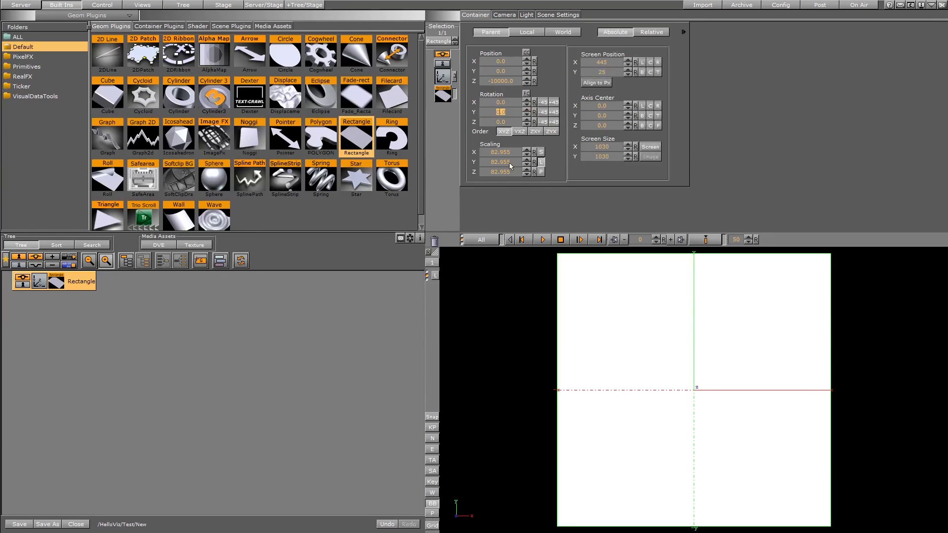
{"action": "left_click_drag", "start_coordinate": [516, 162], "coordinate": [453, 160]}
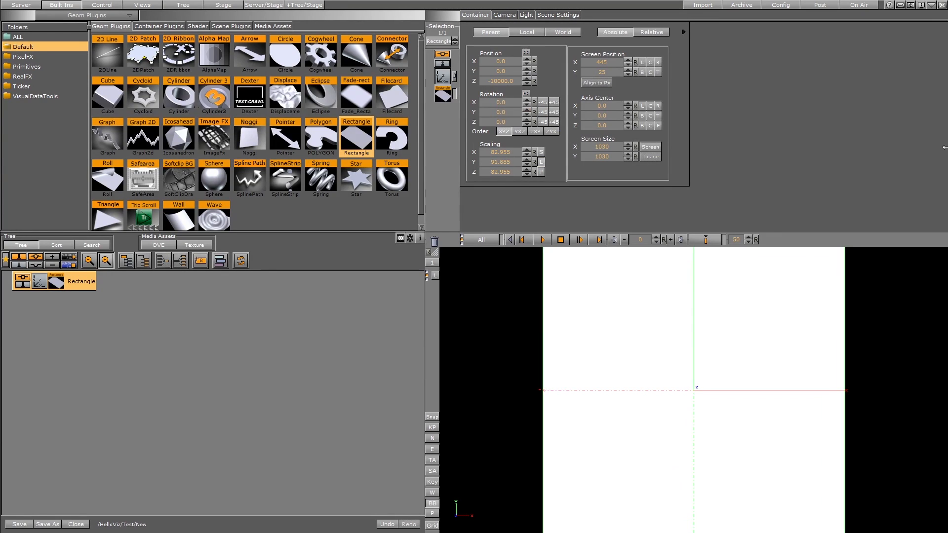
{"action": "left_click", "coordinate": [641, 147]}
{"action": "left_click", "coordinate": [642, 147]}
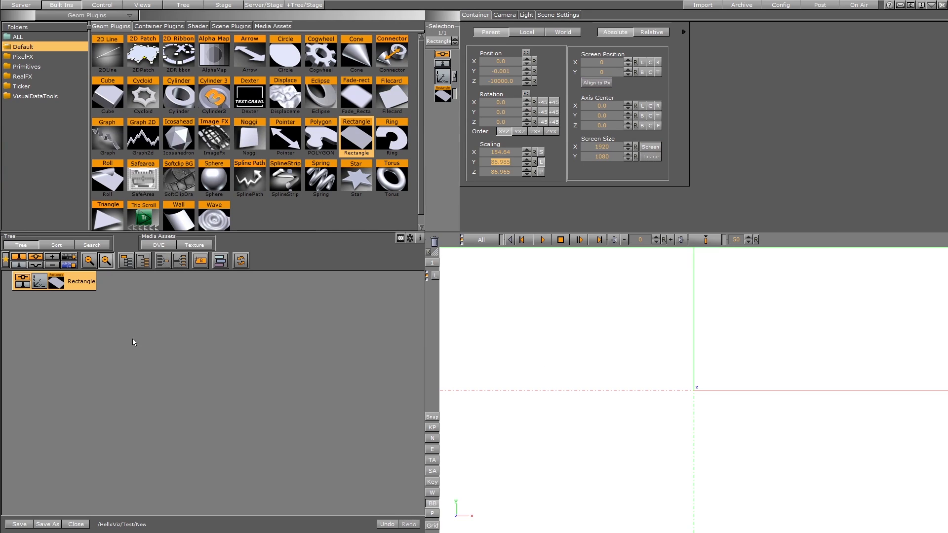
Step: Set the rectangle plugin's UpperLeft vertex color to gray using HSV with saturation 0 and a V value of 47
{"action": "left_click", "coordinate": [56, 282]}
{"action": "left_click", "coordinate": [528, 119]}
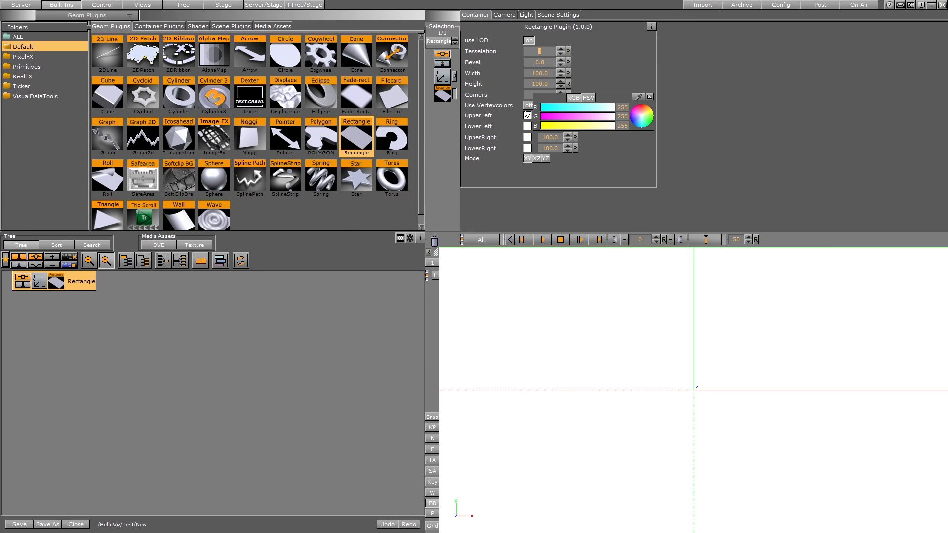
{"action": "left_click_drag", "start_coordinate": [595, 117], "coordinate": [601, 118]}
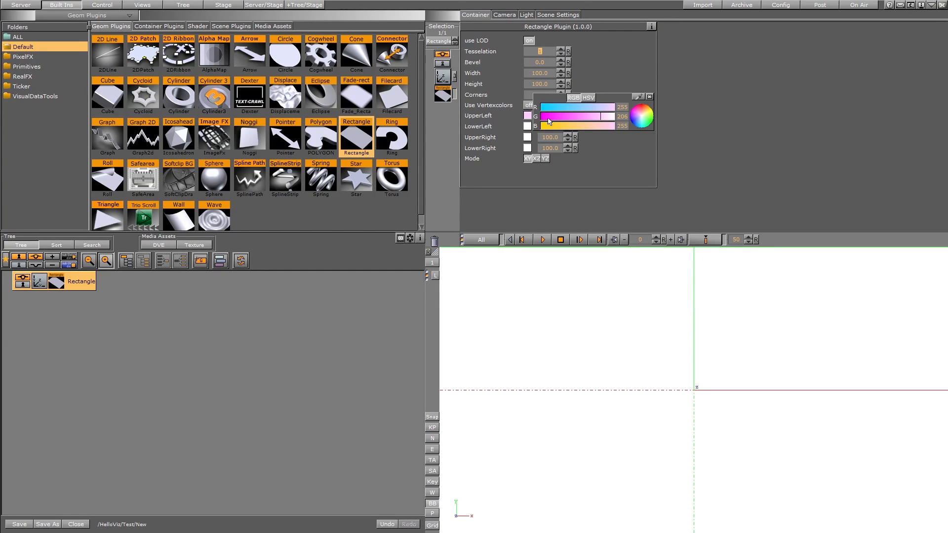
{"action": "left_click", "coordinate": [588, 97]}
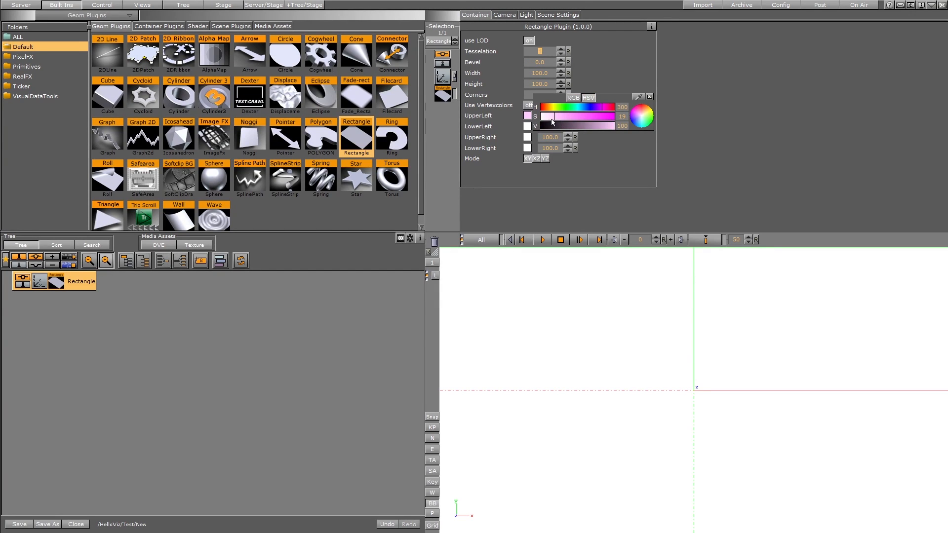
{"action": "left_click_drag", "start_coordinate": [551, 119], "coordinate": [537, 120]}
{"action": "left_click", "coordinate": [575, 126]}
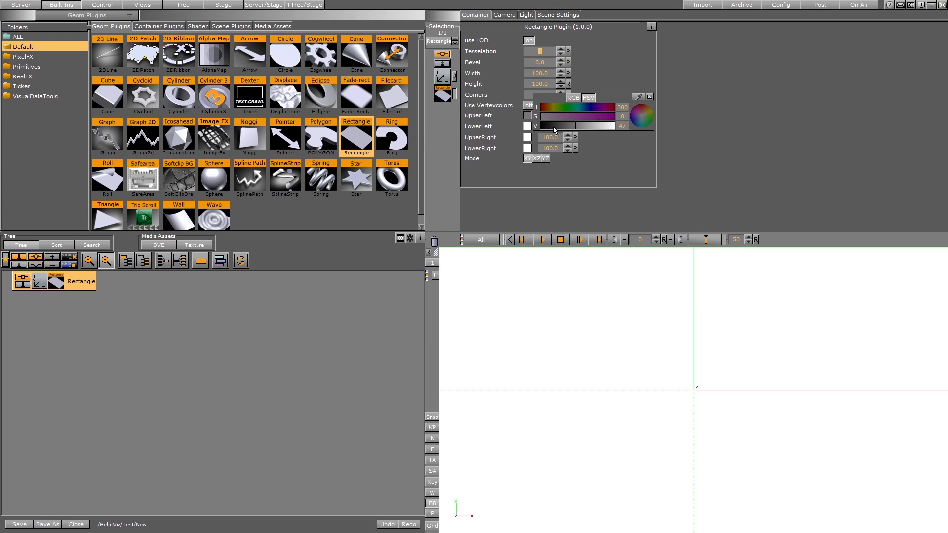
Step: Set the LowerRight vertex color to gray with a V value of 68 and enable Use Vertexcolors
{"action": "left_click", "coordinate": [528, 148]}
{"action": "left_click", "coordinate": [591, 159]}
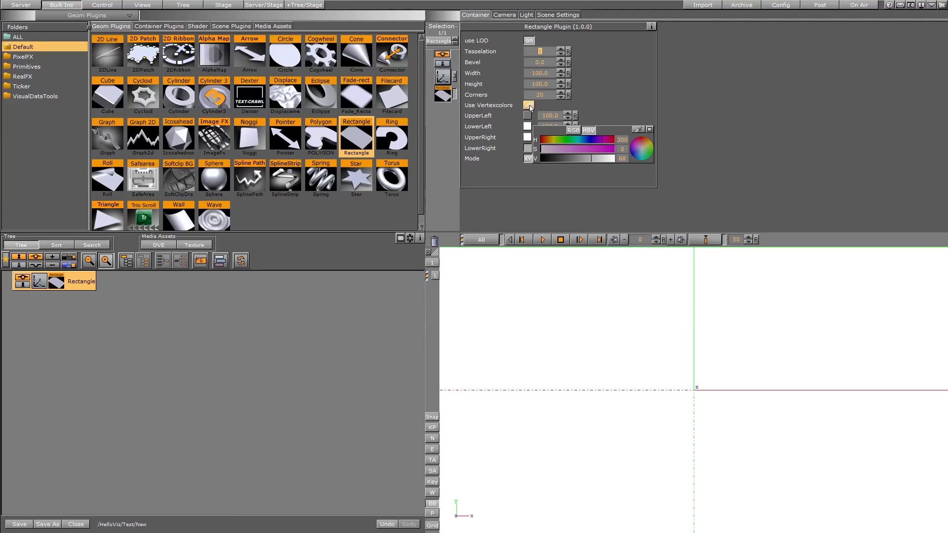
{"action": "left_click", "coordinate": [649, 130]}
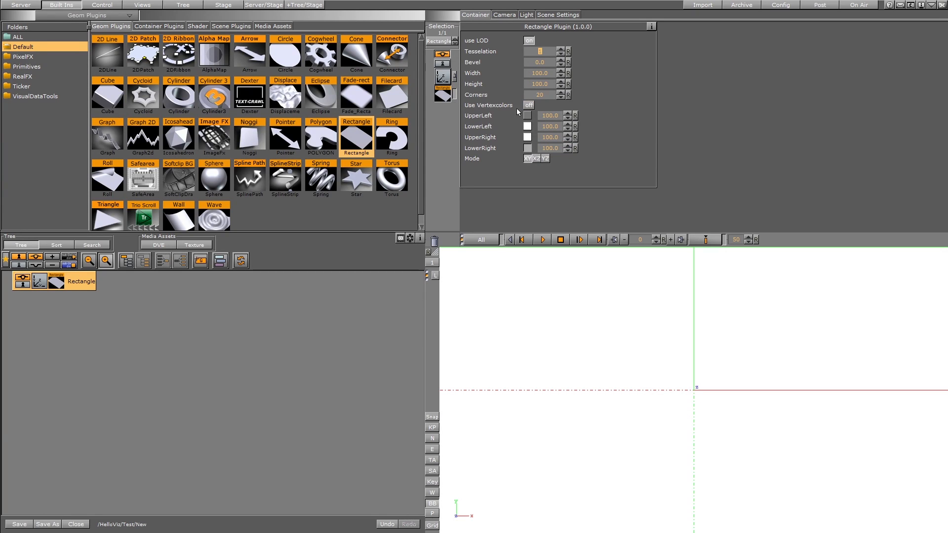
{"action": "left_click", "coordinate": [528, 105]}
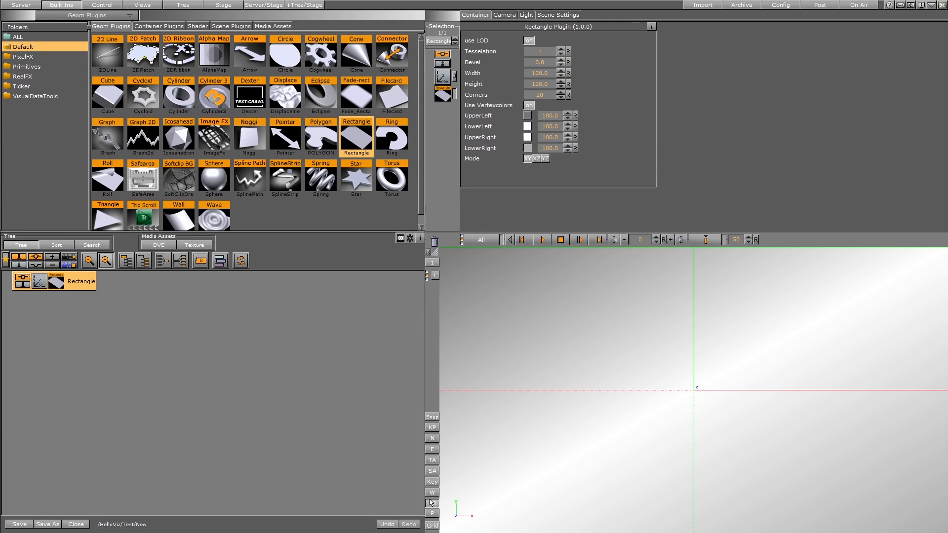
Step: Add a group container below the background rectangle, place a new Rectangle inside it and scale that proportionally to 4.04
{"action": "left_click_drag", "start_coordinate": [201, 261], "coordinate": [37, 302]}
{"action": "left_click", "coordinate": [40, 305]}
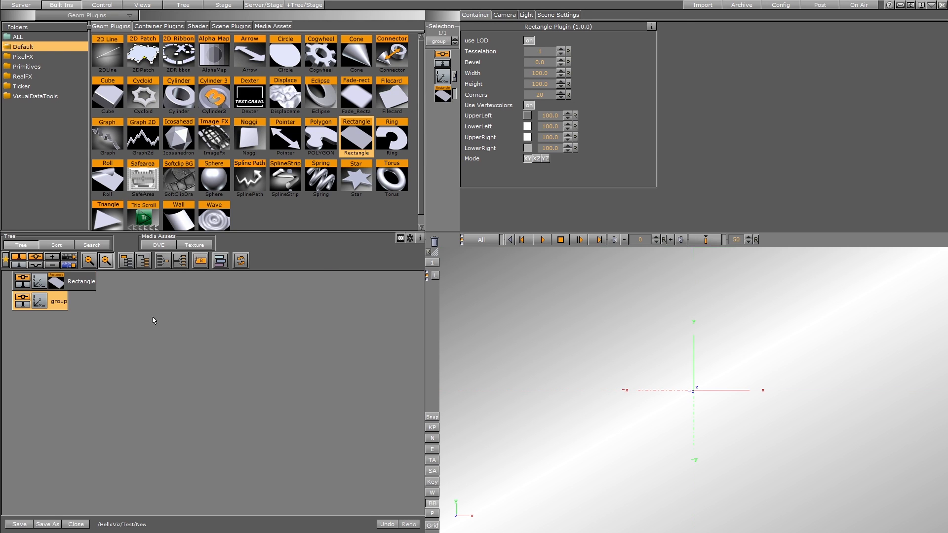
{"action": "left_click_drag", "start_coordinate": [357, 138], "coordinate": [91, 303]}
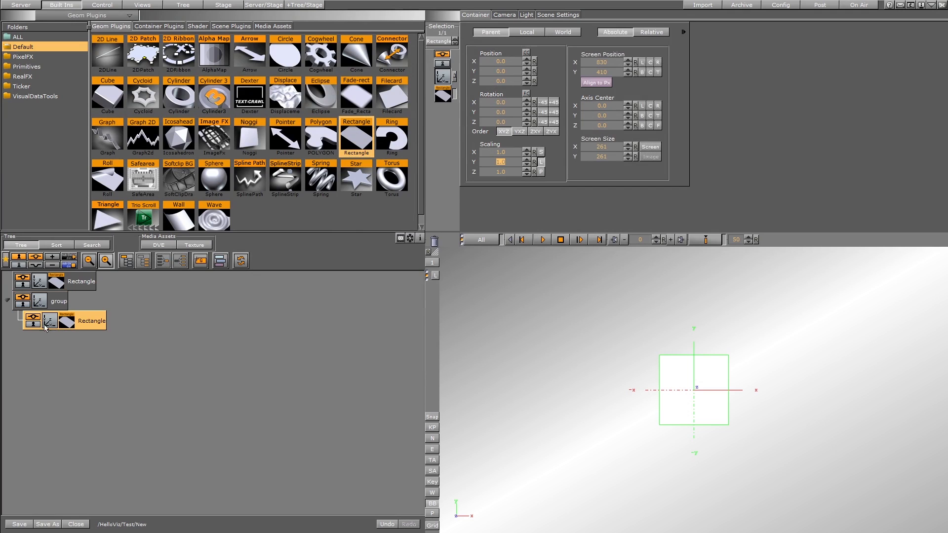
{"action": "left_click", "coordinate": [500, 162]}
{"action": "left_click_drag", "start_coordinate": [500, 167], "coordinate": [649, 164]}
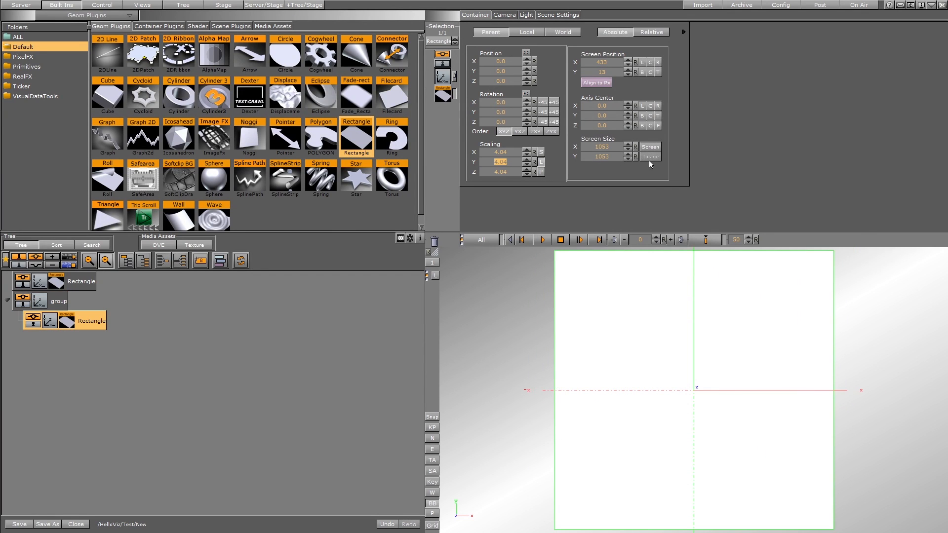
Step: Add a material to the rectangle in the group and set its Emission color using HSV with a V value of 26
{"action": "right_click", "coordinate": [89, 326]}
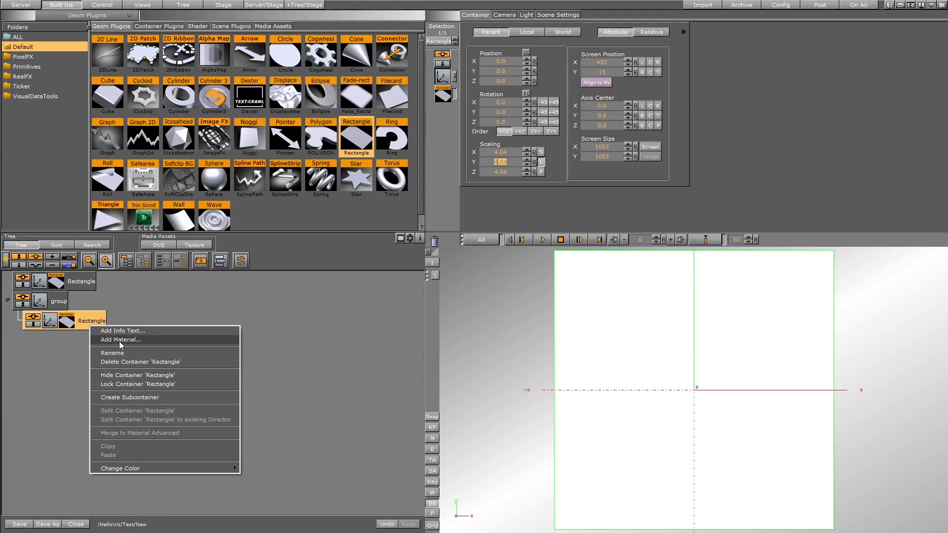
{"action": "left_click", "coordinate": [119, 341]}
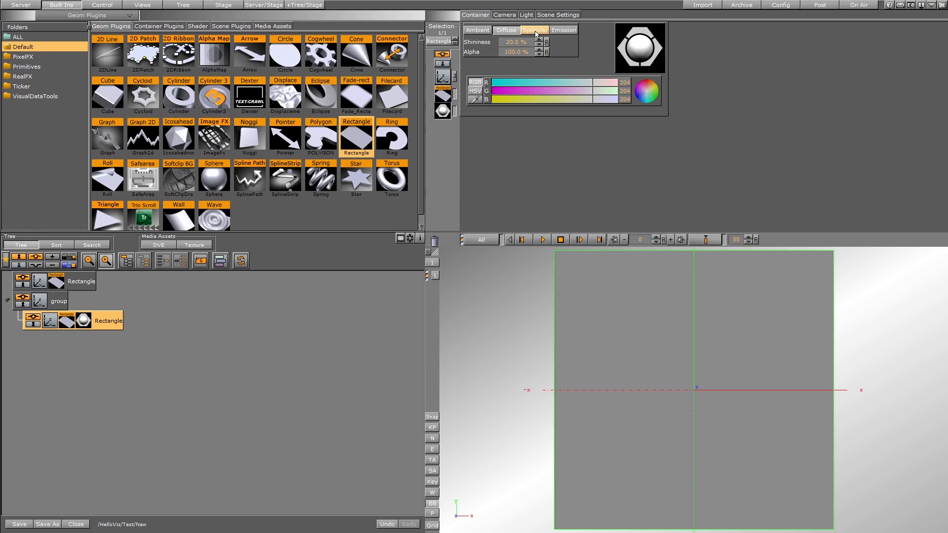
{"action": "left_click", "coordinate": [568, 30]}
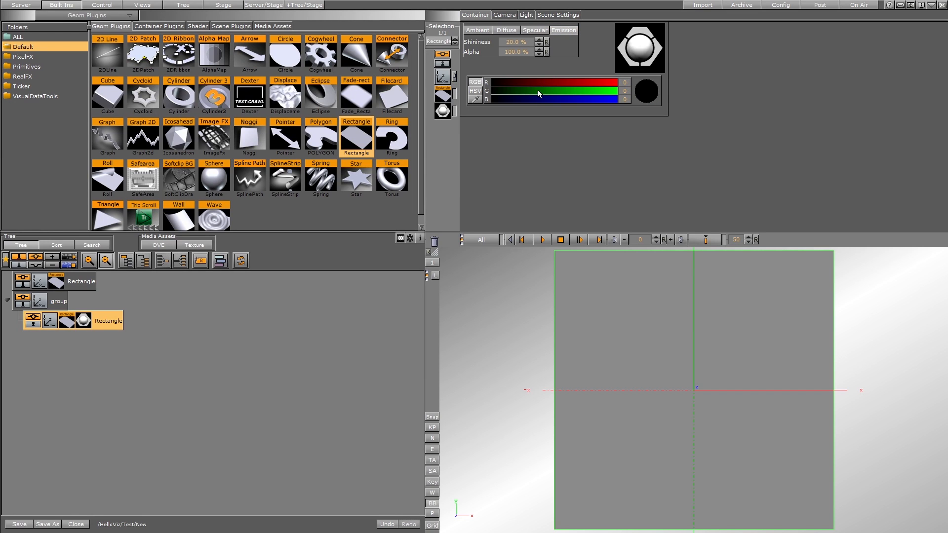
{"action": "left_click", "coordinate": [475, 91]}
{"action": "mouse_move", "coordinate": [534, 99]}
{"action": "left_mouse_down"}
{"action": "mouse_move", "coordinate": [543, 99]}
{"action": "mouse_move", "coordinate": [523, 99]}
{"action": "left_mouse_up"}
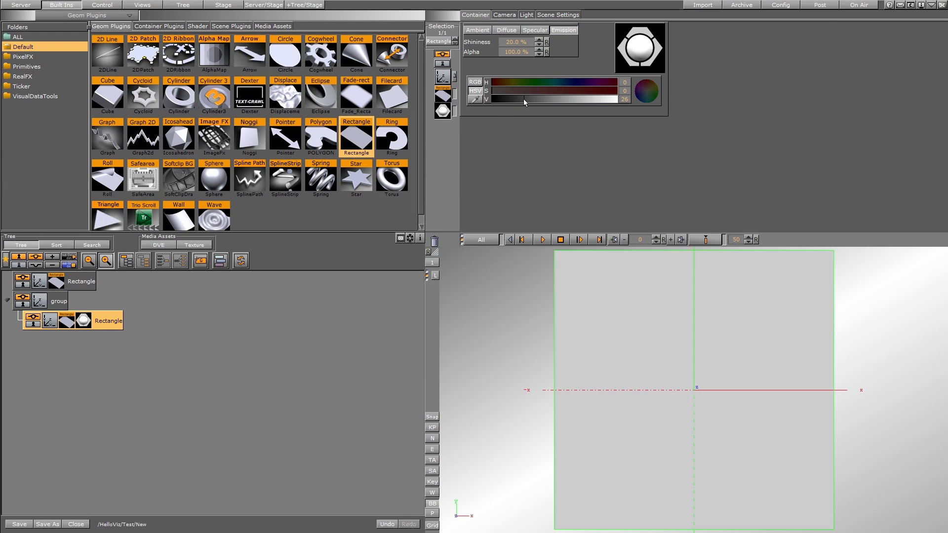
Step: Add a Cube container inside the group, below its rectangle
{"action": "left_click", "coordinate": [44, 296]}
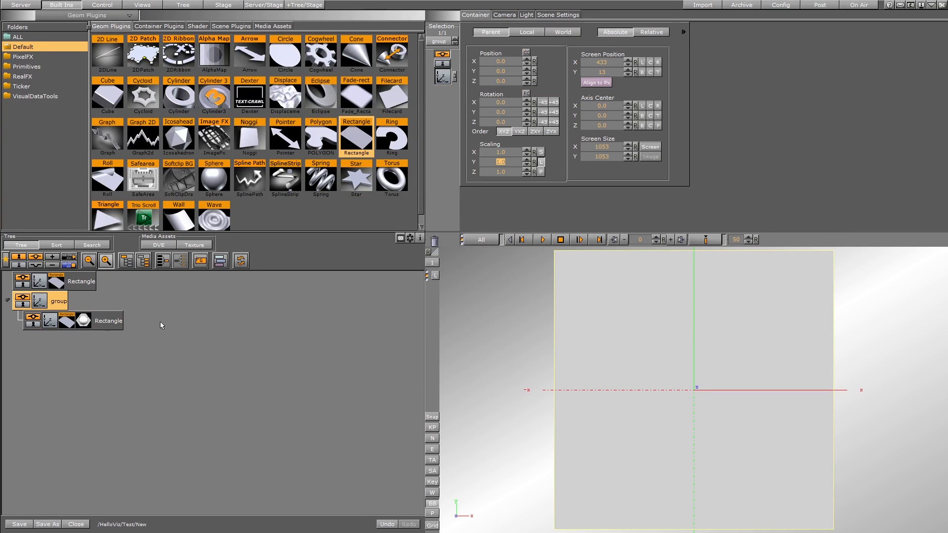
{"action": "left_click", "coordinate": [50, 322]}
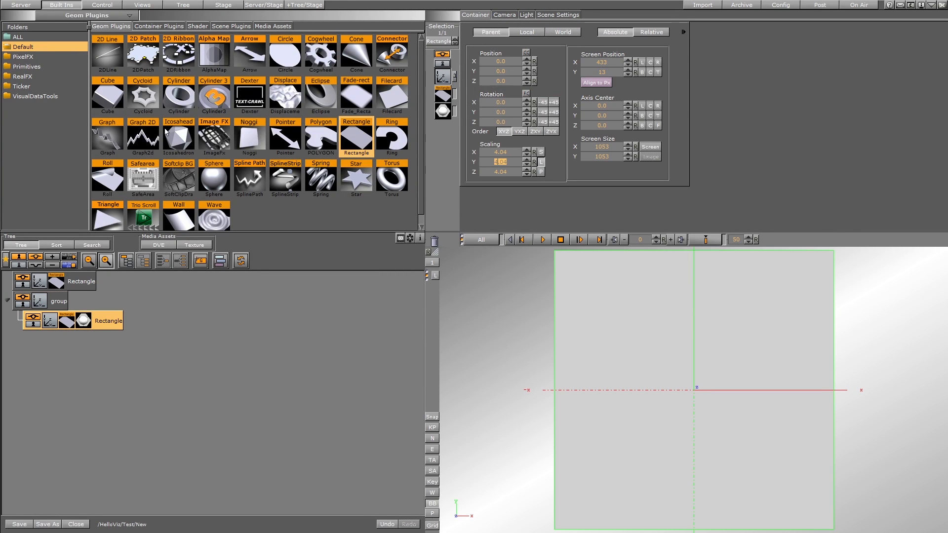
{"action": "left_click_drag", "start_coordinate": [112, 103], "coordinate": [48, 344]}
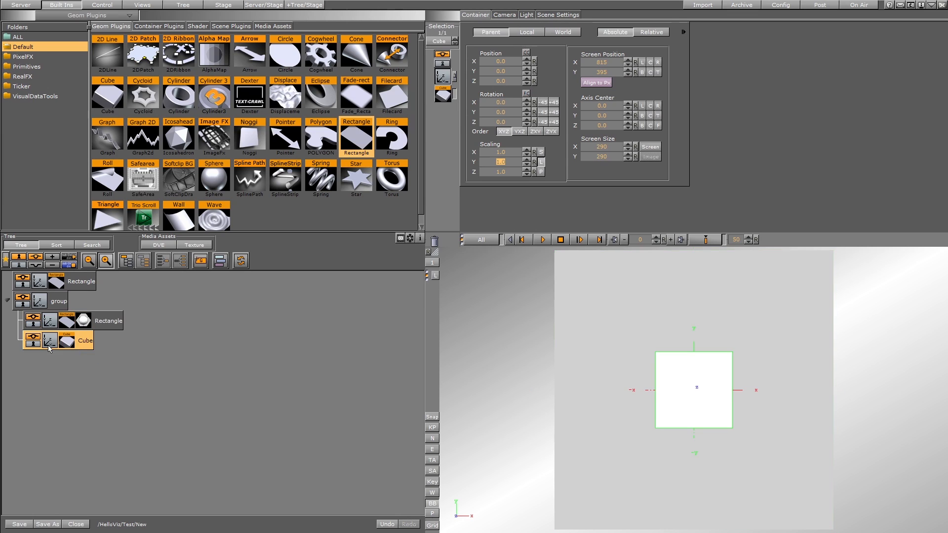
Step: Rename the group container as main
{"action": "left_click", "coordinate": [40, 301]}
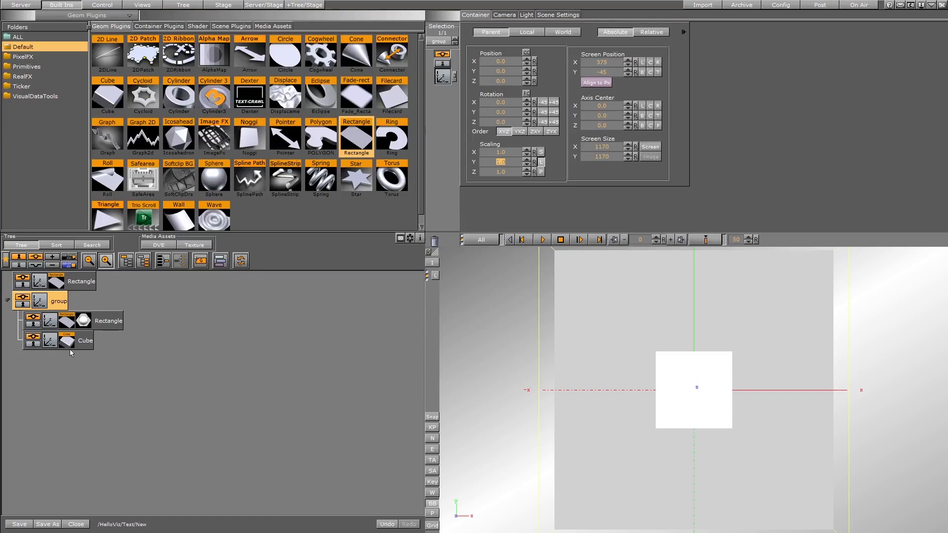
{"action": "double_click", "coordinate": [59, 301]}
{"action": "type", "text": "main"}
{"action": "key", "text": "Return"}
Step: Select the individual containers one by one and rotate the whole main container to -72 on the X axis
{"action": "left_click", "coordinate": [76, 281]}
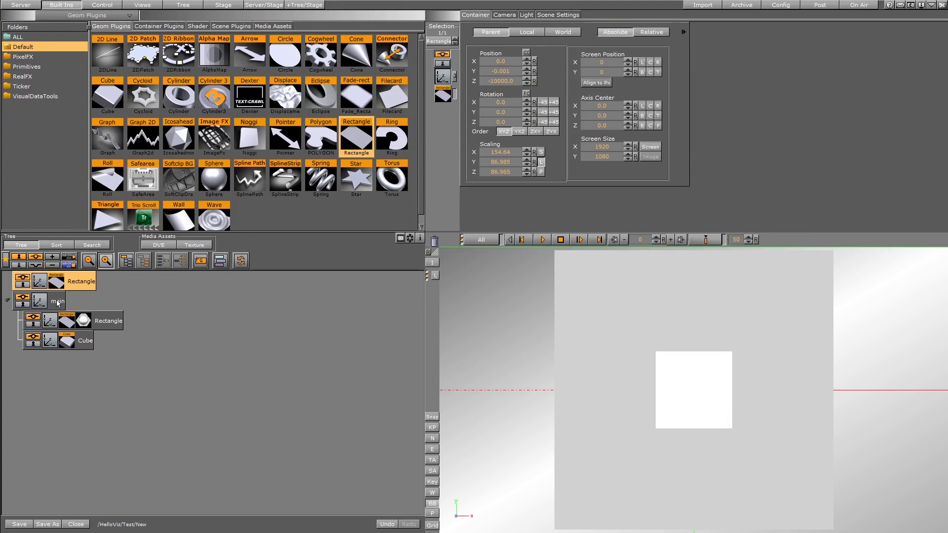
{"action": "left_click", "coordinate": [102, 321]}
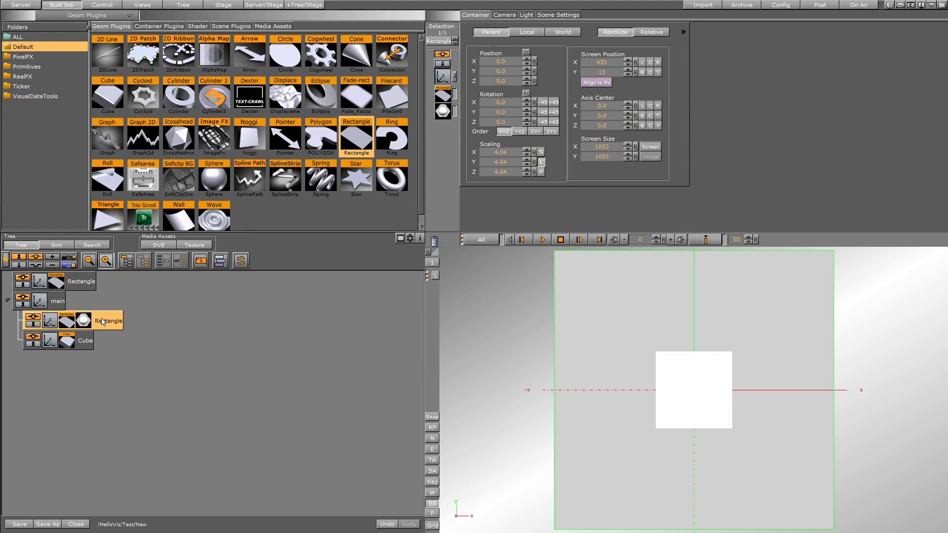
{"action": "left_click", "coordinate": [86, 343]}
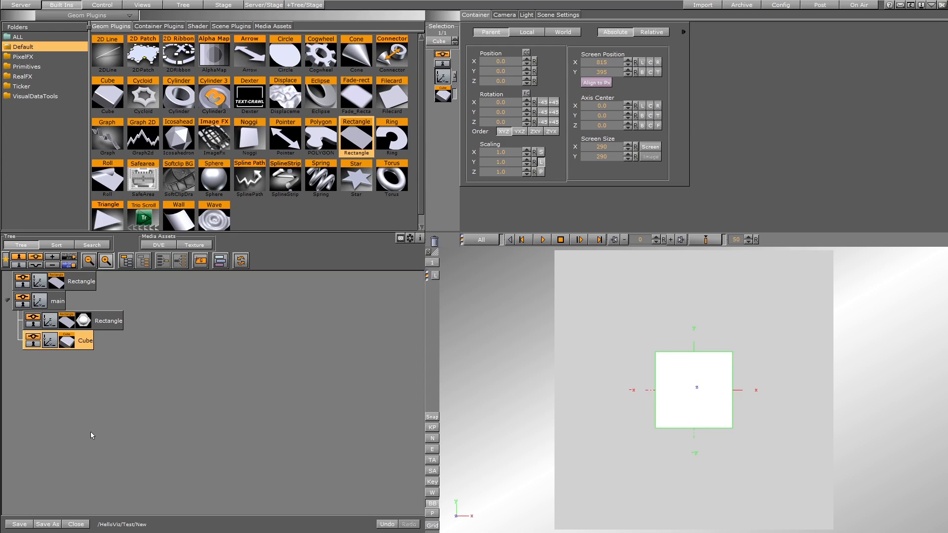
{"action": "left_click", "coordinate": [41, 303]}
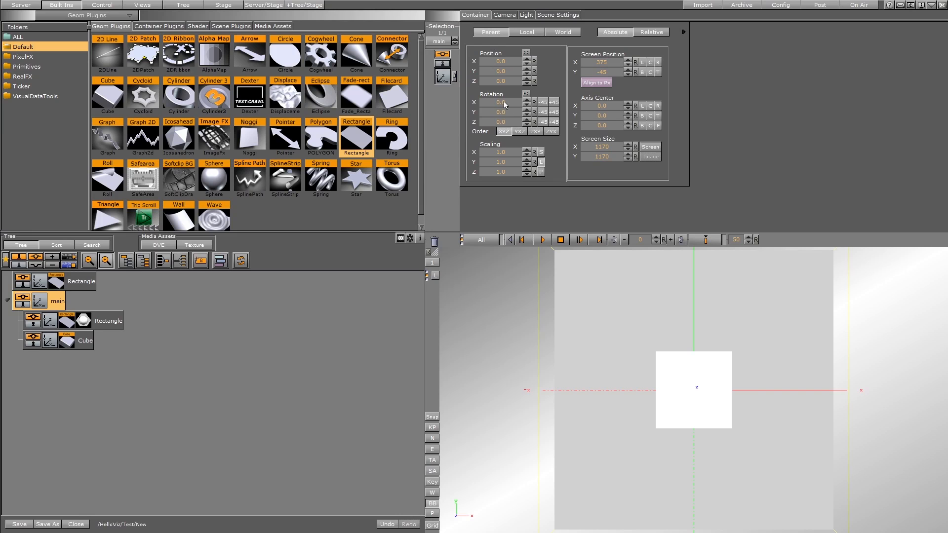
{"action": "left_click_drag", "start_coordinate": [504, 102], "coordinate": [467, 107]}
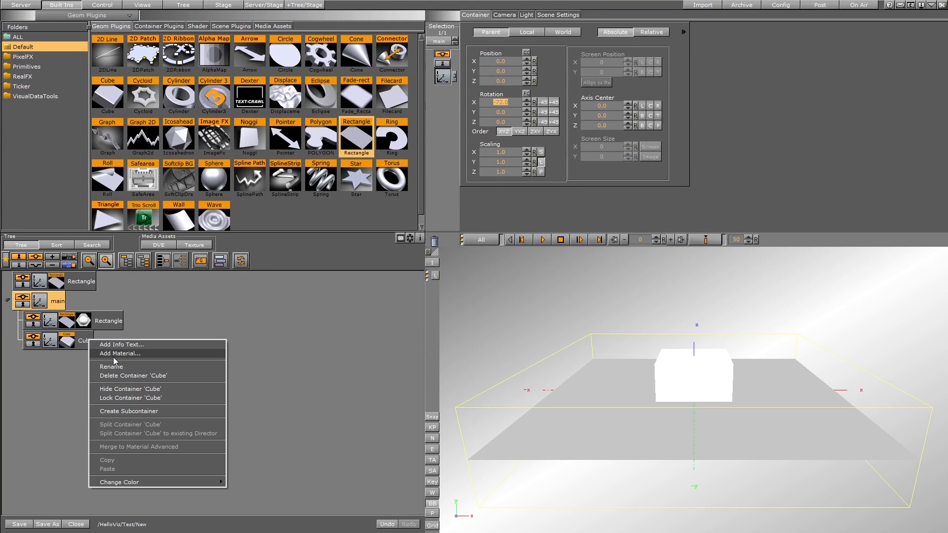
Step: Add a material to the cube and open the cube's transformation properties
{"action": "left_click", "coordinate": [106, 353]}
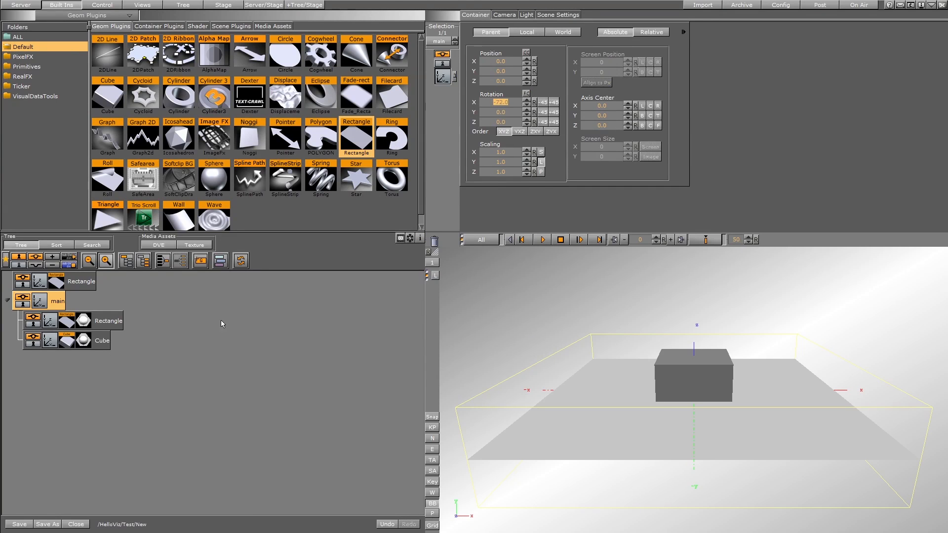
{"action": "left_click", "coordinate": [44, 345]}
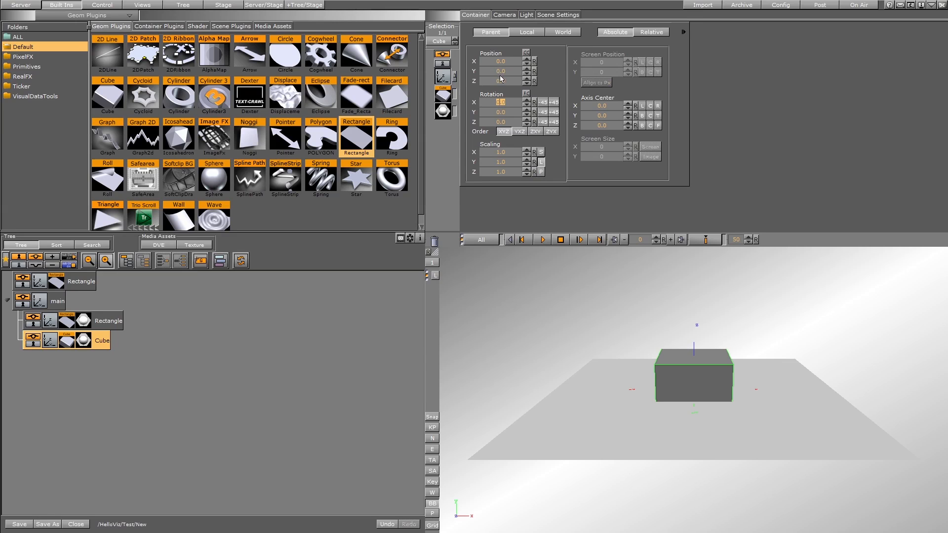
Step: Position the cube at Y -2 and Z 50, and set the main container's X rotation to -55 with no Y or Z rotation
{"action": "left_click_drag", "start_coordinate": [499, 72], "coordinate": [525, 92]}
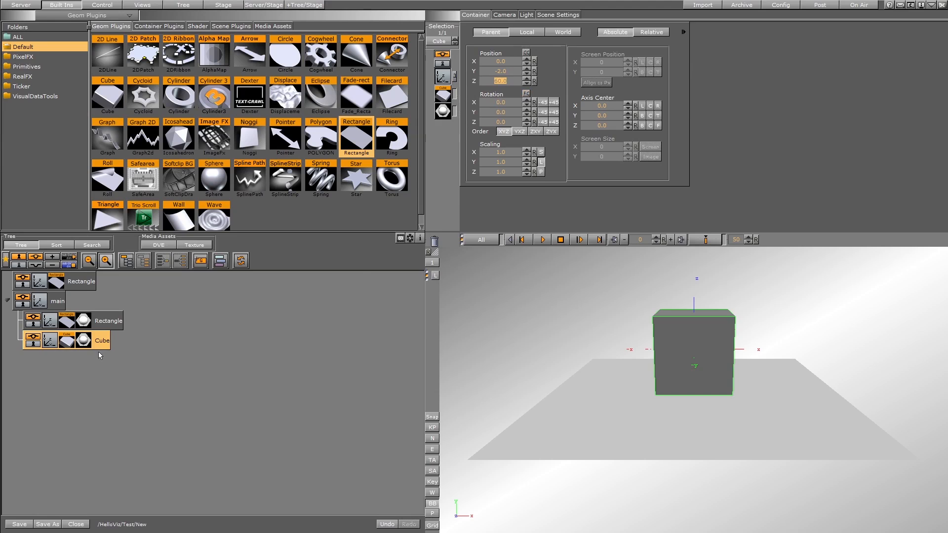
{"action": "left_click", "coordinate": [48, 302]}
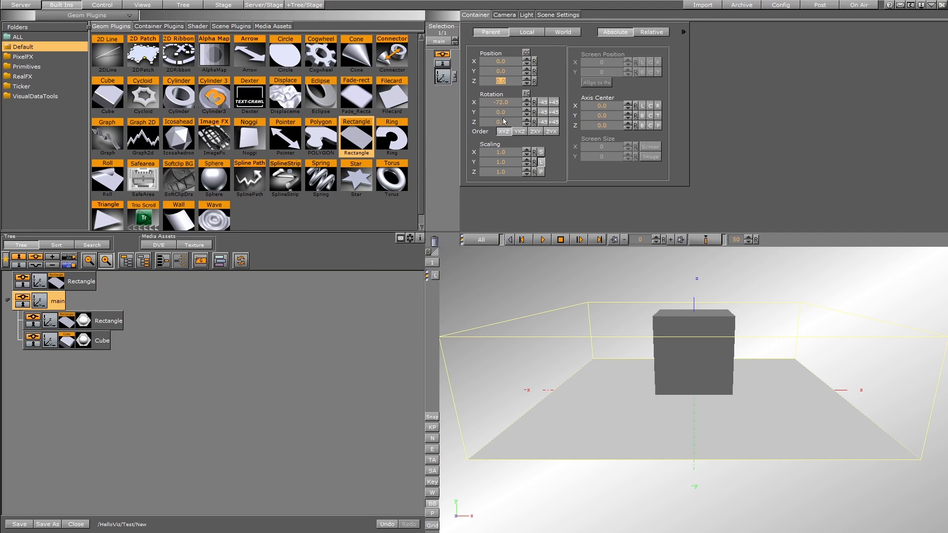
{"action": "mouse_move", "coordinate": [503, 112]}
{"action": "left_mouse_down"}
{"action": "mouse_move", "coordinate": [525, 117]}
{"action": "mouse_move", "coordinate": [486, 125]}
{"action": "mouse_move", "coordinate": [501, 125]}
{"action": "mouse_move", "coordinate": [511, 105]}
{"action": "left_mouse_up"}
{"action": "left_click", "coordinate": [533, 113]}
{"action": "left_click", "coordinate": [533, 122]}
{"action": "left_click", "coordinate": [533, 122]}
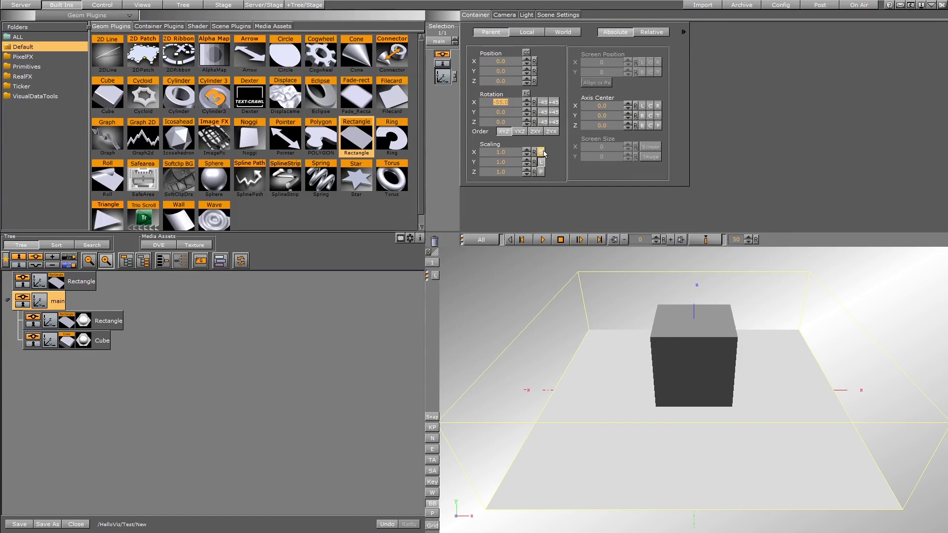
Step: Try scaling the main container separately to 1.45 on X and 1.04 on Y, and uniformly to 1.19 with locked axes
{"action": "left_click", "coordinate": [541, 173]}
{"action": "left_click", "coordinate": [541, 152]}
{"action": "left_click_drag", "start_coordinate": [502, 153], "coordinate": [523, 169]}
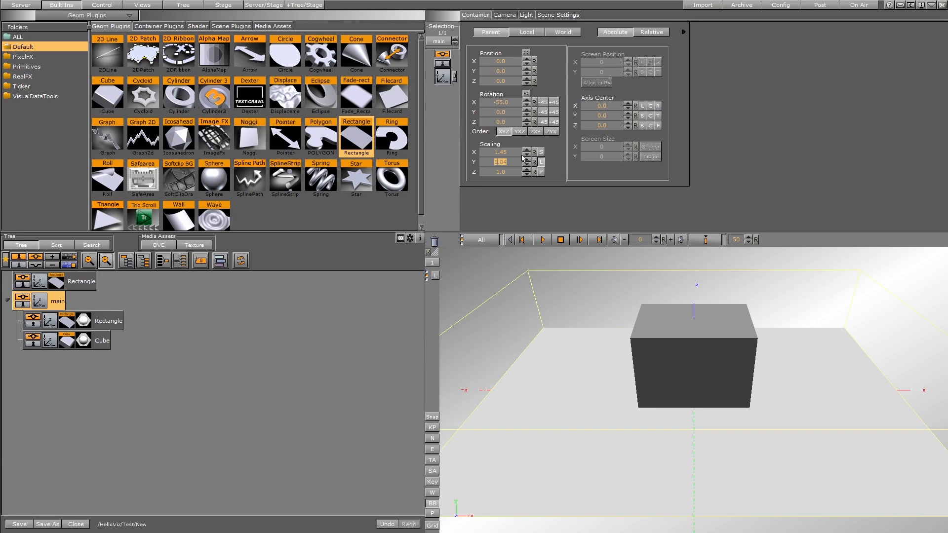
{"action": "mouse_move", "coordinate": [507, 164]}
{"action": "left_mouse_down"}
{"action": "mouse_move", "coordinate": [498, 166]}
{"action": "mouse_move", "coordinate": [528, 167]}
{"action": "mouse_move", "coordinate": [498, 170]}
{"action": "mouse_move", "coordinate": [514, 173]}
{"action": "left_mouse_up"}
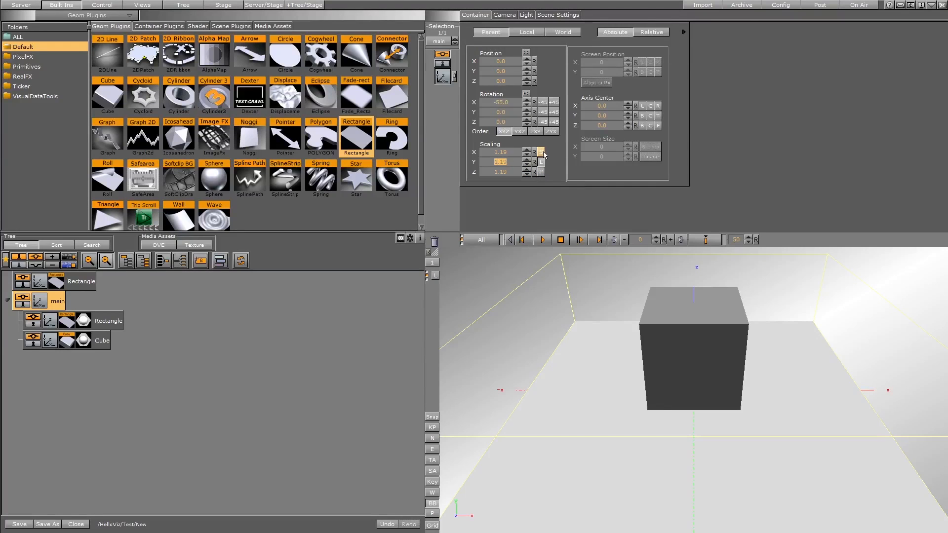
Step: Try single and proportional scaling on the main container, finishing with locked scaling of 1.07 on all axes
{"action": "left_click_drag", "start_coordinate": [526, 154], "coordinate": [488, 162]}
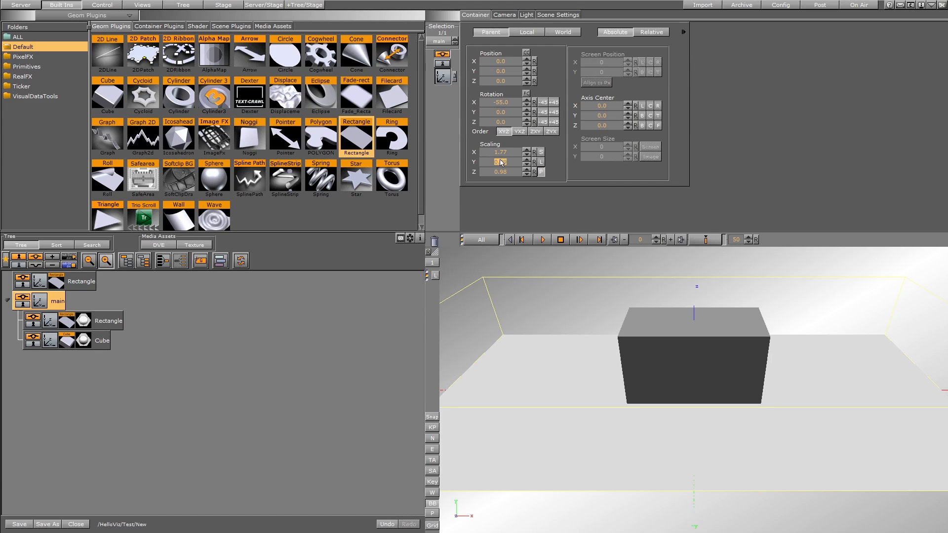
{"action": "mouse_move", "coordinate": [501, 162]}
{"action": "left_mouse_down"}
{"action": "mouse_move", "coordinate": [491, 165]}
{"action": "mouse_move", "coordinate": [508, 166]}
{"action": "mouse_move", "coordinate": [488, 172]}
{"action": "left_mouse_up"}
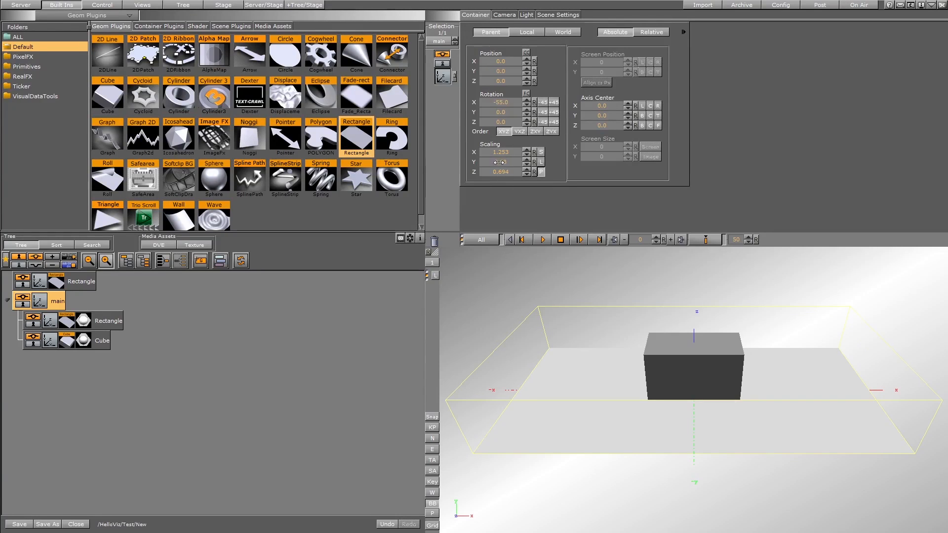
{"action": "mouse_move", "coordinate": [502, 166]}
{"action": "left_mouse_down"}
{"action": "mouse_move", "coordinate": [494, 166]}
{"action": "mouse_move", "coordinate": [513, 166]}
{"action": "left_mouse_up"}
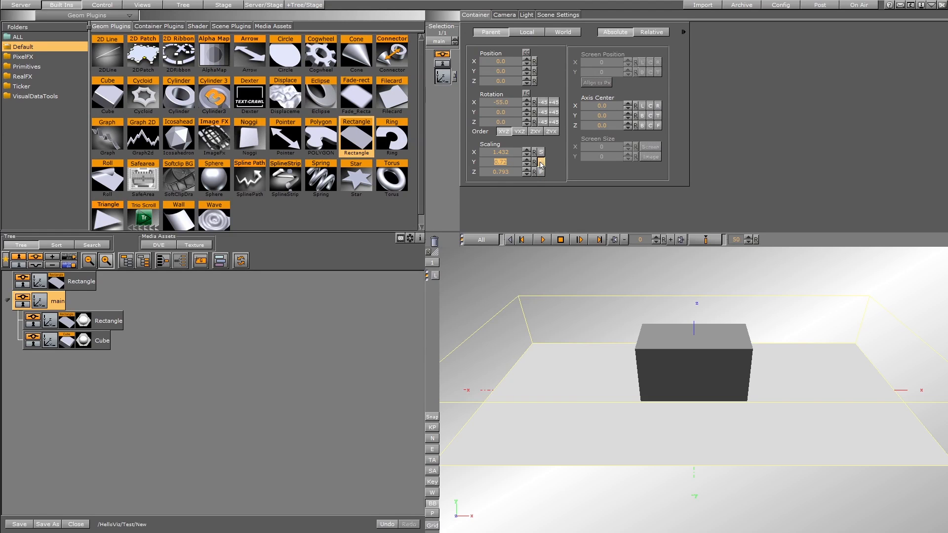
{"action": "left_click_drag", "start_coordinate": [507, 163], "coordinate": [519, 162]}
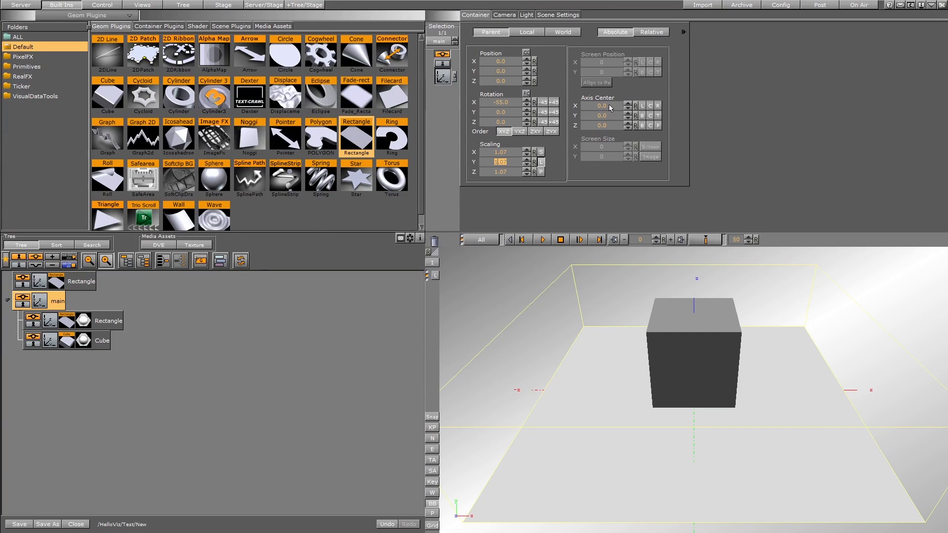
Step: Try shifting the main container's axis center to X -63, Y -125 and Z 2 while rotating the container about Z
{"action": "left_click_drag", "start_coordinate": [611, 107], "coordinate": [512, 157]}
{"action": "mouse_move", "coordinate": [499, 124]}
{"action": "left_mouse_down"}
{"action": "mouse_move", "coordinate": [481, 127]}
{"action": "mouse_move", "coordinate": [500, 131]}
{"action": "left_mouse_up"}
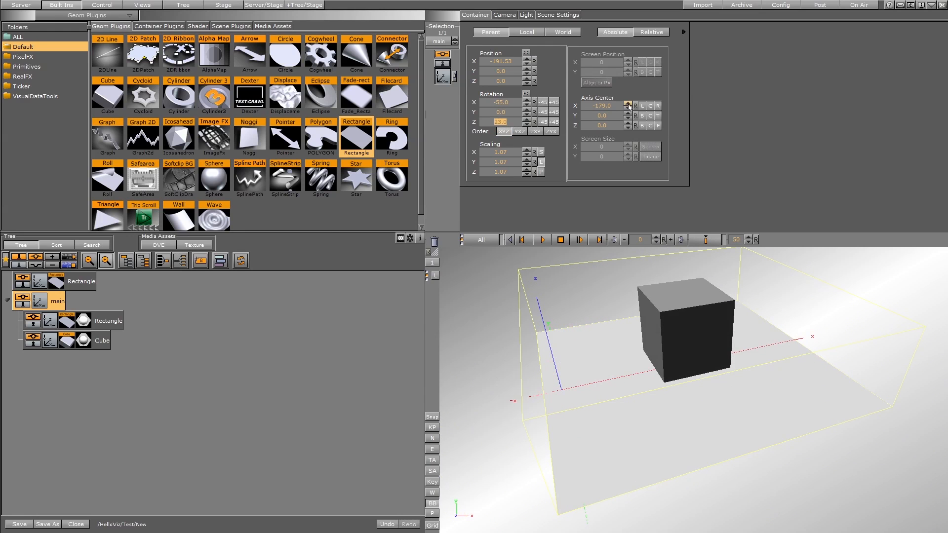
{"action": "left_click", "coordinate": [602, 116]}
{"action": "left_click_drag", "start_coordinate": [599, 116], "coordinate": [516, 132]}
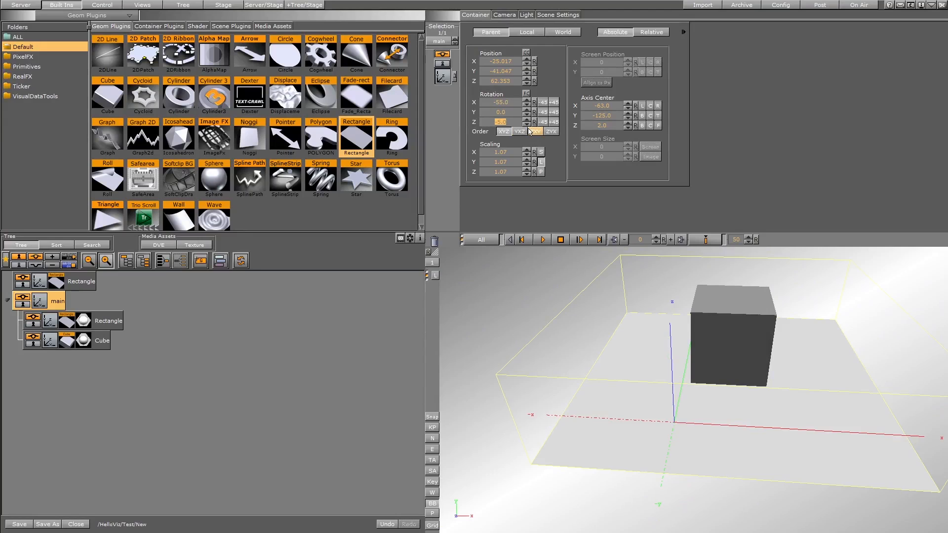
Step: Reset the main container's rotation, choose the ZXY rotation order, and test it with X and Z rotations before resetting them
{"action": "left_click", "coordinate": [534, 102]}
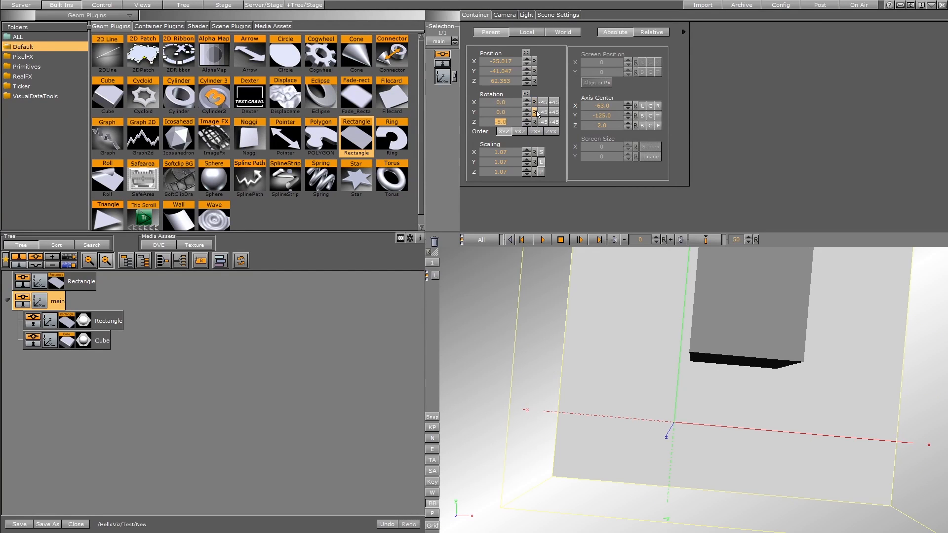
{"action": "left_click", "coordinate": [534, 122]}
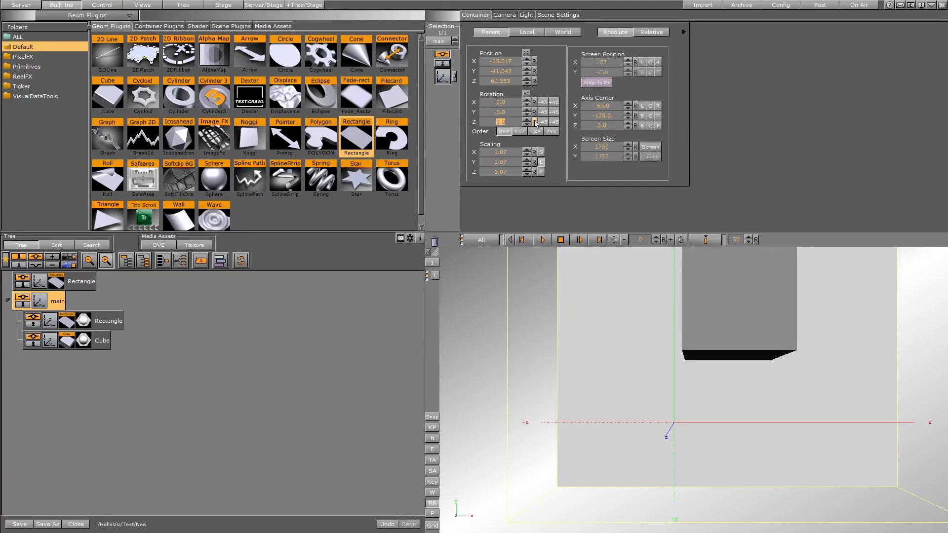
{"action": "left_click", "coordinate": [535, 132]}
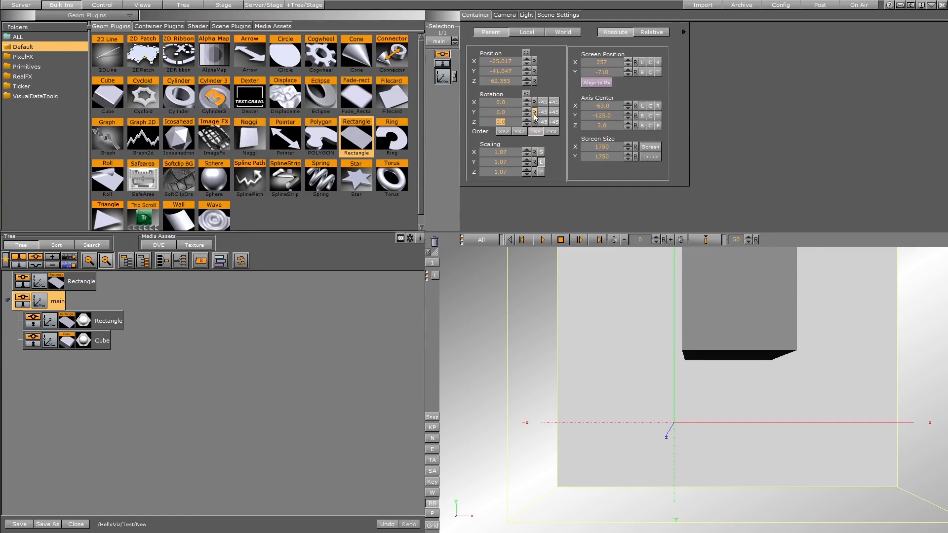
{"action": "left_click_drag", "start_coordinate": [502, 122], "coordinate": [460, 113]}
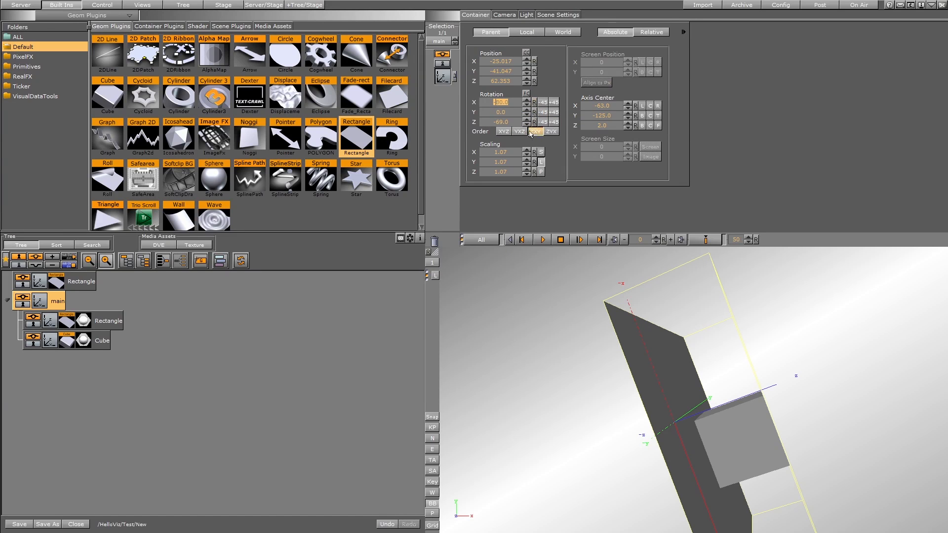
{"action": "left_click", "coordinate": [534, 104]}
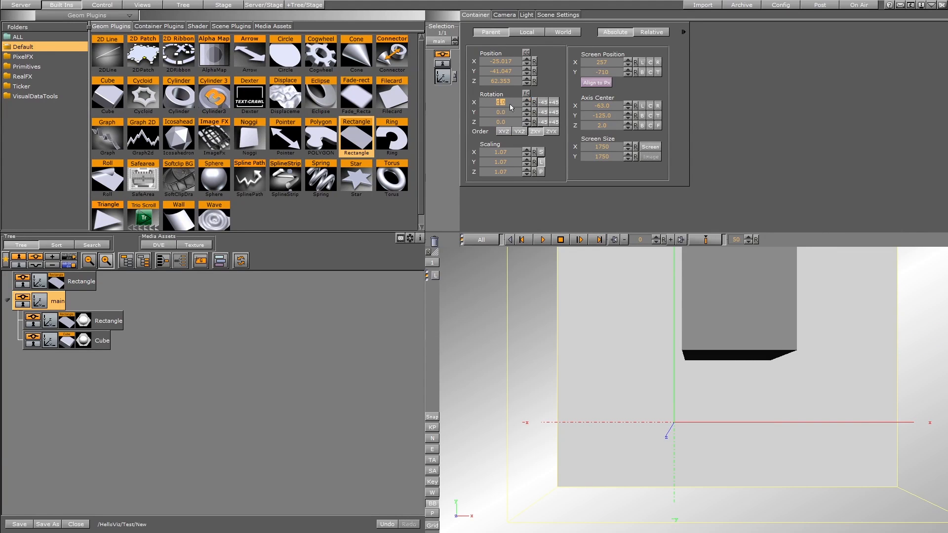
Step: Reset the main container's axis center, rotate the container to -45 on X, and adjust its position and tilt
{"action": "left_click", "coordinate": [635, 116]}
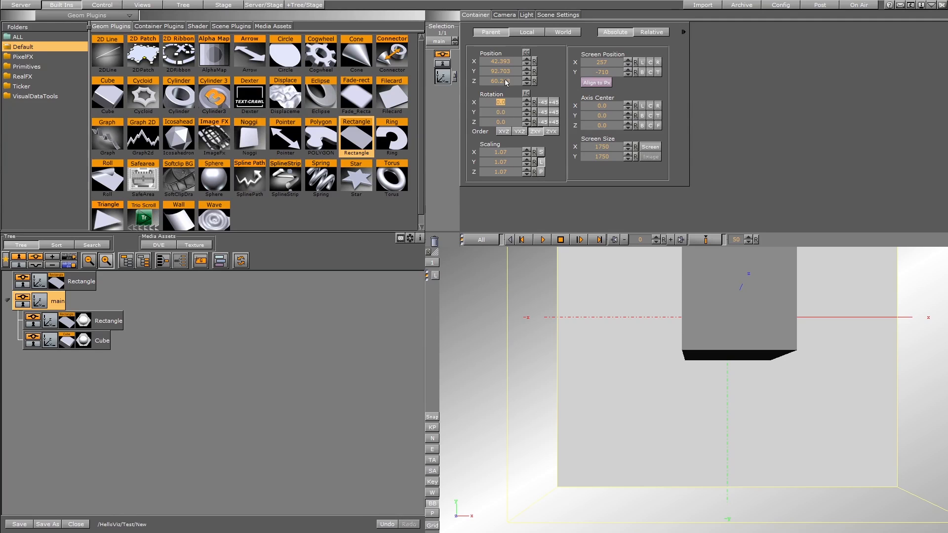
{"action": "type", "text": "-45"}
{"action": "key", "text": "Return"}
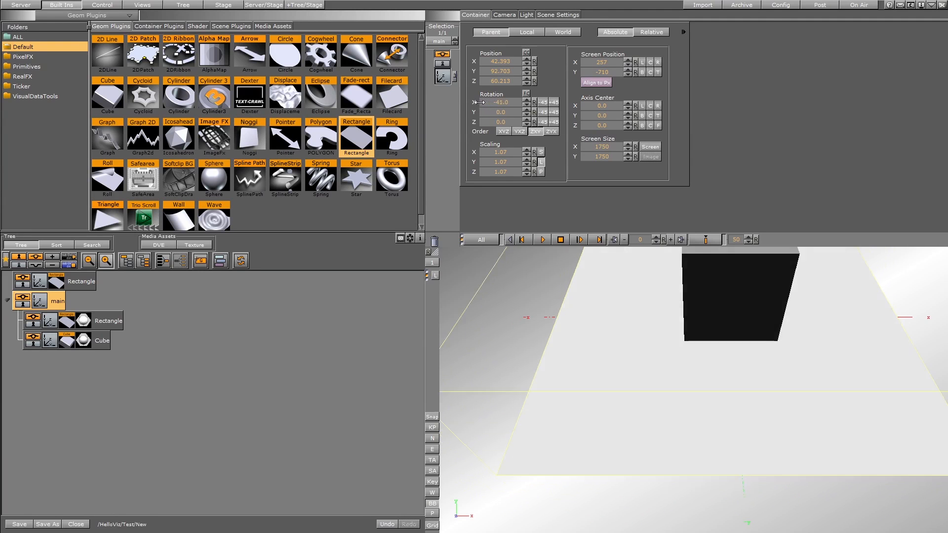
{"action": "mouse_move", "coordinate": [511, 74]}
{"action": "left_mouse_down"}
{"action": "mouse_move", "coordinate": [505, 79]}
{"action": "mouse_move", "coordinate": [506, 61]}
{"action": "left_mouse_up"}
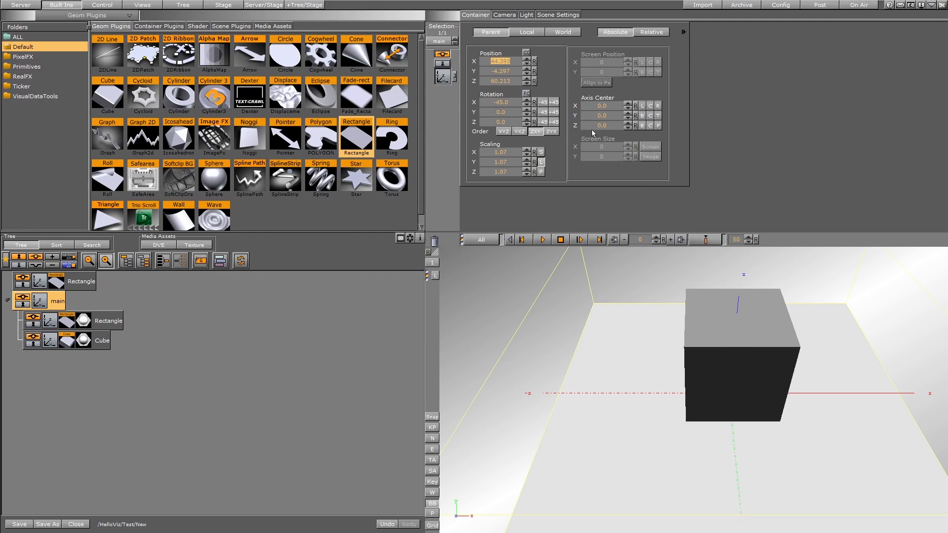
{"action": "left_click_drag", "start_coordinate": [494, 62], "coordinate": [732, 150]}
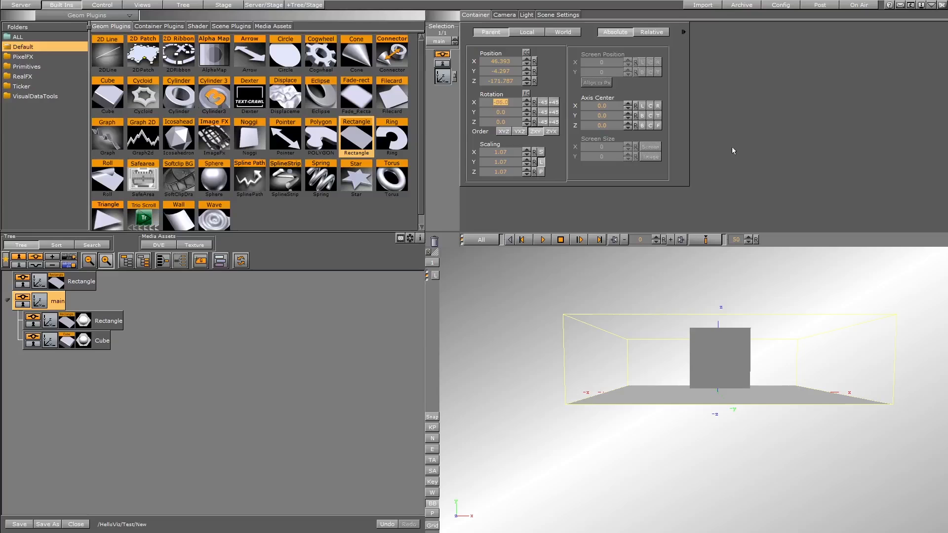
Step: Set the main container's axis center to Y -202 and Z 55 and its X rotation to -51
{"action": "left_click", "coordinate": [652, 117]}
{"action": "left_click", "coordinate": [642, 116]}
{"action": "left_click_drag", "start_coordinate": [500, 103], "coordinate": [519, 103]}
Step: Try moving the main container along Y, and reset its position to zero on all axes
{"action": "left_click_drag", "start_coordinate": [501, 72], "coordinate": [434, 101]}
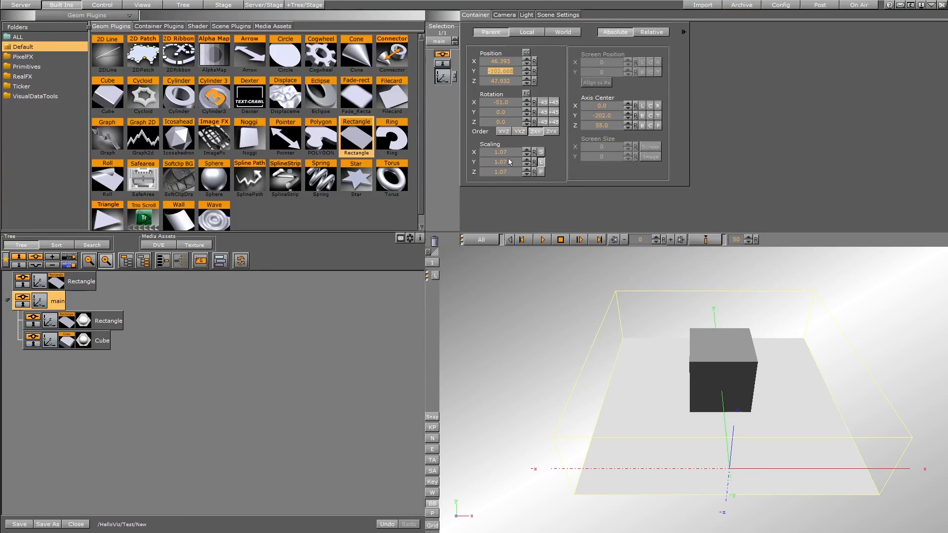
{"action": "left_click", "coordinate": [534, 71]}
{"action": "left_click", "coordinate": [534, 62]}
{"action": "left_click", "coordinate": [535, 81]}
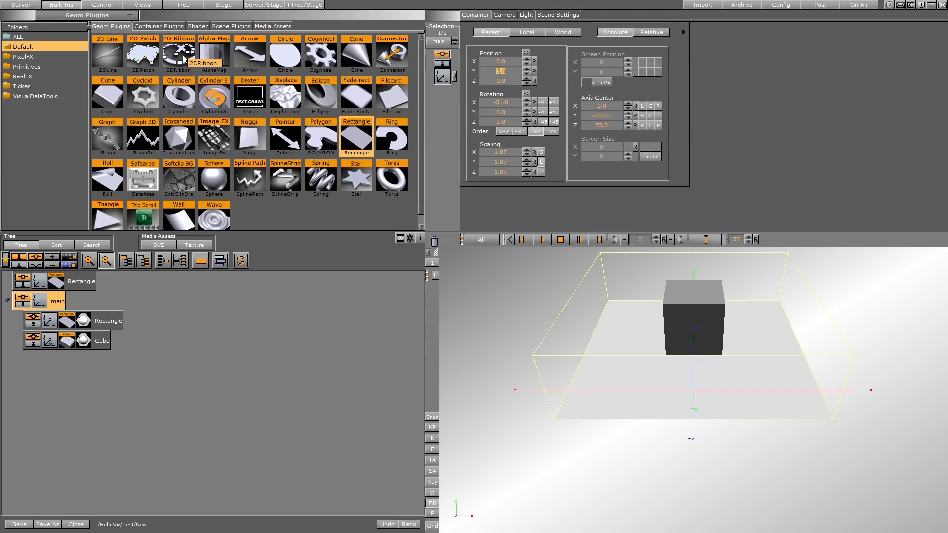
Step: Add a 2D Ribbon container inside main, place it below the Cube, and switch on its Interactive Mode
{"action": "mouse_move", "coordinate": [181, 59]}
{"action": "left_mouse_down"}
{"action": "mouse_move", "coordinate": [195, 61]}
{"action": "mouse_move", "coordinate": [274, 210]}
{"action": "mouse_move", "coordinate": [23, 303]}
{"action": "mouse_move", "coordinate": [83, 309]}
{"action": "left_mouse_up"}
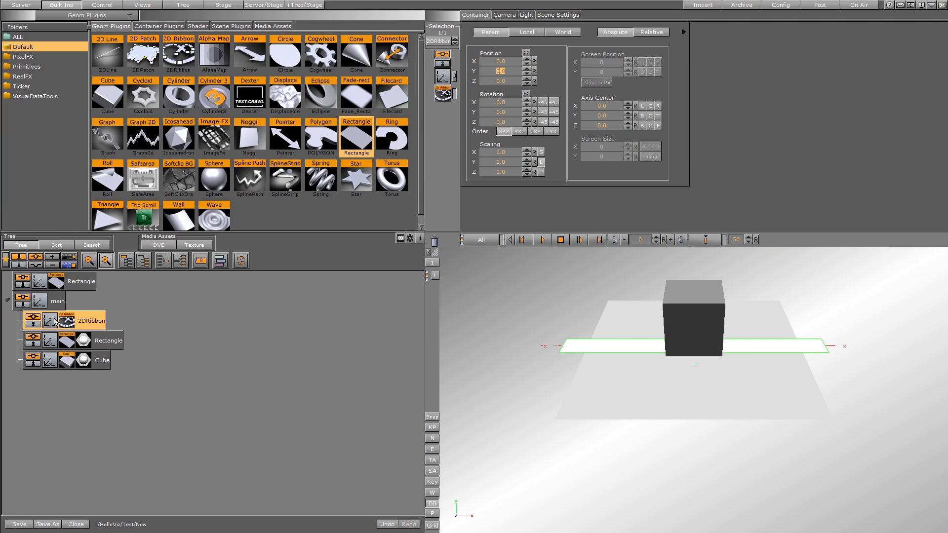
{"action": "left_click_drag", "start_coordinate": [95, 323], "coordinate": [76, 378]}
{"action": "left_click", "coordinate": [69, 363]}
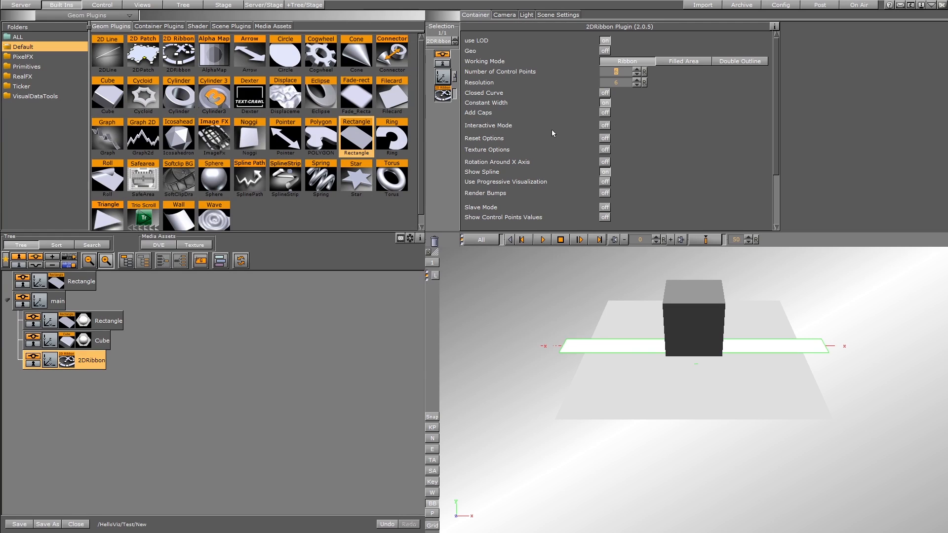
{"action": "left_click", "coordinate": [604, 125]}
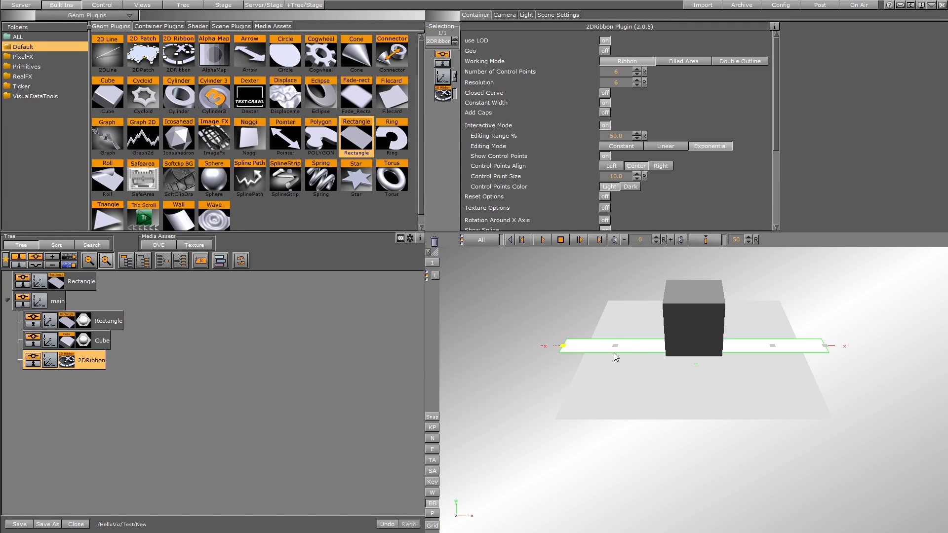
Step: Move the ribbon in front of the floor rectangle and shape it into a wave by repositioning its control points
{"action": "left_click_drag", "start_coordinate": [617, 346], "coordinate": [635, 360]}
{"action": "left_click_drag", "start_coordinate": [567, 376], "coordinate": [540, 456]}
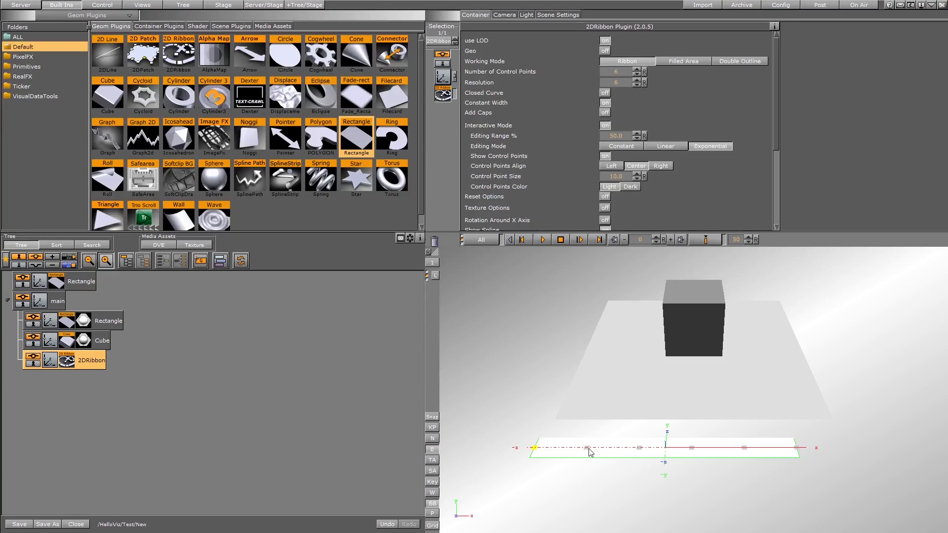
{"action": "left_click_drag", "start_coordinate": [588, 448], "coordinate": [593, 475]}
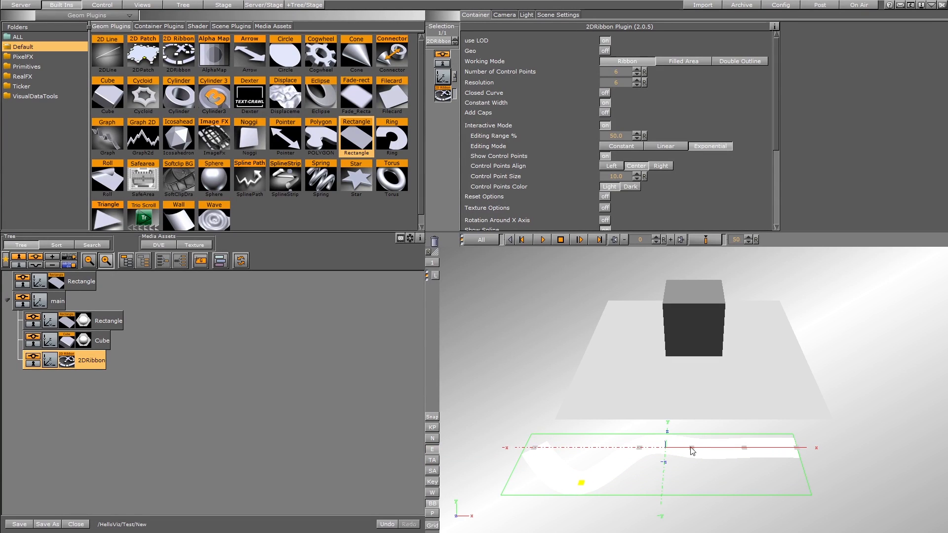
{"action": "left_click_drag", "start_coordinate": [691, 448], "coordinate": [692, 428]}
{"action": "left_click_drag", "start_coordinate": [743, 449], "coordinate": [738, 472]}
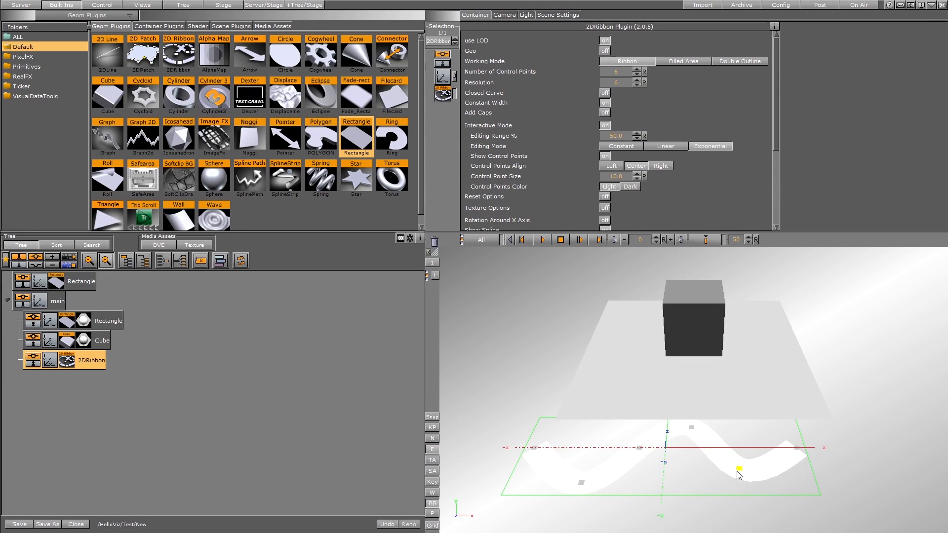
{"action": "left_click_drag", "start_coordinate": [795, 447], "coordinate": [860, 441]}
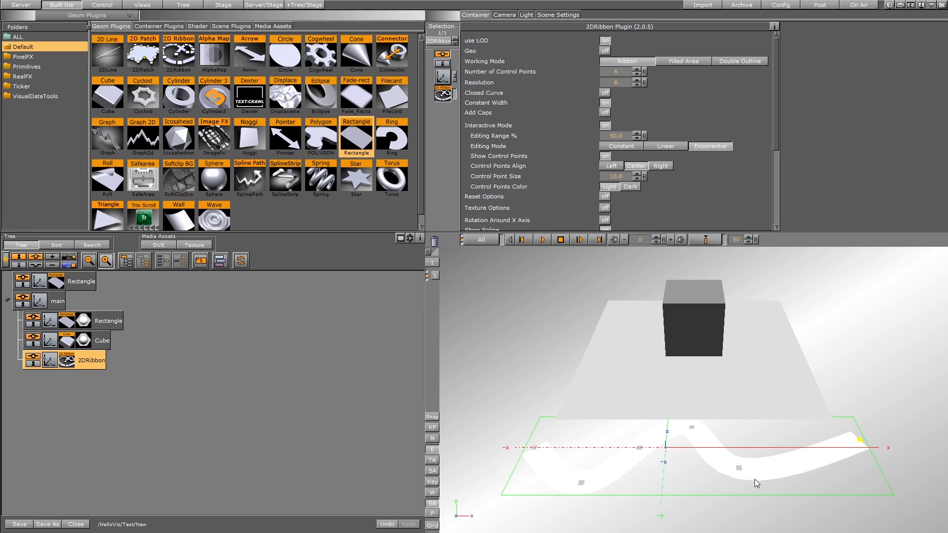
{"action": "left_click_drag", "start_coordinate": [738, 468], "coordinate": [770, 476]}
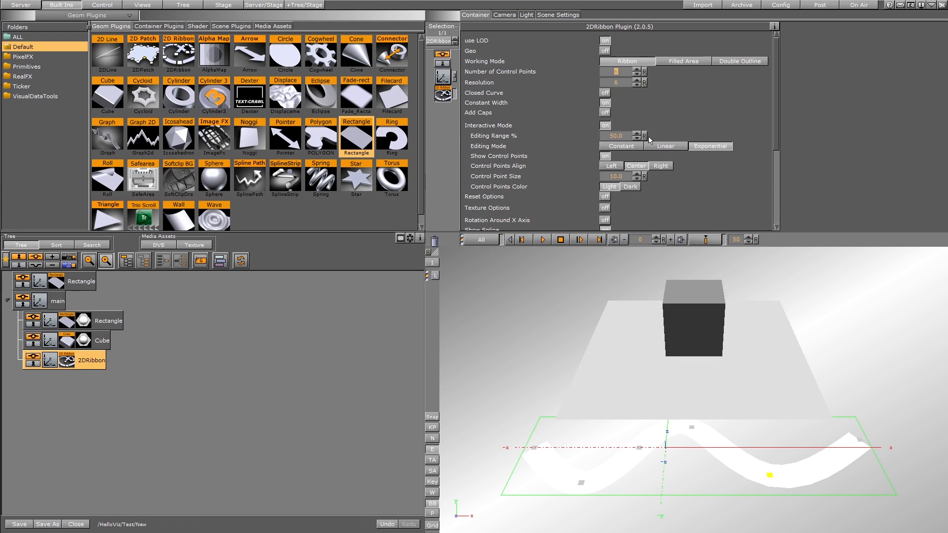
Step: Look through the ribbon's plugin settings and delete the 2DRibbon container from the scene tree
{"action": "scroll", "coordinate": [770, 144], "scroll_direction": "down", "scroll_amount": 5}
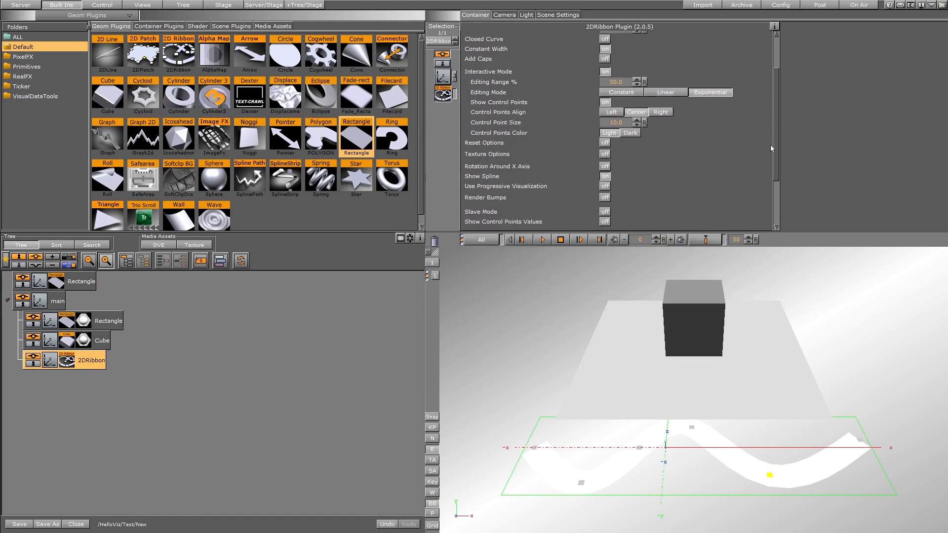
{"action": "scroll", "coordinate": [767, 159], "scroll_direction": "up", "scroll_amount": 5}
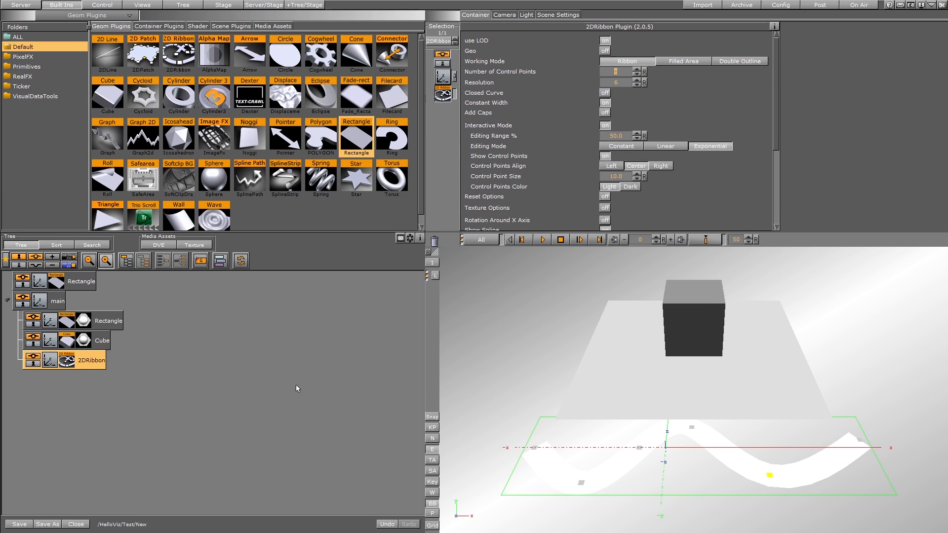
{"action": "left_click_drag", "start_coordinate": [98, 365], "coordinate": [435, 241]}
Step: Center the main container's axis on Y and set the container's Y position to 63.021
{"action": "left_click", "coordinate": [55, 301]}
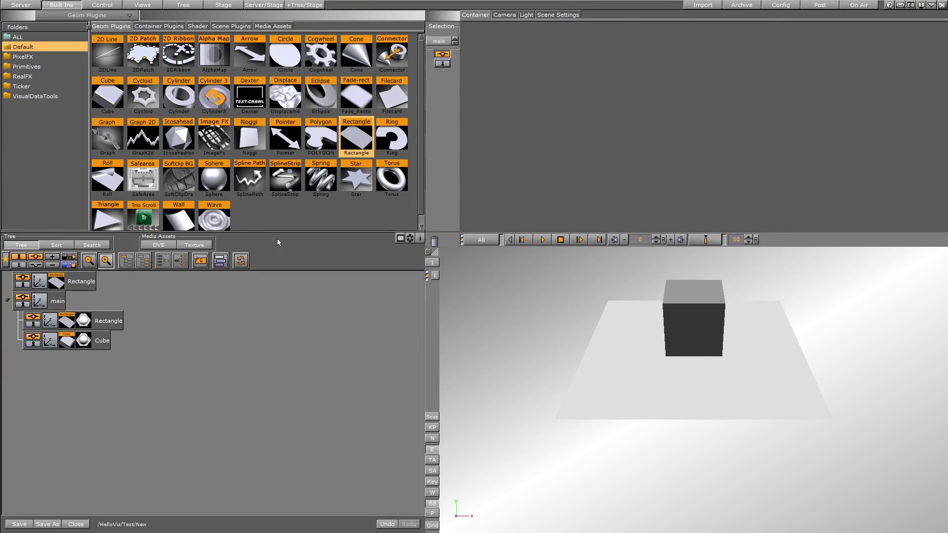
{"action": "left_click", "coordinate": [651, 115]}
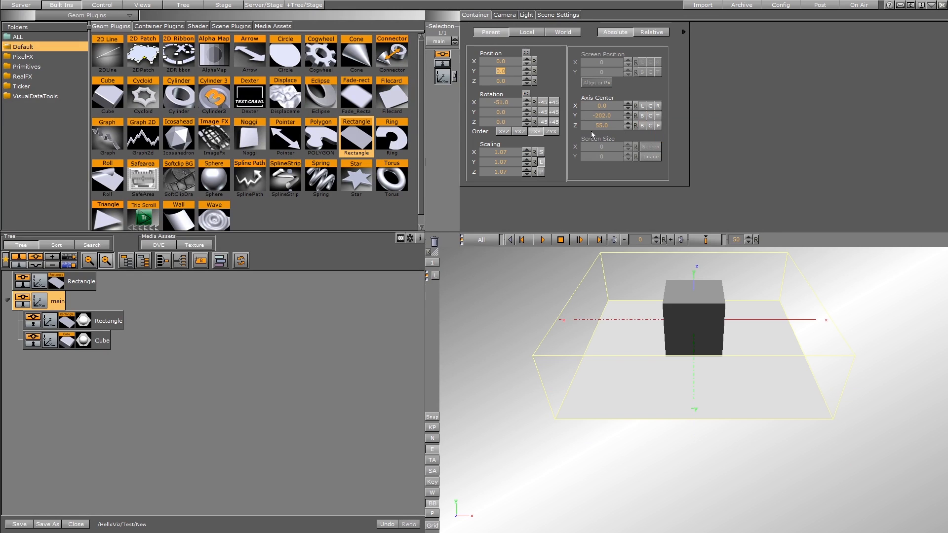
{"action": "left_click_drag", "start_coordinate": [497, 73], "coordinate": [326, 131]}
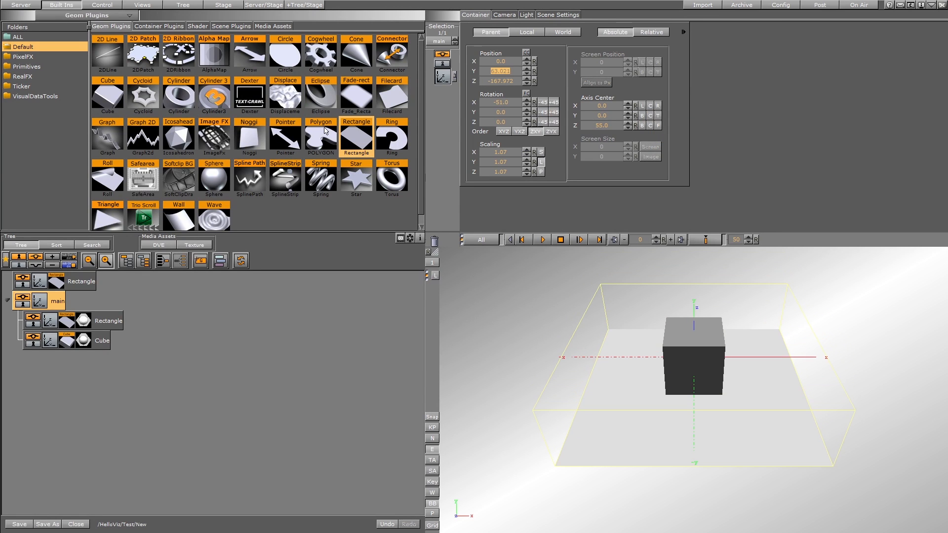
Step: Add an Arrow inside main, set its position to X -15.0, Y -155.0, Z 156.0, and center its axis on X
{"action": "left_click_drag", "start_coordinate": [250, 55], "coordinate": [27, 392]}
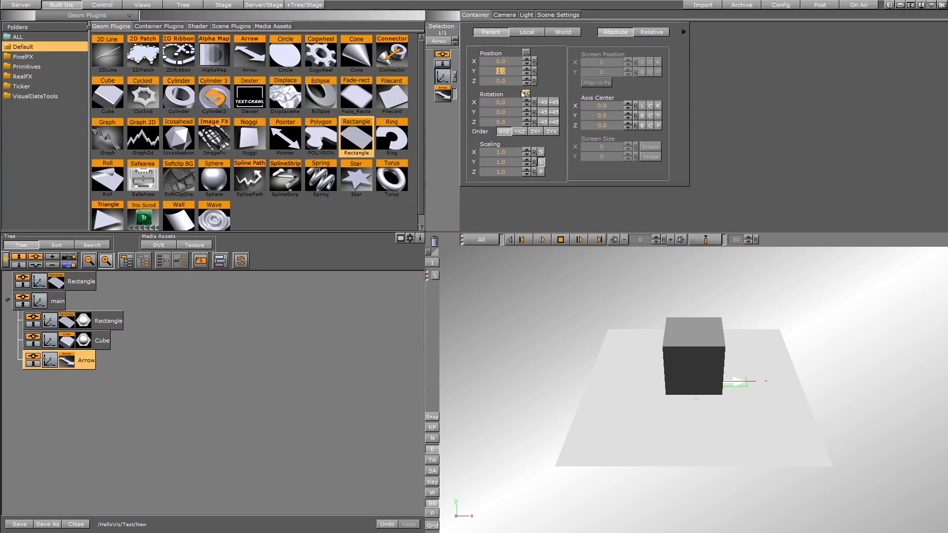
{"action": "left_click_drag", "start_coordinate": [501, 81], "coordinate": [555, 96]}
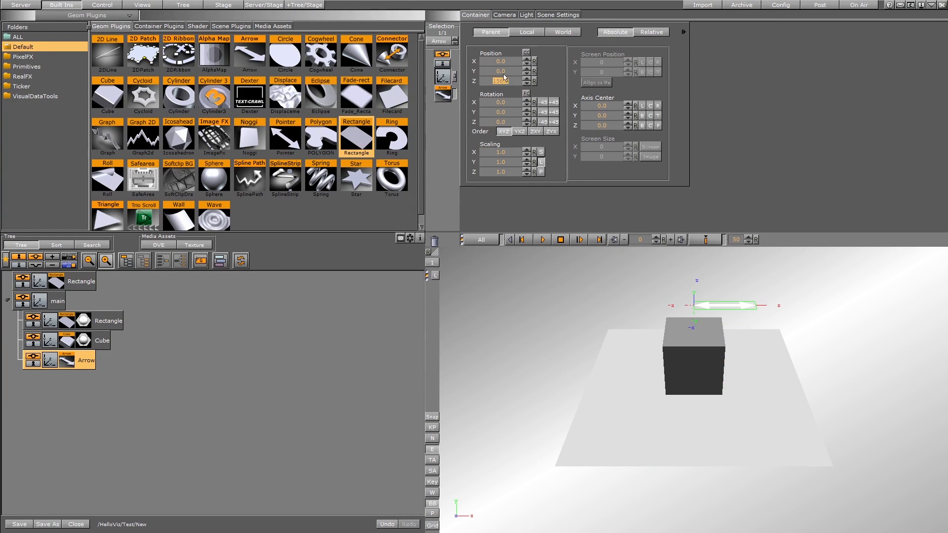
{"action": "left_click_drag", "start_coordinate": [501, 73], "coordinate": [461, 89]}
{"action": "mouse_move", "coordinate": [500, 64]}
{"action": "left_mouse_down"}
{"action": "mouse_move", "coordinate": [469, 66]}
{"action": "mouse_move", "coordinate": [546, 75]}
{"action": "mouse_move", "coordinate": [511, 74]}
{"action": "left_mouse_up"}
{"action": "left_click", "coordinate": [650, 106]}
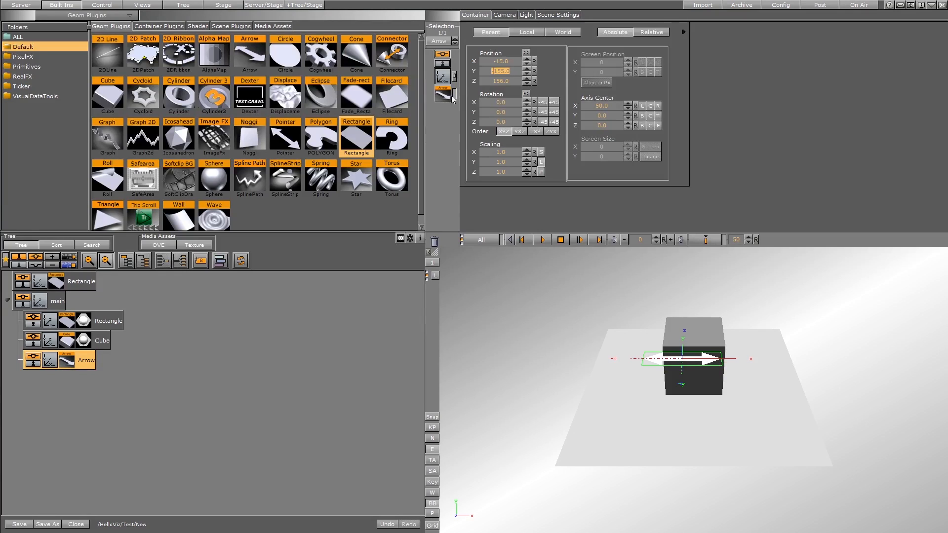
Step: Lengthen the arrow by setting Point 2 x of its geometry to 145.8
{"action": "left_click", "coordinate": [451, 97]}
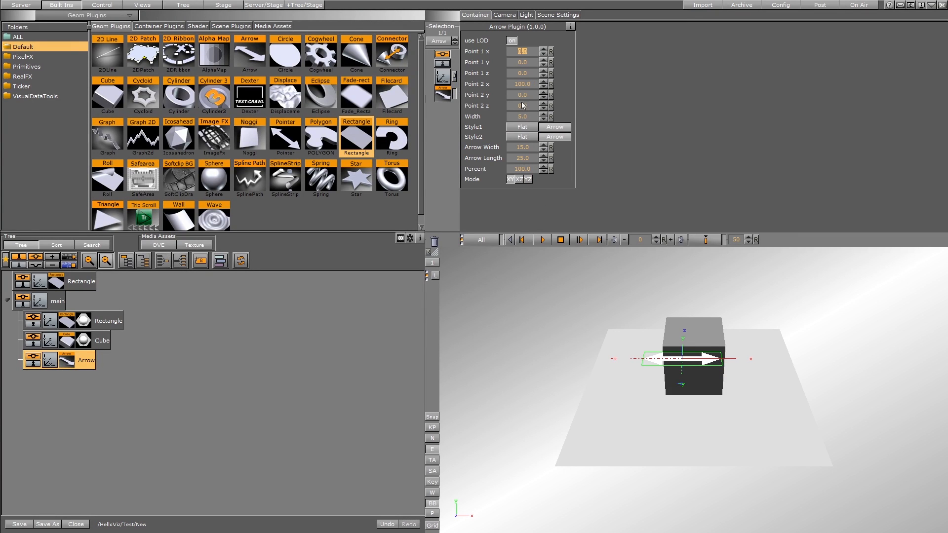
{"action": "left_click_drag", "start_coordinate": [526, 84], "coordinate": [18, 71]}
{"action": "left_click", "coordinate": [523, 84]}
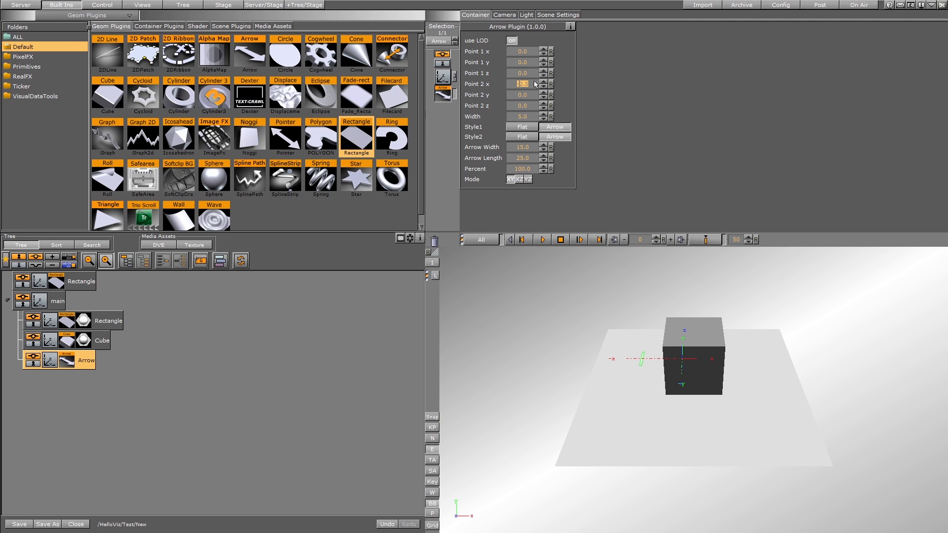
{"action": "type", "text": "0"}
{"action": "left_click_drag", "start_coordinate": [526, 85], "coordinate": [924, 156]}
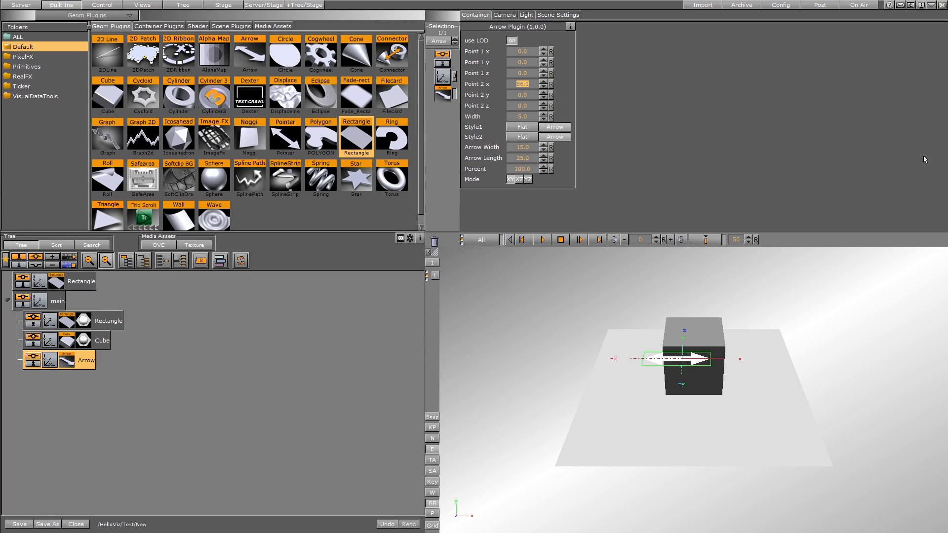
{"action": "left_click_drag", "start_coordinate": [531, 87], "coordinate": [647, 122]}
{"action": "left_click_drag", "start_coordinate": [526, 87], "coordinate": [695, 91]}
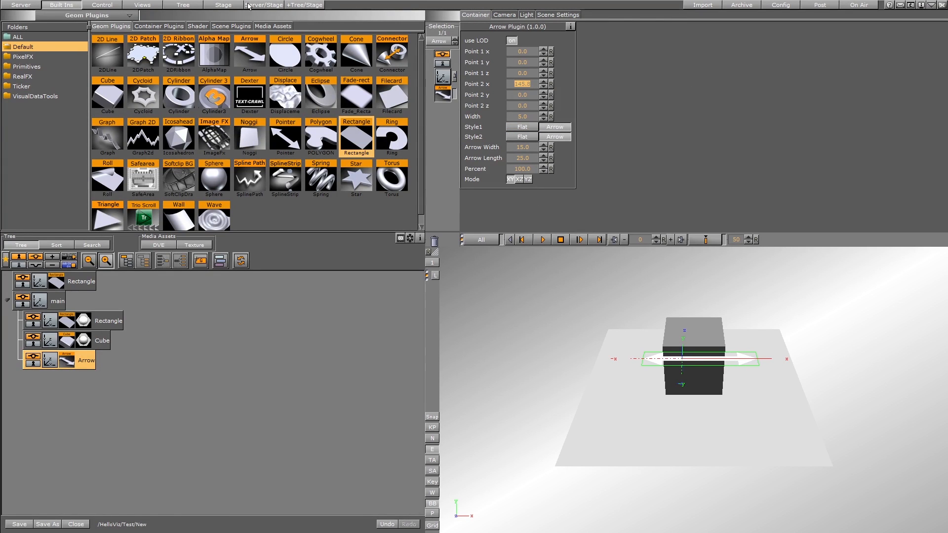
Step: Scale the Arrow container proportionally to 1.79, add the Extrude plugin to it, and show the extrusion settings
{"action": "left_click", "coordinate": [156, 27]}
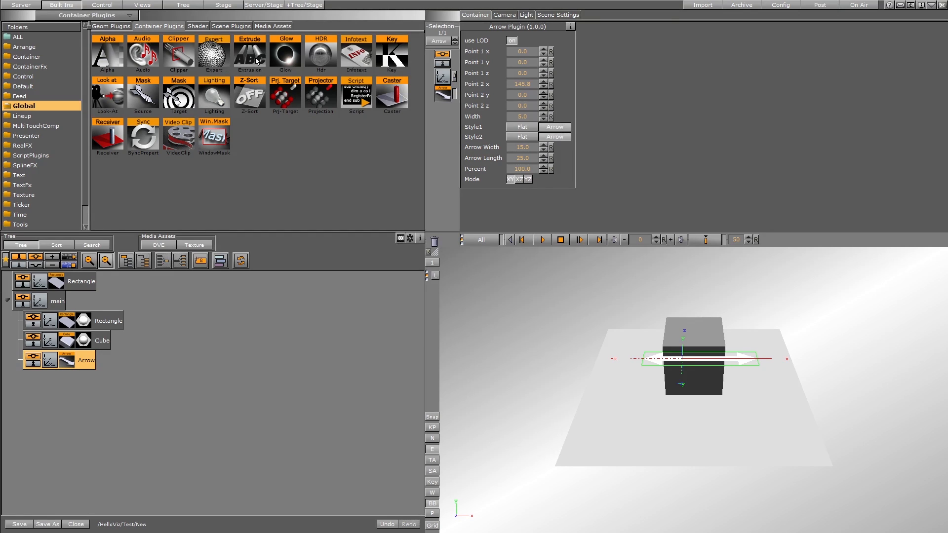
{"action": "left_click", "coordinate": [50, 360]}
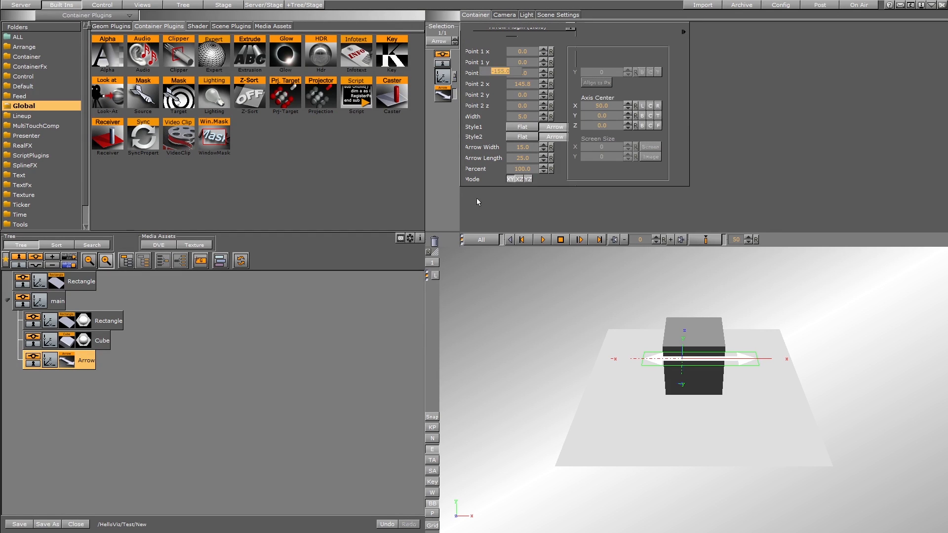
{"action": "left_click_drag", "start_coordinate": [504, 168], "coordinate": [373, 73]}
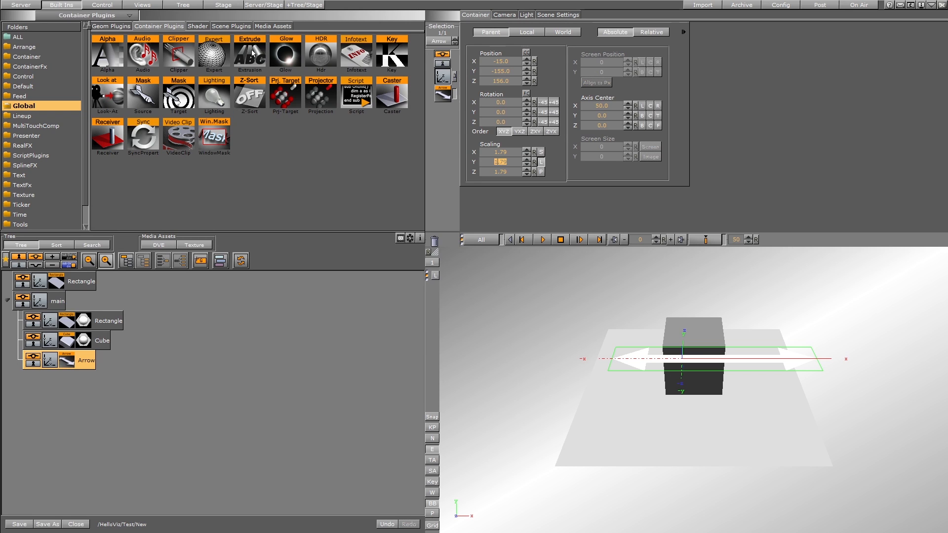
{"action": "left_click_drag", "start_coordinate": [252, 53], "coordinate": [83, 365]}
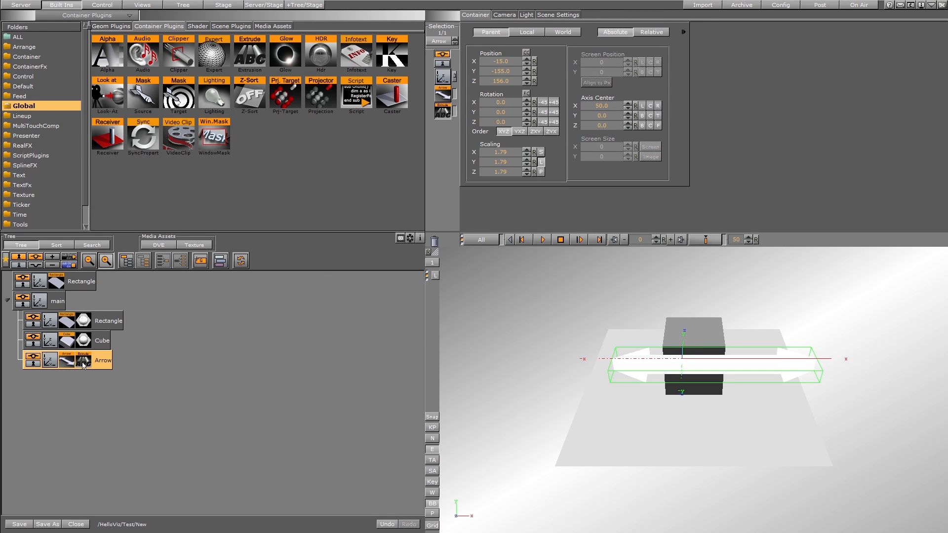
{"action": "left_click", "coordinate": [83, 364]}
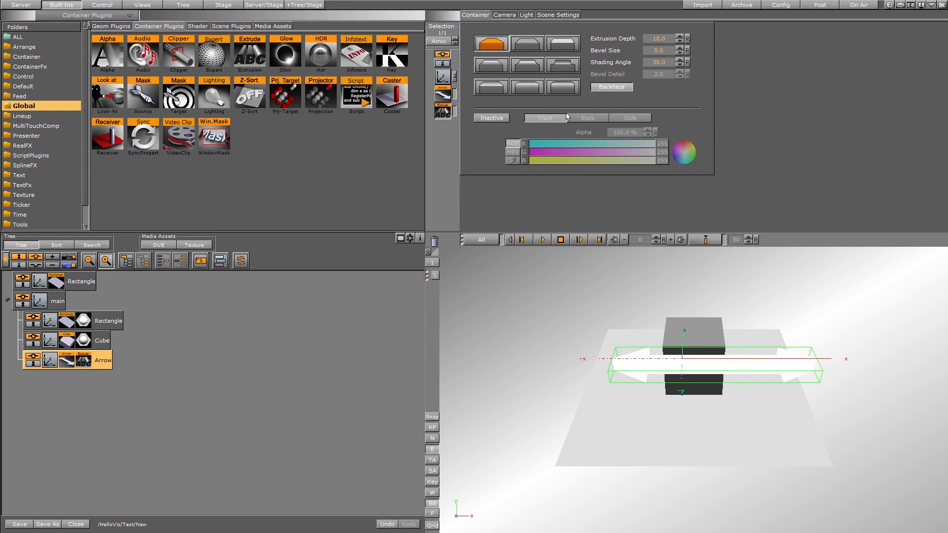
Step: Add a material to the Arrow container and give it a medium red emission color using RGB values
{"action": "right_click", "coordinate": [104, 362]}
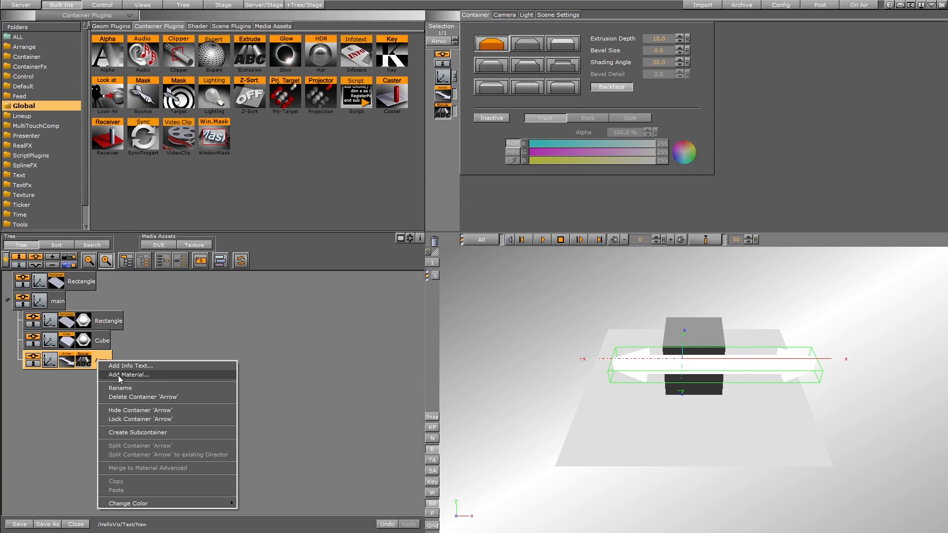
{"action": "left_click", "coordinate": [119, 375]}
{"action": "left_click", "coordinate": [100, 361]}
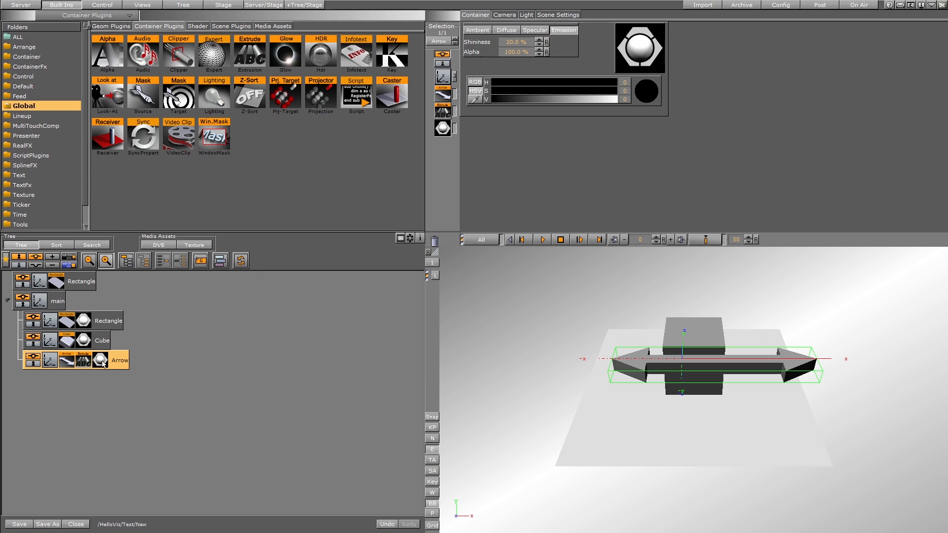
{"action": "left_click", "coordinate": [474, 82]}
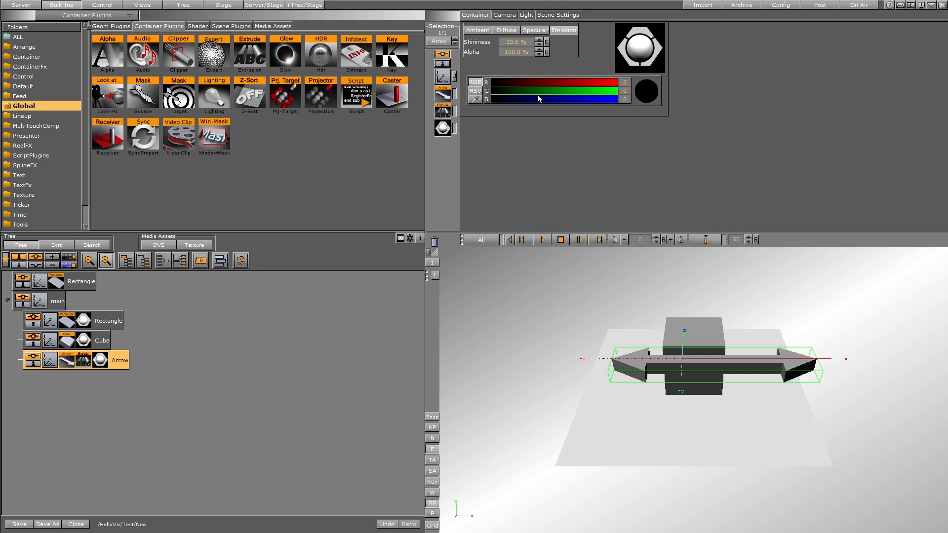
{"action": "left_click", "coordinate": [549, 84]}
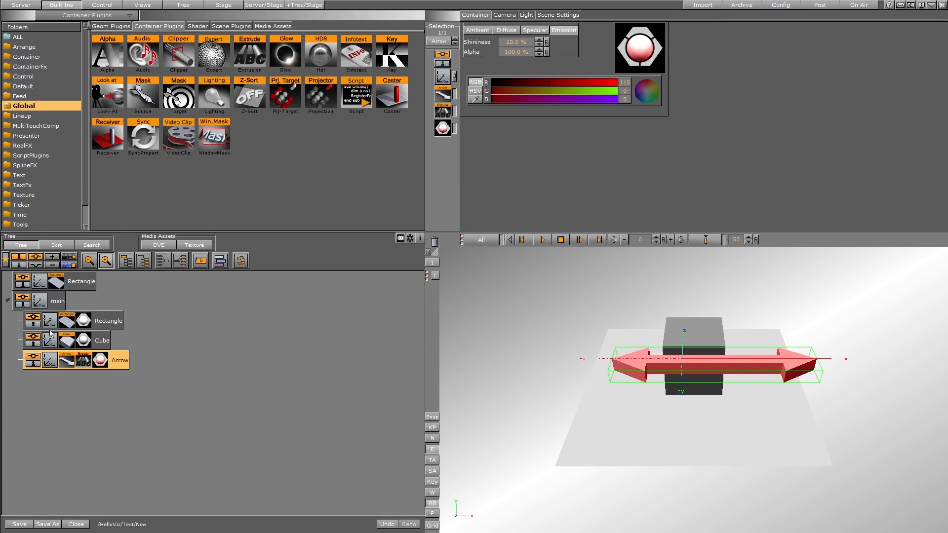
Step: Center the arrow's axis on its geometry and hide the bounding box, moving the arrow to X 3.991 and Y -63.0
{"action": "left_click", "coordinate": [49, 361]}
{"action": "left_click_drag", "start_coordinate": [488, 60], "coordinate": [489, 59]}
{"action": "right_click", "coordinate": [650, 116]}
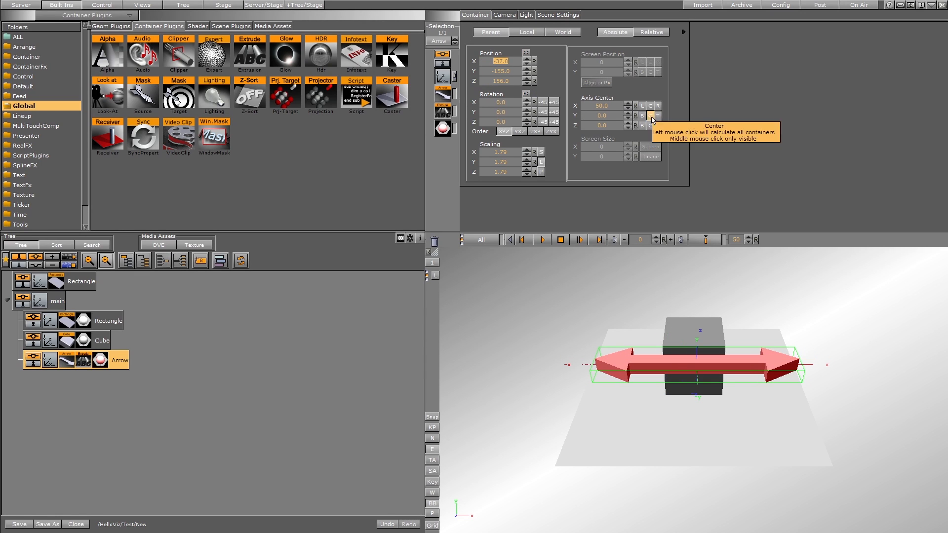
{"action": "left_click", "coordinate": [432, 503]}
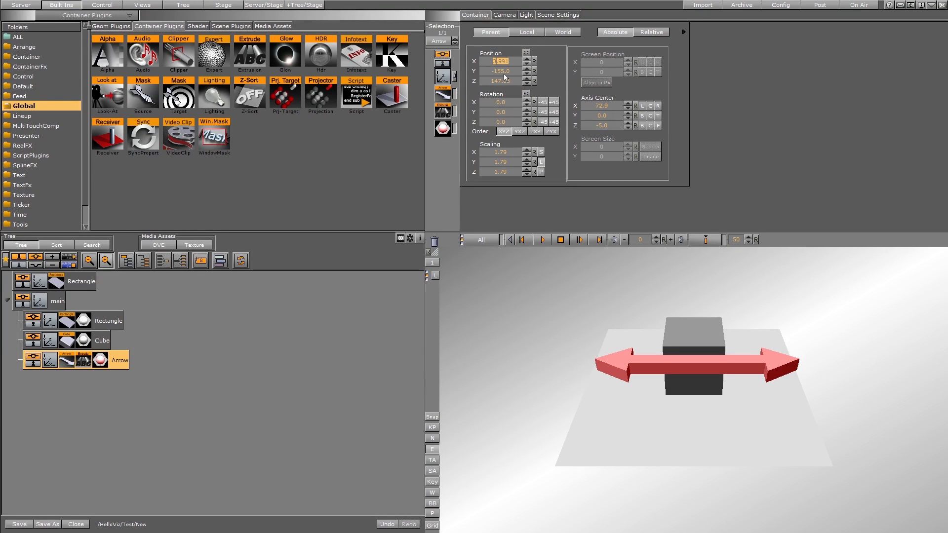
{"action": "left_click_drag", "start_coordinate": [504, 72], "coordinate": [538, 75]}
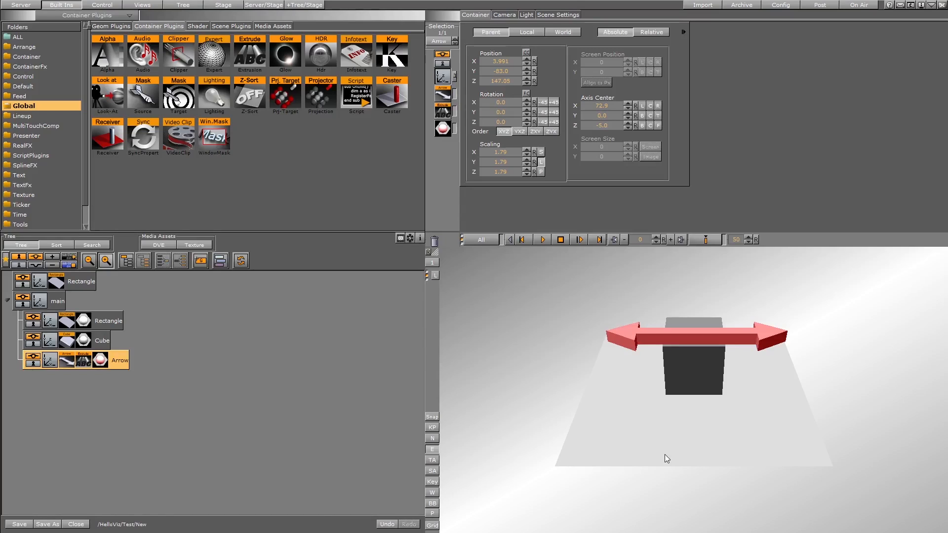
{"action": "left_click", "coordinate": [501, 71]}
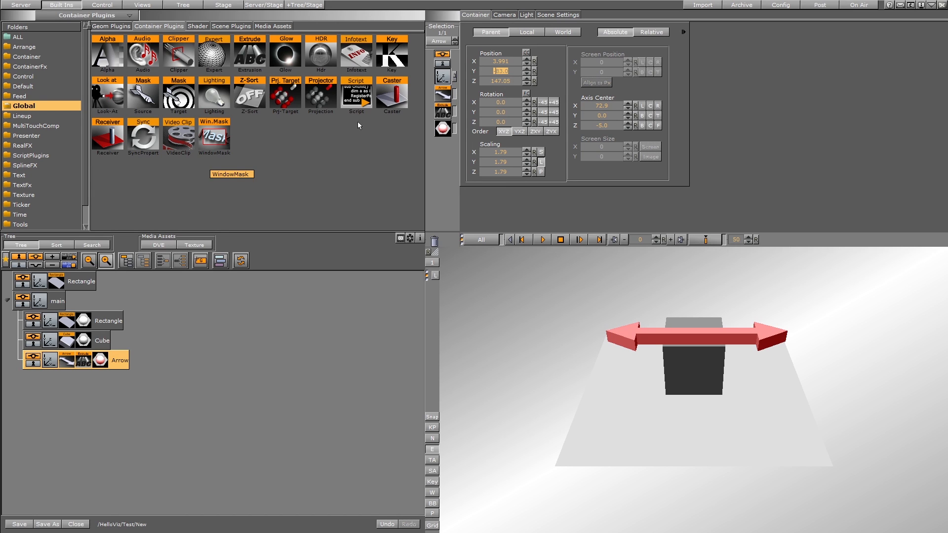
Step: Add shadow Caster plugins to the Arrow and Cube and a Receiver to the floor Rectangle, and reposition the arrow toward the front
{"action": "left_click_drag", "start_coordinate": [402, 96], "coordinate": [117, 360]}
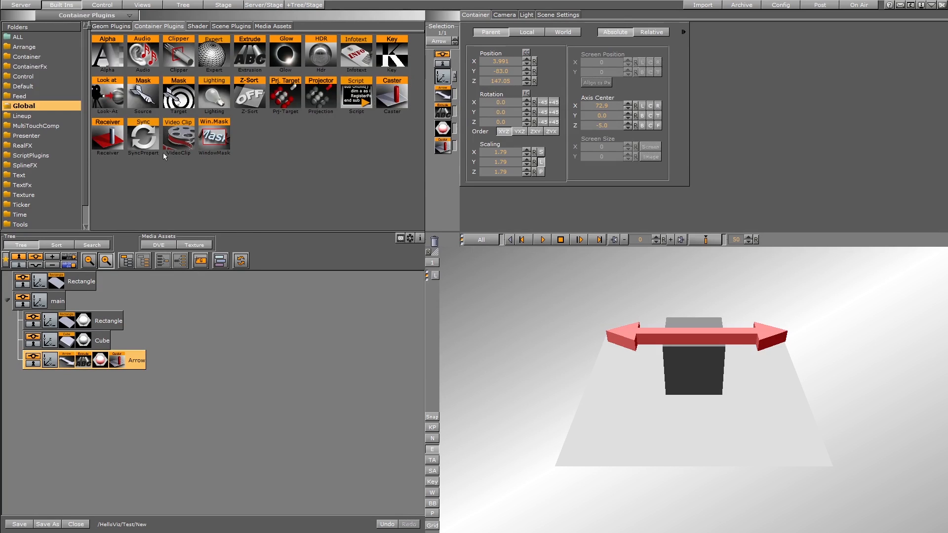
{"action": "left_click_drag", "start_coordinate": [111, 132], "coordinate": [109, 320]}
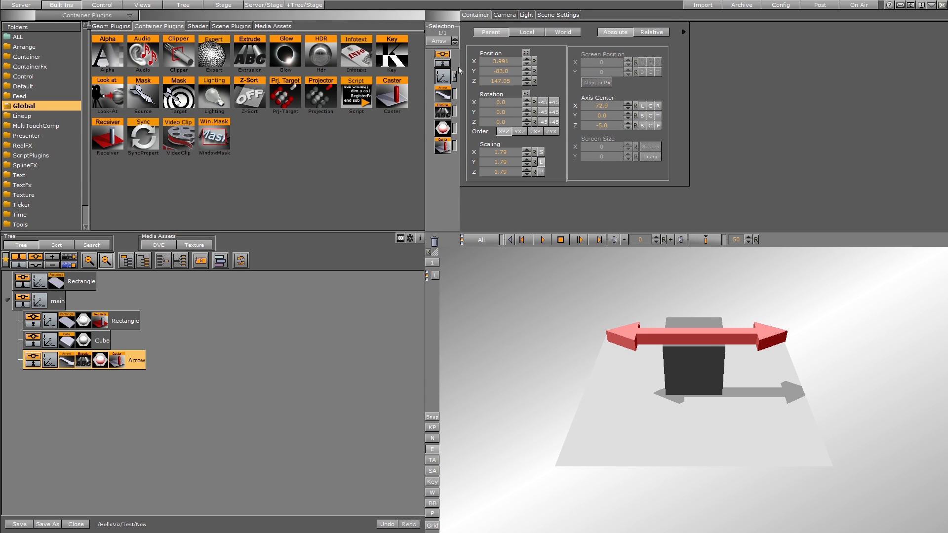
{"action": "mouse_move", "coordinate": [496, 62]}
{"action": "left_mouse_down"}
{"action": "mouse_move", "coordinate": [467, 64]}
{"action": "mouse_move", "coordinate": [516, 74]}
{"action": "mouse_move", "coordinate": [486, 74]}
{"action": "mouse_move", "coordinate": [538, 72]}
{"action": "mouse_move", "coordinate": [498, 73]}
{"action": "left_mouse_up"}
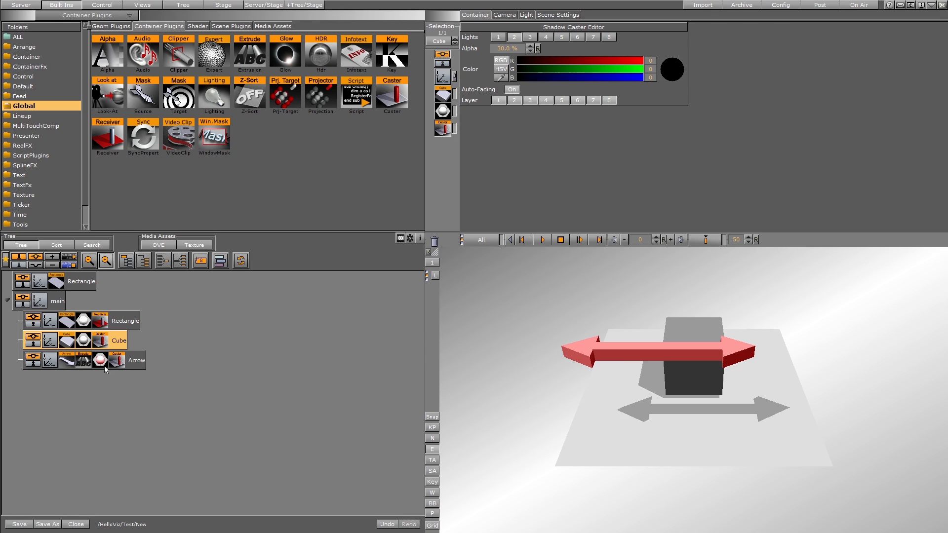
{"action": "left_click", "coordinate": [116, 362]}
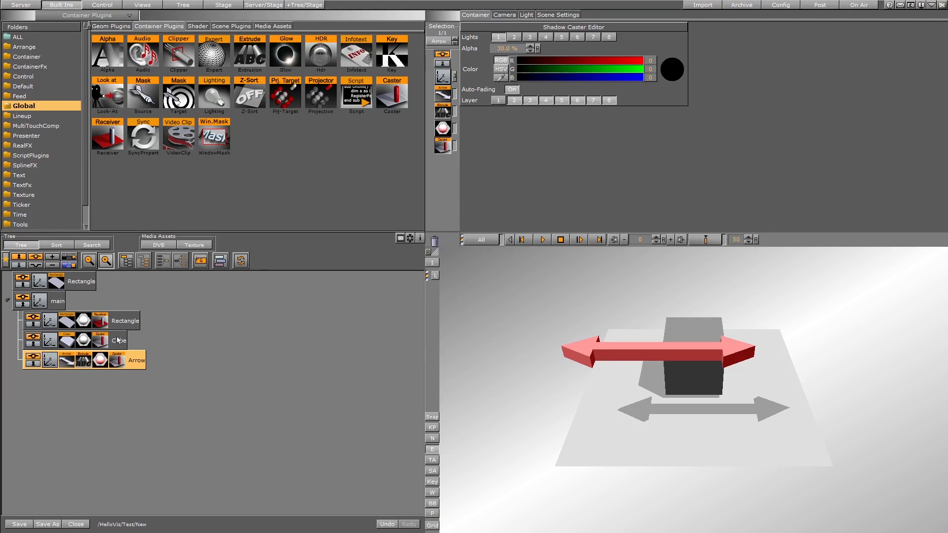
Step: Remove the shadow Caster plugins from the Cube and Arrow and the Receiver plugin from the floor Rectangle
{"action": "left_click", "coordinate": [117, 338], "text": "ctrl"}
{"action": "left_click_drag", "start_coordinate": [101, 341], "coordinate": [434, 241]}
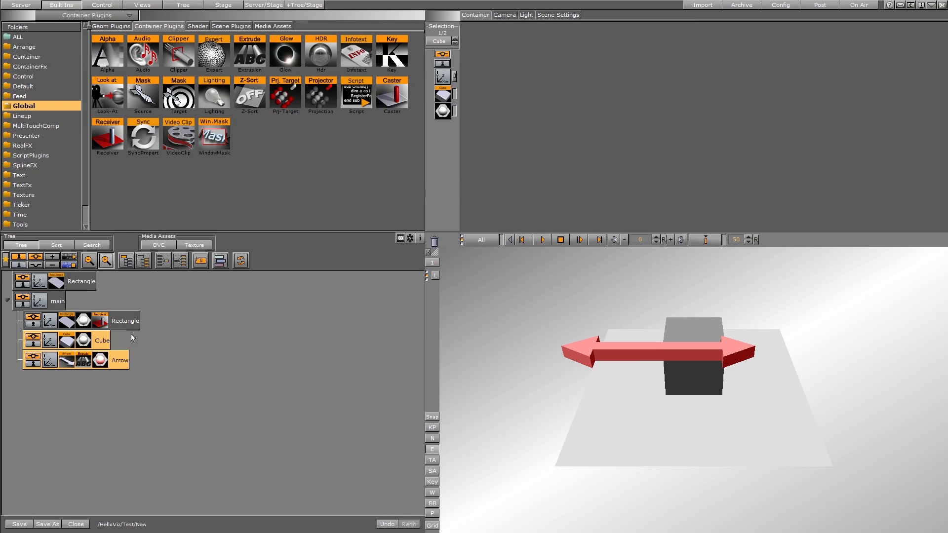
{"action": "left_click_drag", "start_coordinate": [101, 322], "coordinate": [434, 241]}
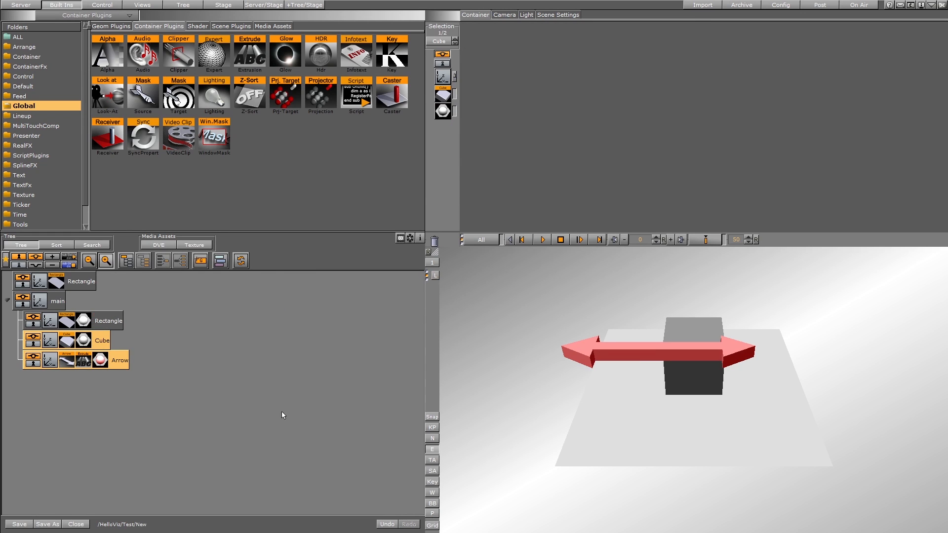
Step: Add the WindowMask plugin to main, show the bounding box, and resize and position the mask window over the cube and arrow
{"action": "left_click", "coordinate": [40, 300]}
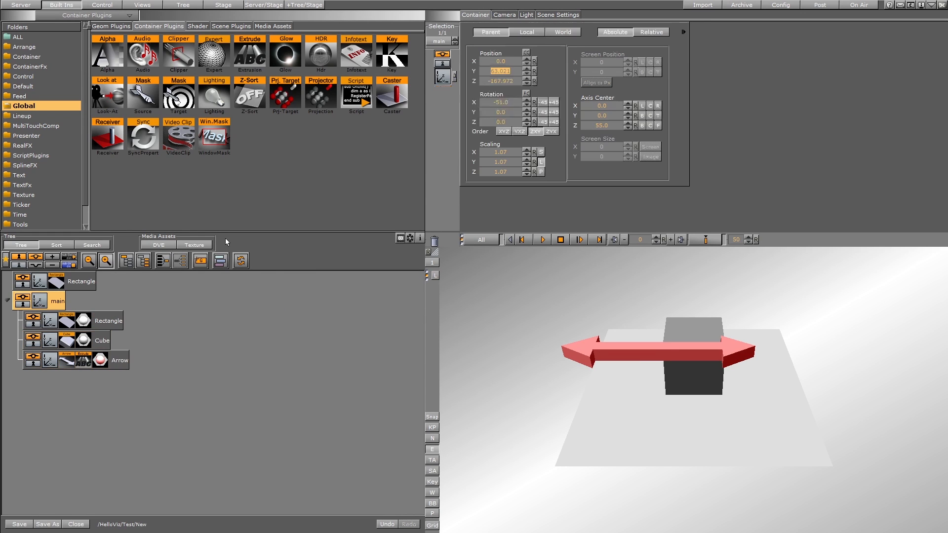
{"action": "left_click", "coordinate": [215, 134]}
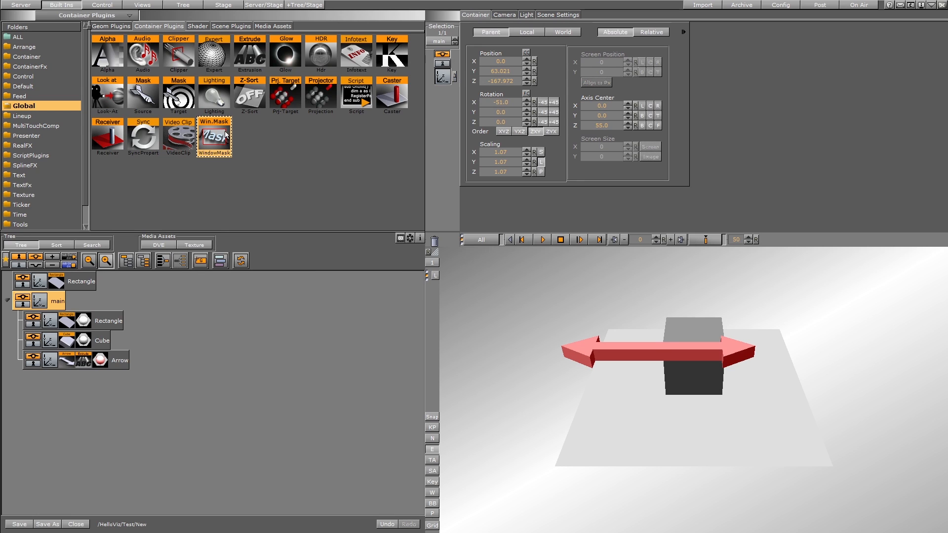
{"action": "left_click_drag", "start_coordinate": [211, 136], "coordinate": [69, 299]}
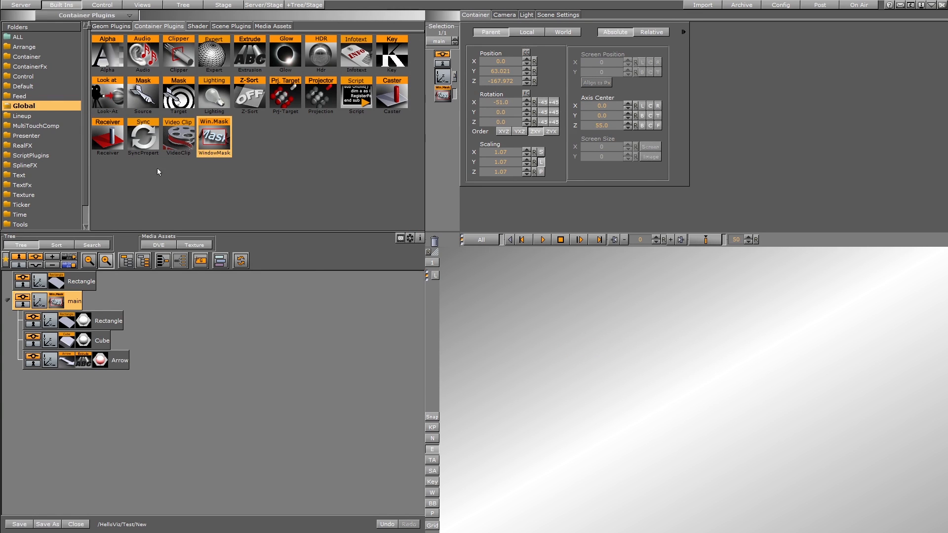
{"action": "left_click", "coordinate": [56, 302]}
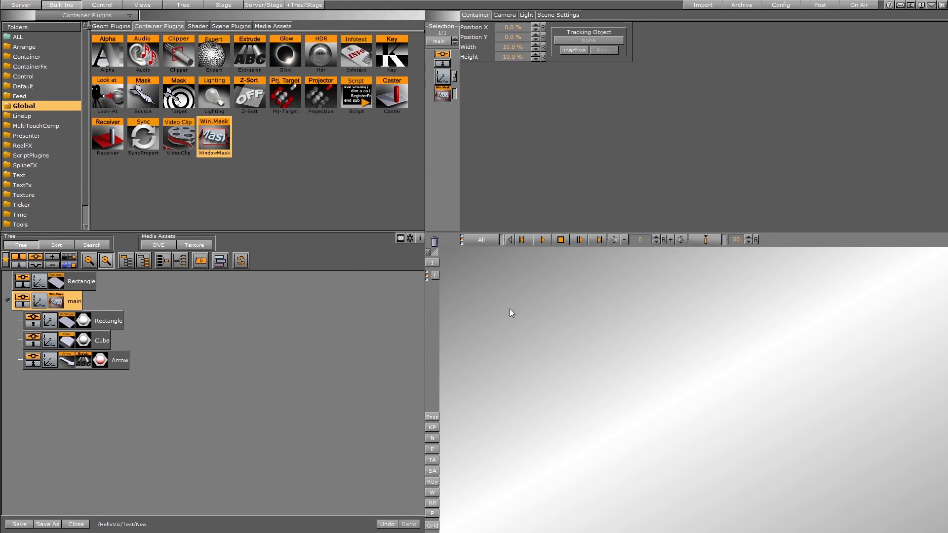
{"action": "left_click", "coordinate": [433, 513]}
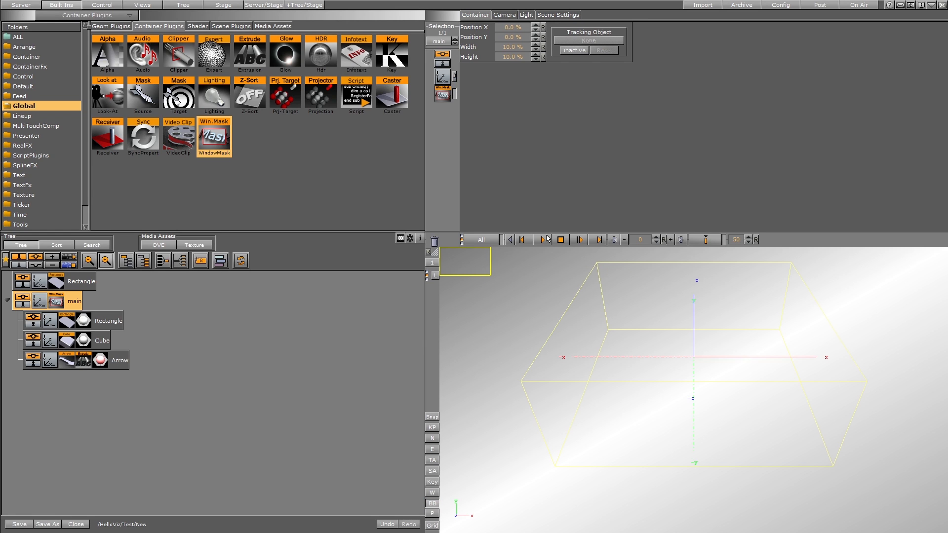
{"action": "left_click_drag", "start_coordinate": [511, 28], "coordinate": [512, 72]}
{"action": "left_click_drag", "start_coordinate": [511, 27], "coordinate": [591, 138]}
Step: Set the main container's position to X -37.0 and Y 67.021
{"action": "left_click", "coordinate": [42, 300]}
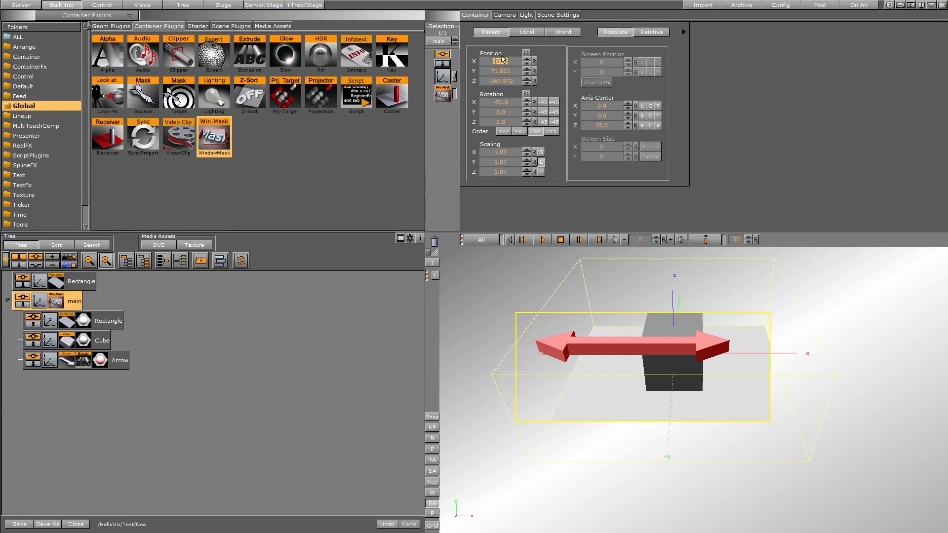
{"action": "left_click_drag", "start_coordinate": [503, 72], "coordinate": [457, 105]}
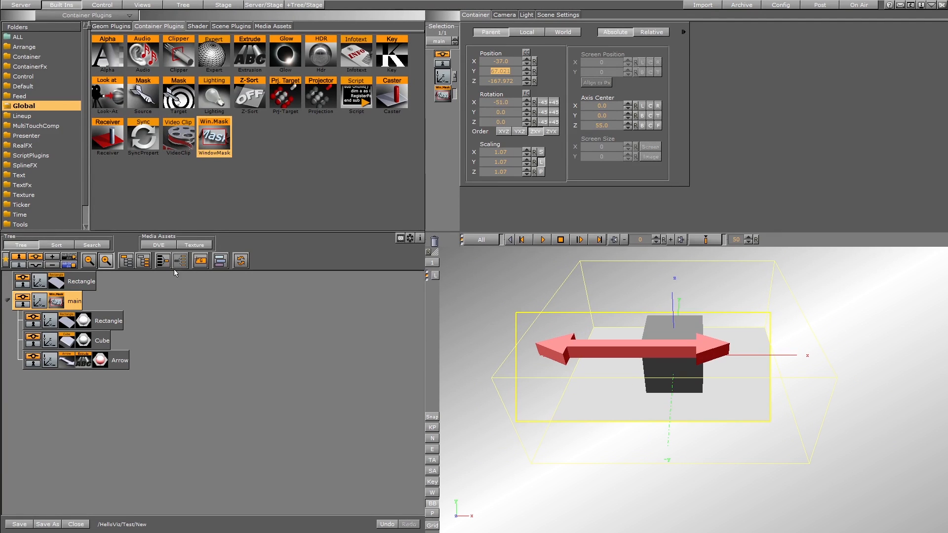
Step: Adjust the mask window's X position and remove the WindowMask plugin from main
{"action": "left_click", "coordinate": [57, 302]}
{"action": "mouse_move", "coordinate": [513, 27]}
{"action": "left_mouse_down"}
{"action": "mouse_move", "coordinate": [499, 30]}
{"action": "mouse_move", "coordinate": [518, 35]}
{"action": "mouse_move", "coordinate": [506, 41]}
{"action": "mouse_move", "coordinate": [513, 54]}
{"action": "mouse_move", "coordinate": [504, 33]}
{"action": "left_mouse_up"}
{"action": "left_click_drag", "start_coordinate": [56, 301], "coordinate": [433, 242]}
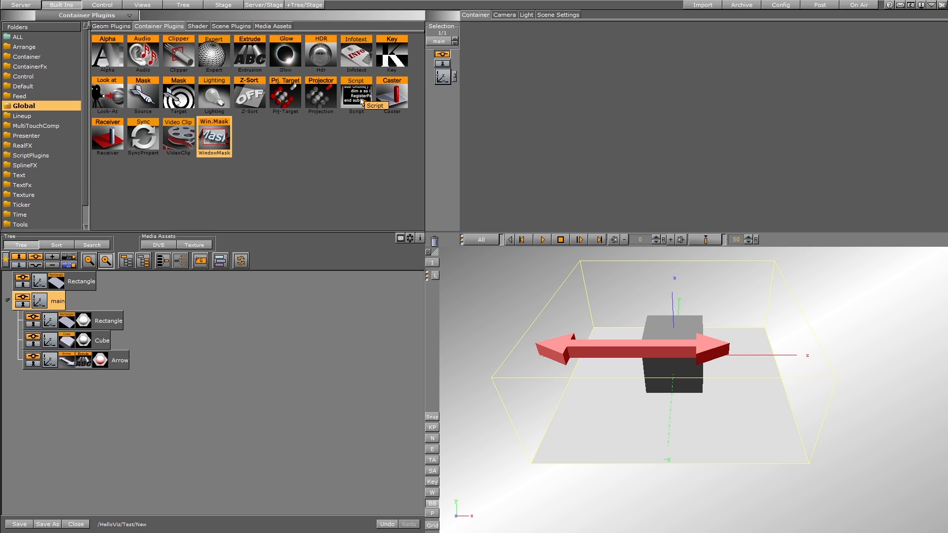
{"action": "left_click_drag", "start_coordinate": [113, 101], "coordinate": [60, 326]}
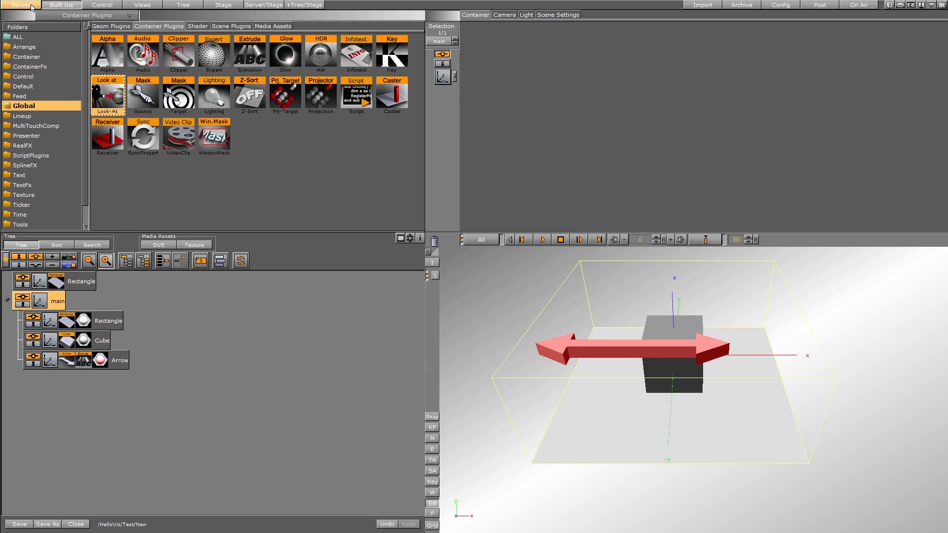
Step: Add a second Arrow without material under main, placed at X -26.0, Y -220.0, Z 156.0 with its axis centred
{"action": "left_click", "coordinate": [101, 18]}
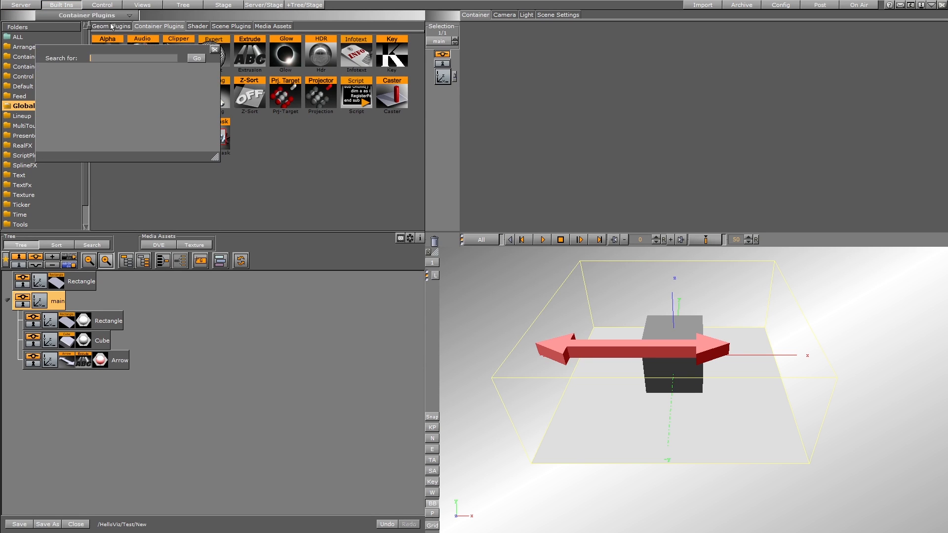
{"action": "left_click", "coordinate": [215, 50]}
{"action": "left_click", "coordinate": [118, 27]}
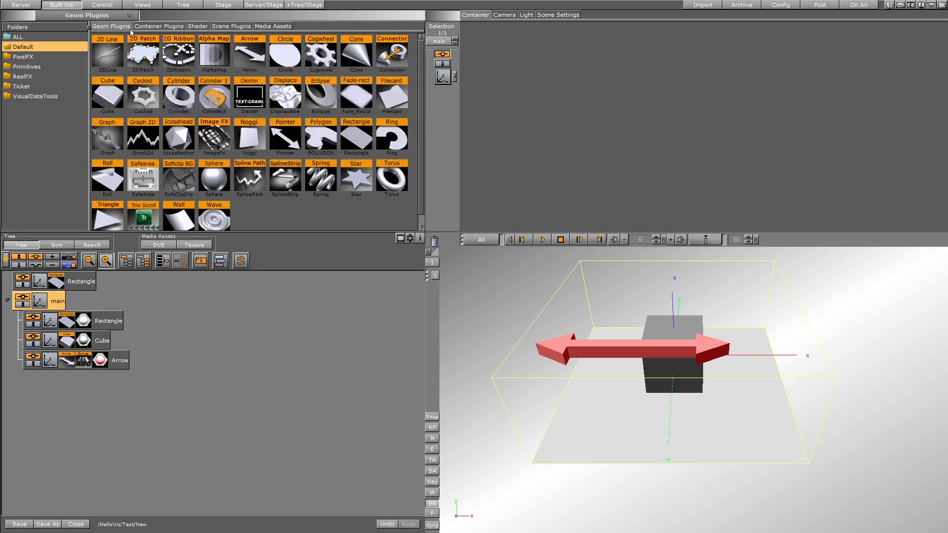
{"action": "left_click_drag", "start_coordinate": [265, 58], "coordinate": [434, 242]}
{"action": "left_click", "coordinate": [54, 385]}
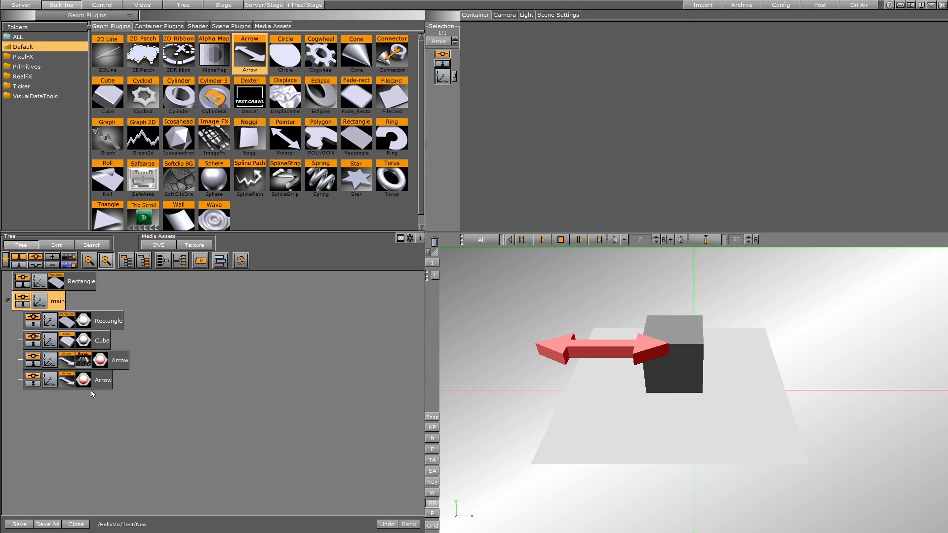
{"action": "left_click_drag", "start_coordinate": [430, 282], "coordinate": [434, 241]}
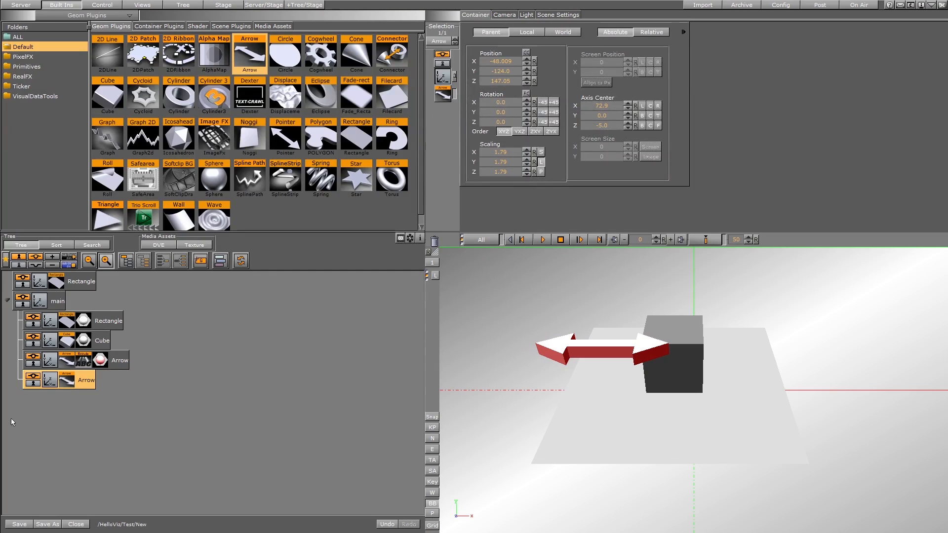
{"action": "left_click_drag", "start_coordinate": [506, 74], "coordinate": [541, 63]}
{"action": "left_click", "coordinate": [651, 117]}
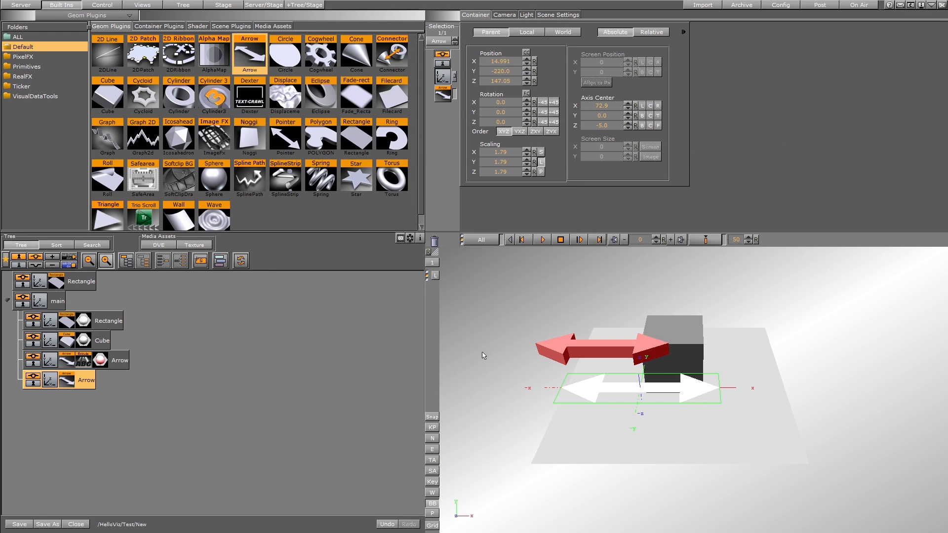
Step: Add the Look-At plugin to the white Arrow and set its auto rotation to Billboard
{"action": "left_click", "coordinate": [150, 27]}
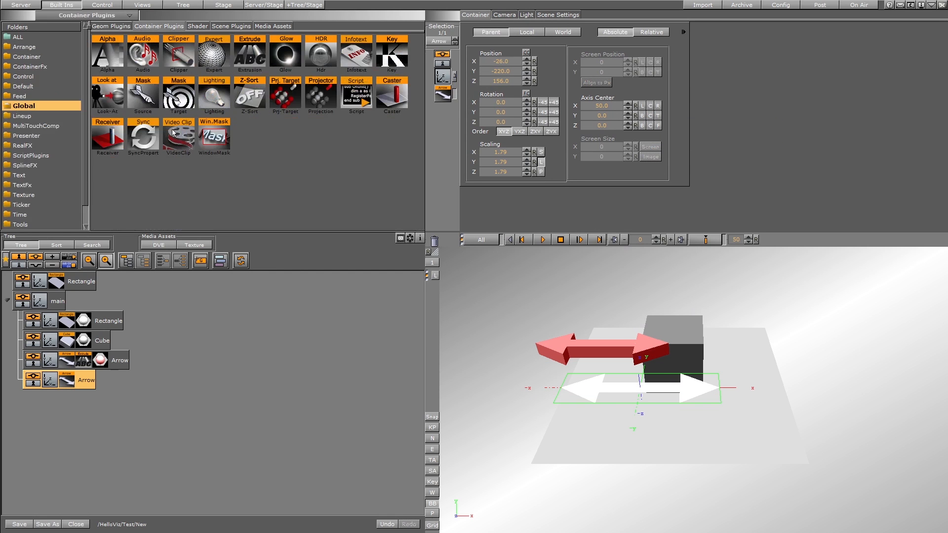
{"action": "left_click_drag", "start_coordinate": [108, 96], "coordinate": [87, 381]}
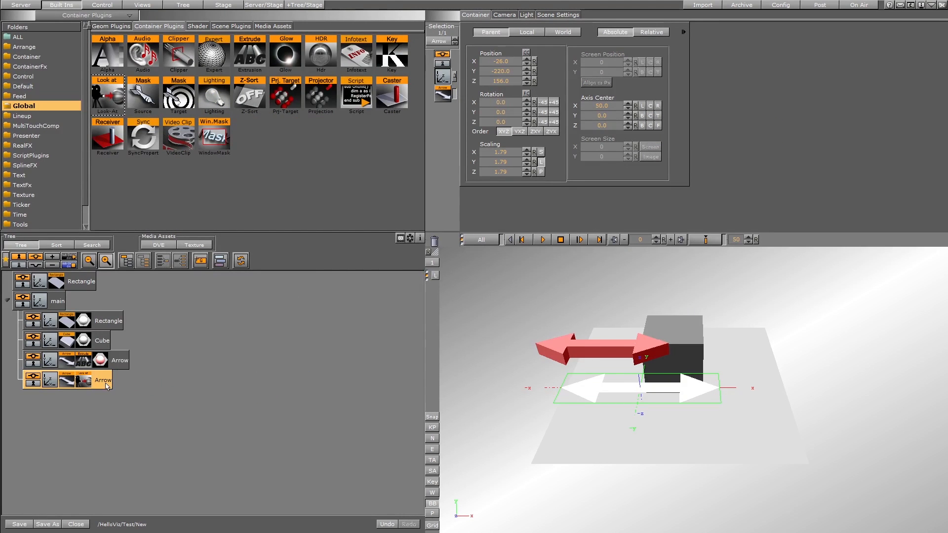
{"action": "left_click", "coordinate": [79, 381]}
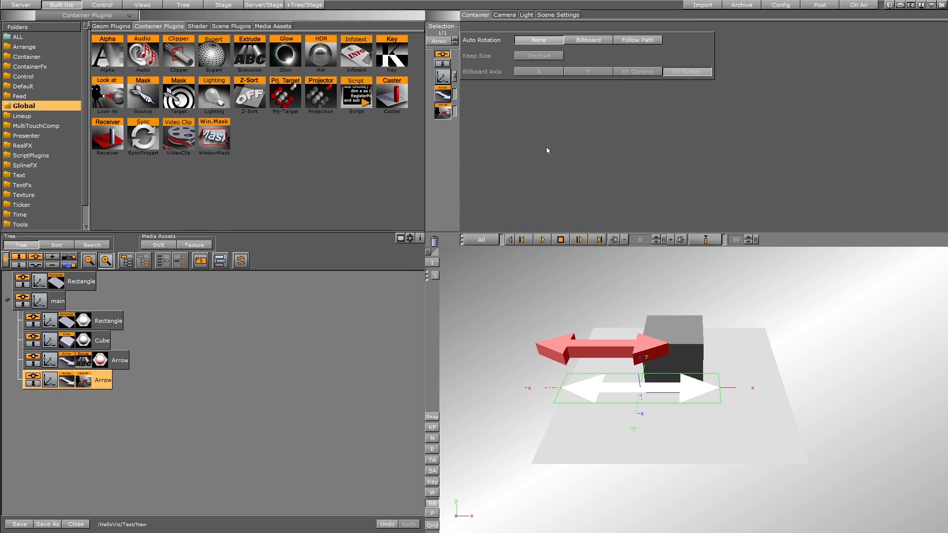
{"action": "left_click", "coordinate": [588, 41]}
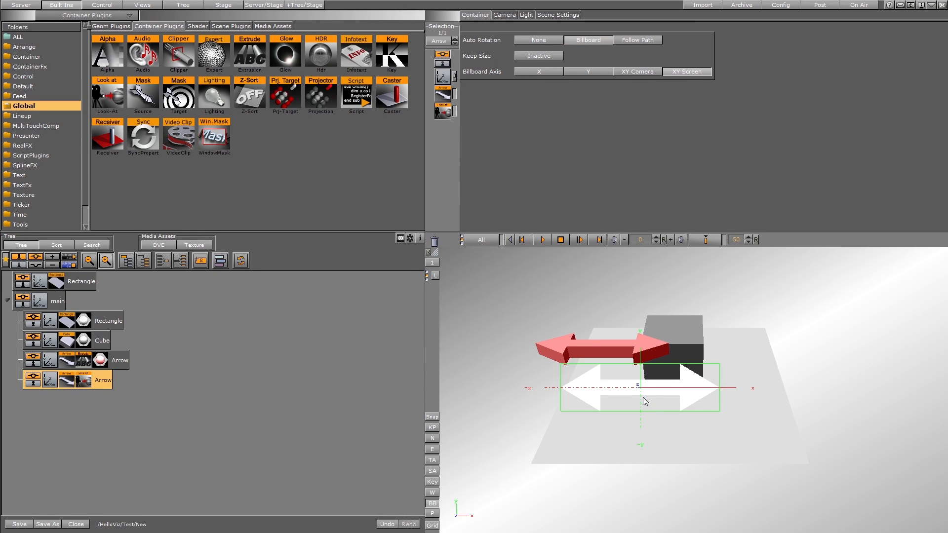
Step: Set the main container's X rotation to -53.0 and reset its Y and Z rotation
{"action": "left_click", "coordinate": [39, 306]}
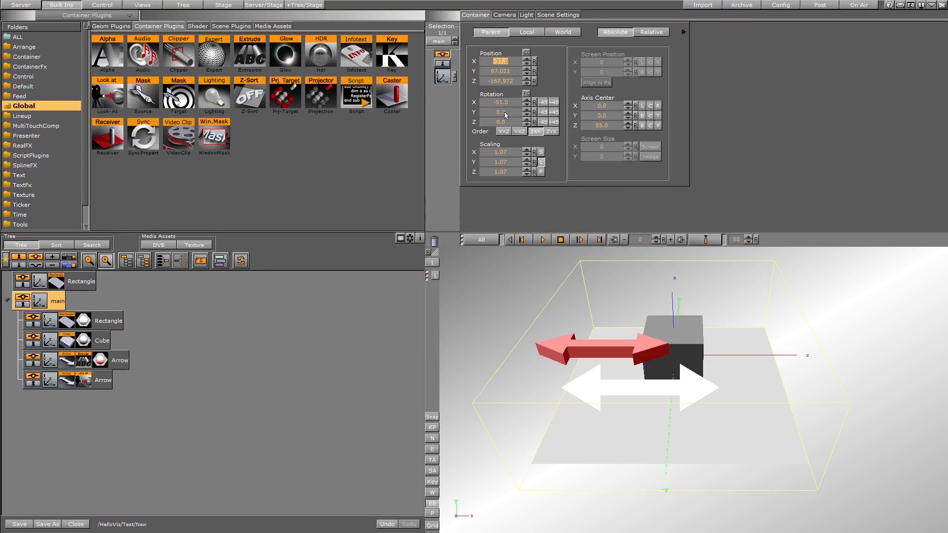
{"action": "left_click_drag", "start_coordinate": [502, 105], "coordinate": [529, 119]}
{"action": "left_click", "coordinate": [534, 123]}
{"action": "left_click", "coordinate": [534, 113]}
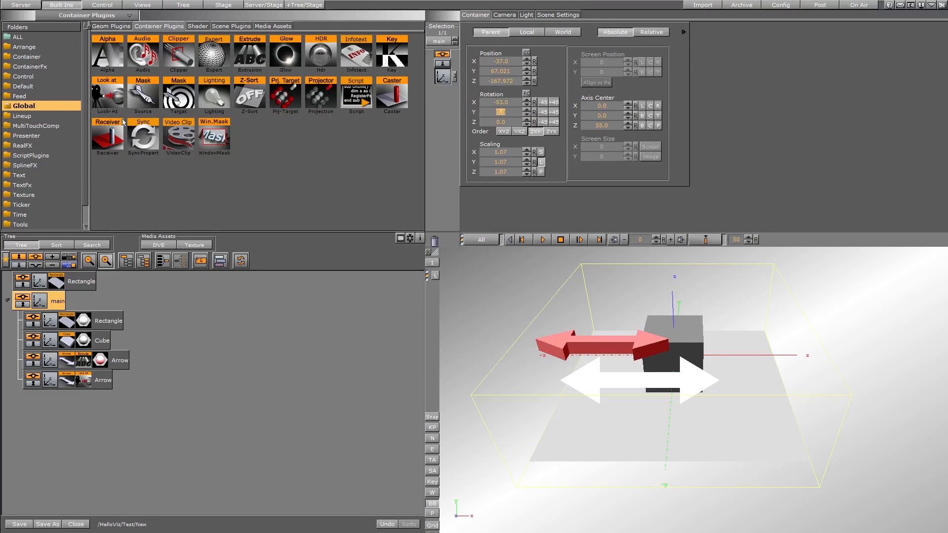
Step: Delete the white Arrow container from main and remove the Extrusion plugin from the red Arrow
{"action": "left_click_drag", "start_coordinate": [108, 87], "coordinate": [434, 242]}
{"action": "left_click_drag", "start_coordinate": [85, 385], "coordinate": [434, 241]}
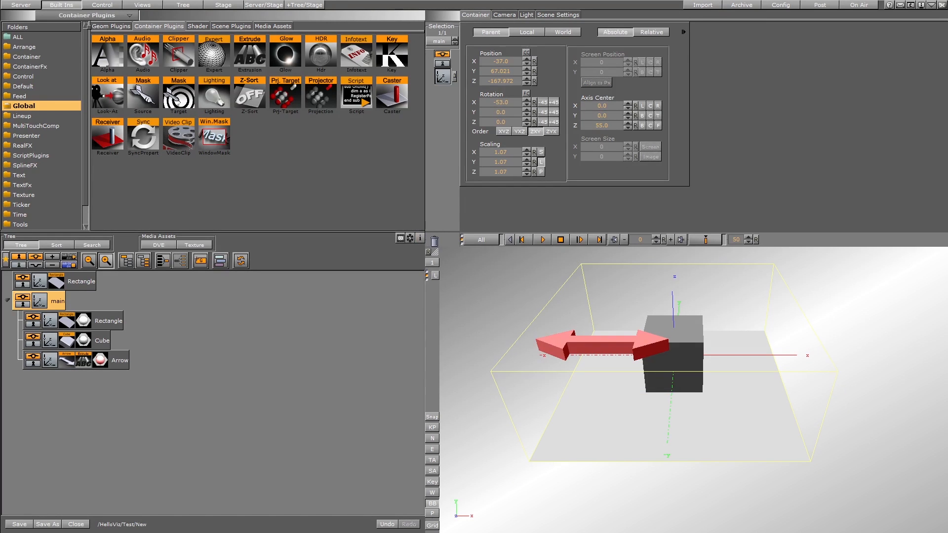
{"action": "left_click", "coordinate": [24, 5]}
{"action": "left_click_drag", "start_coordinate": [104, 62], "coordinate": [228, 122]}
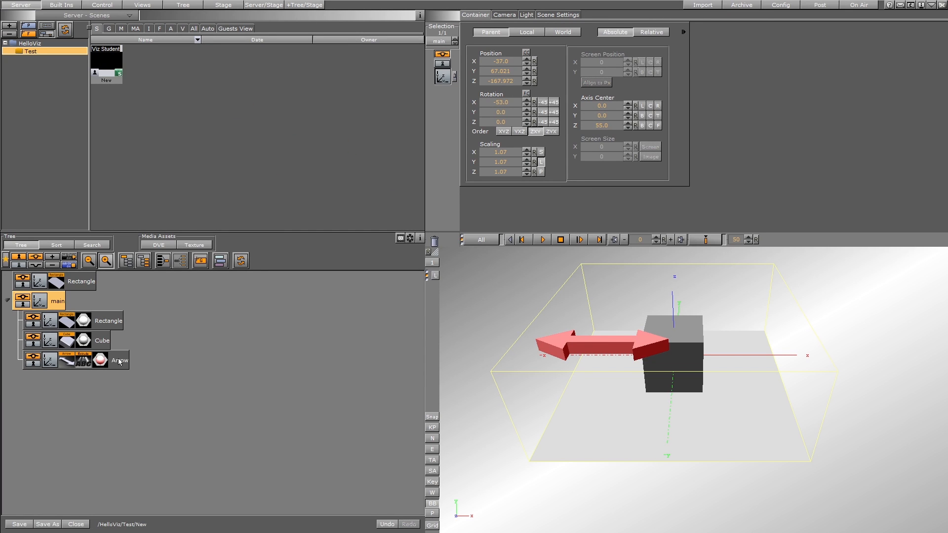
{"action": "mouse_move", "coordinate": [119, 362]}
{"action": "left_mouse_down"}
{"action": "mouse_move", "coordinate": [454, 261]}
{"action": "mouse_move", "coordinate": [427, 227]}
{"action": "mouse_move", "coordinate": [122, 353]}
{"action": "left_mouse_up"}
{"action": "left_click_drag", "start_coordinate": [92, 365], "coordinate": [437, 241]}
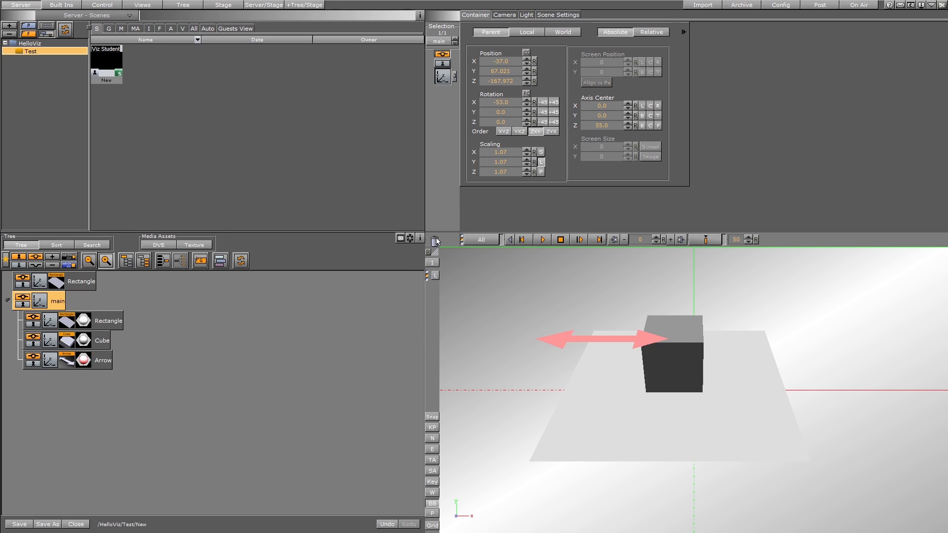
{"action": "left_click", "coordinate": [53, 305]}
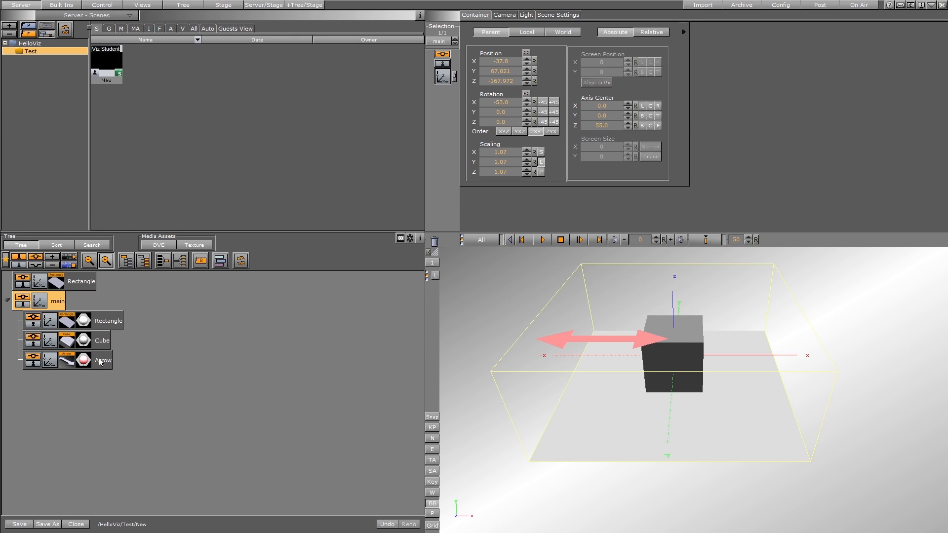
Step: Create a group container above the background Rectangle, nest the Rectangle inside it, and take the grouping away again
{"action": "left_click", "coordinate": [69, 286]}
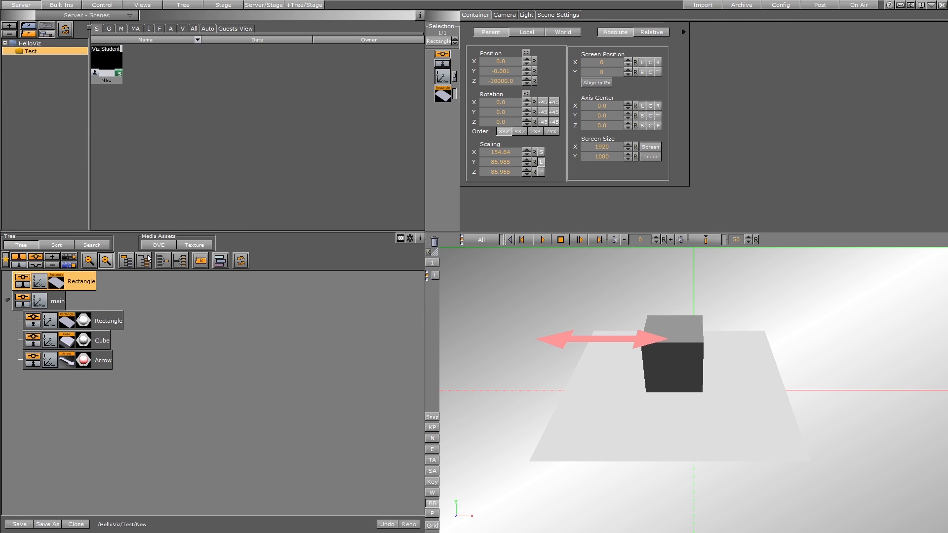
{"action": "left_click", "coordinate": [203, 264]}
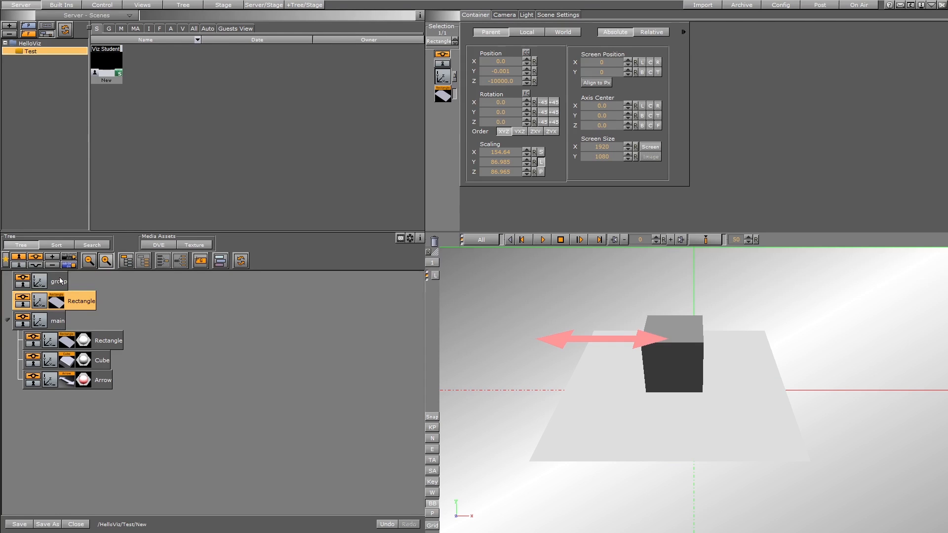
{"action": "left_click", "coordinate": [59, 281]}
{"action": "left_click_drag", "start_coordinate": [79, 306], "coordinate": [101, 281]}
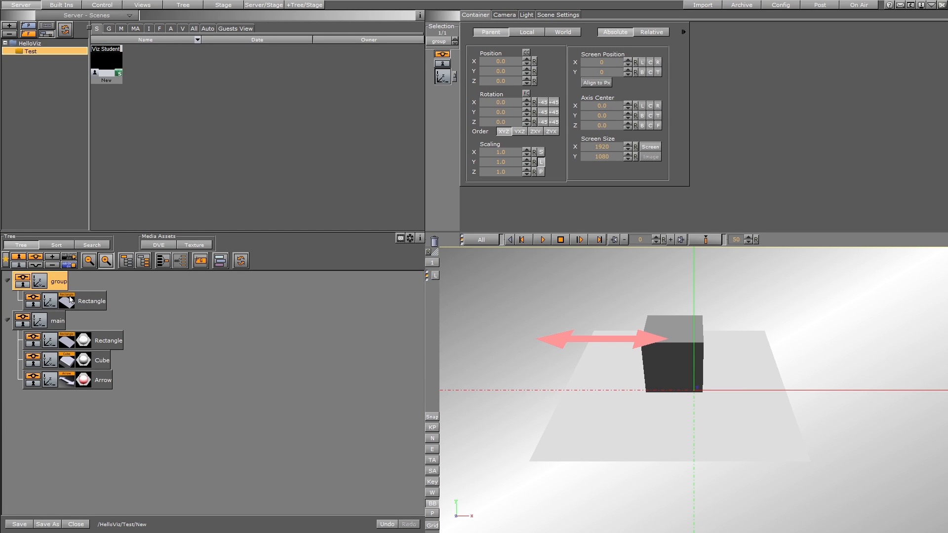
{"action": "left_click_drag", "start_coordinate": [88, 301], "coordinate": [434, 241]}
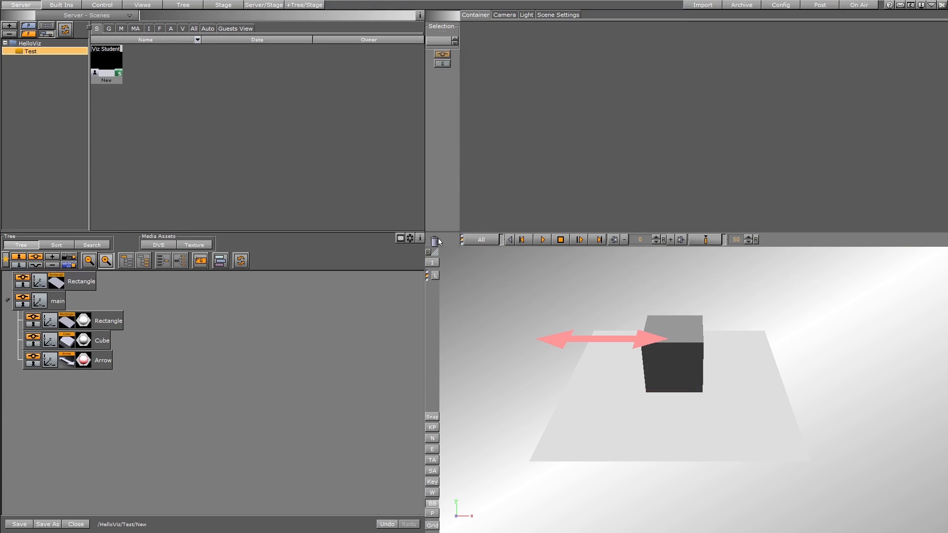
Step: Wrap the background Rectangle in a new parent container and remove that parent again
{"action": "left_click", "coordinate": [89, 286]}
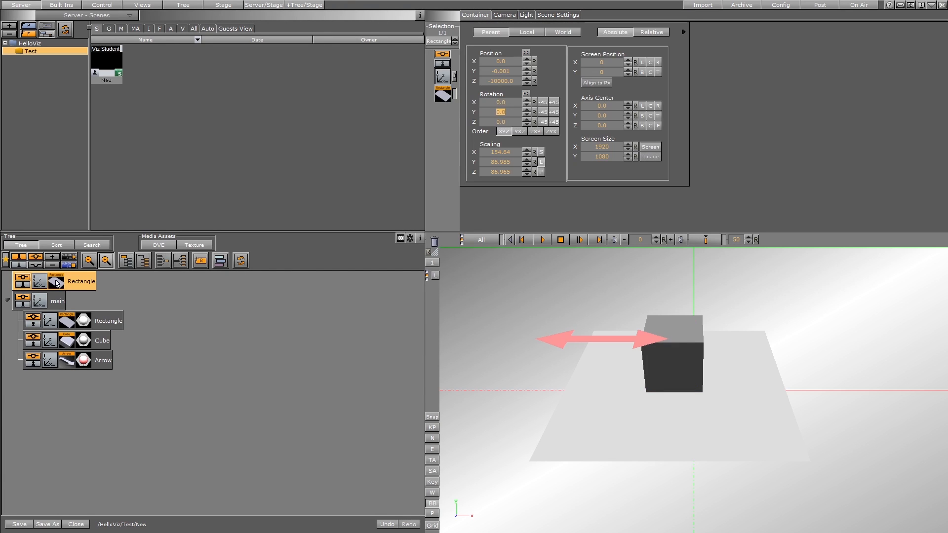
{"action": "left_click", "coordinate": [196, 260]}
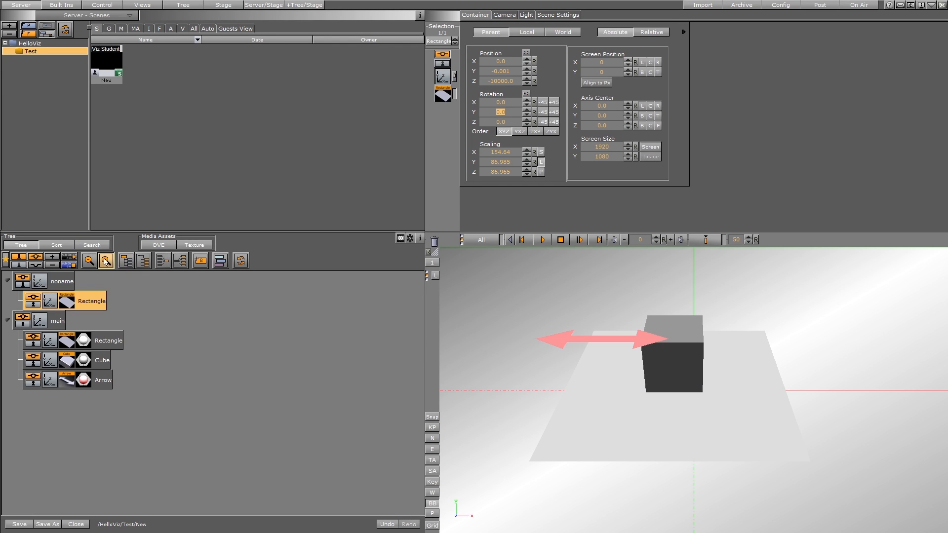
{"action": "left_click_drag", "start_coordinate": [96, 298], "coordinate": [436, 235]}
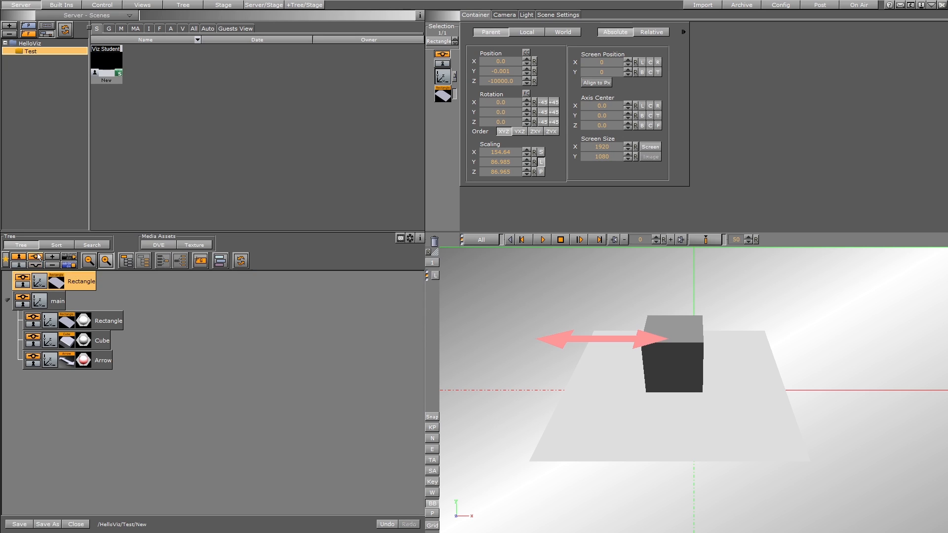
Step: Toggle the background Rectangle's visibility off and on, and collapse and expand the whole scene tree
{"action": "left_click", "coordinate": [22, 279]}
{"action": "left_click", "coordinate": [22, 279]}
{"action": "left_click", "coordinate": [54, 265]}
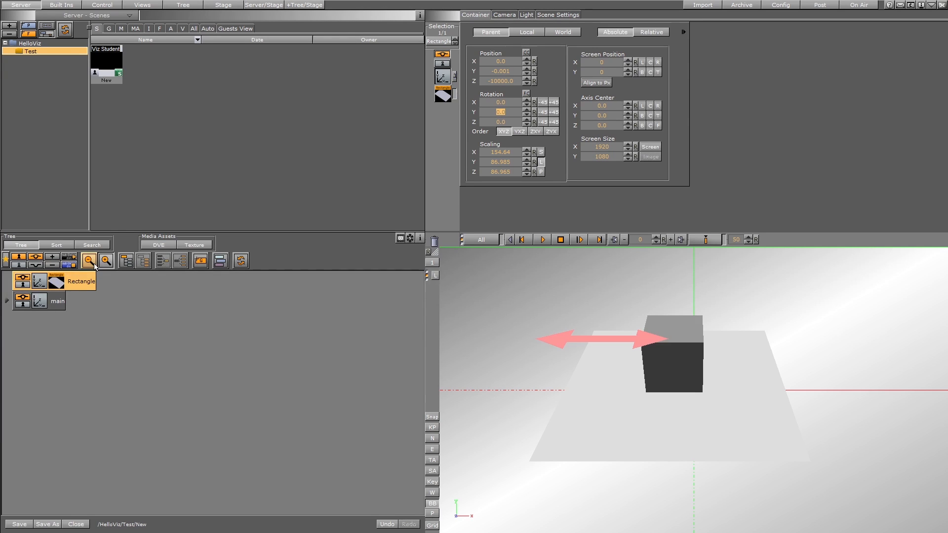
{"action": "left_click", "coordinate": [52, 257]}
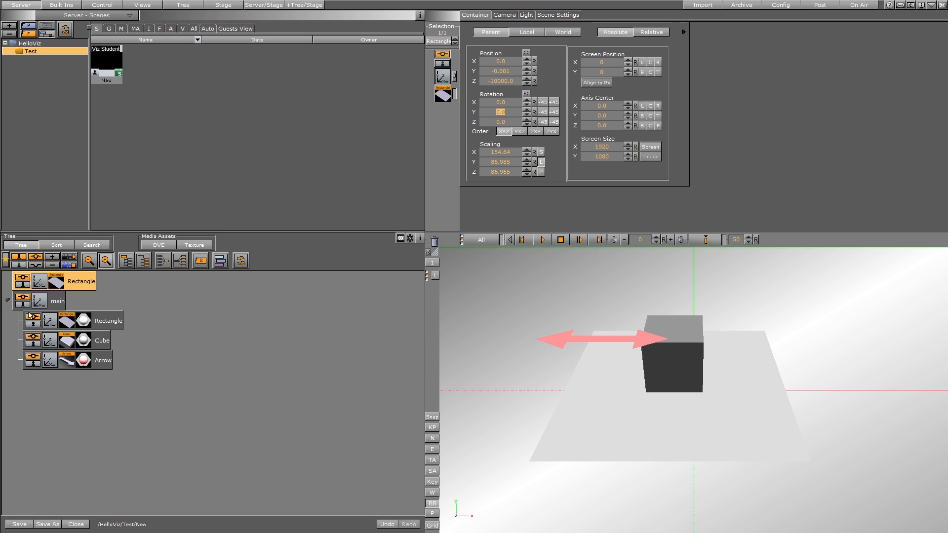